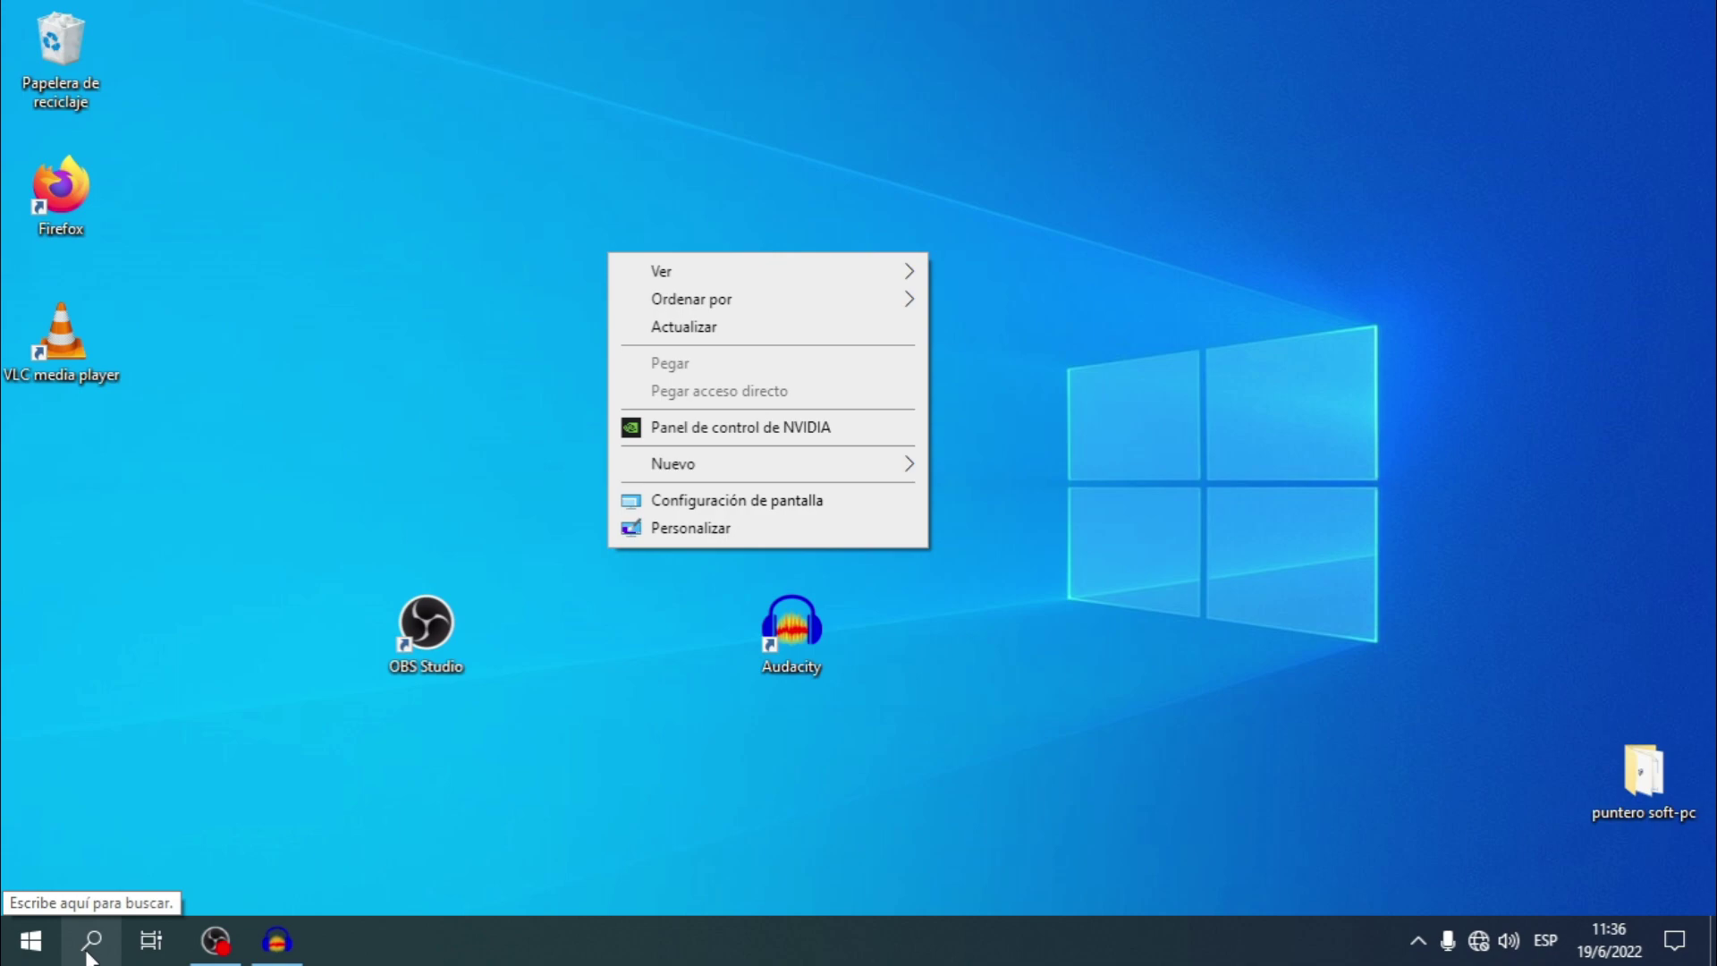
- Search Windows for "conf" and open the Configuración app
{"action": "left_click", "coordinate": [90, 941]}
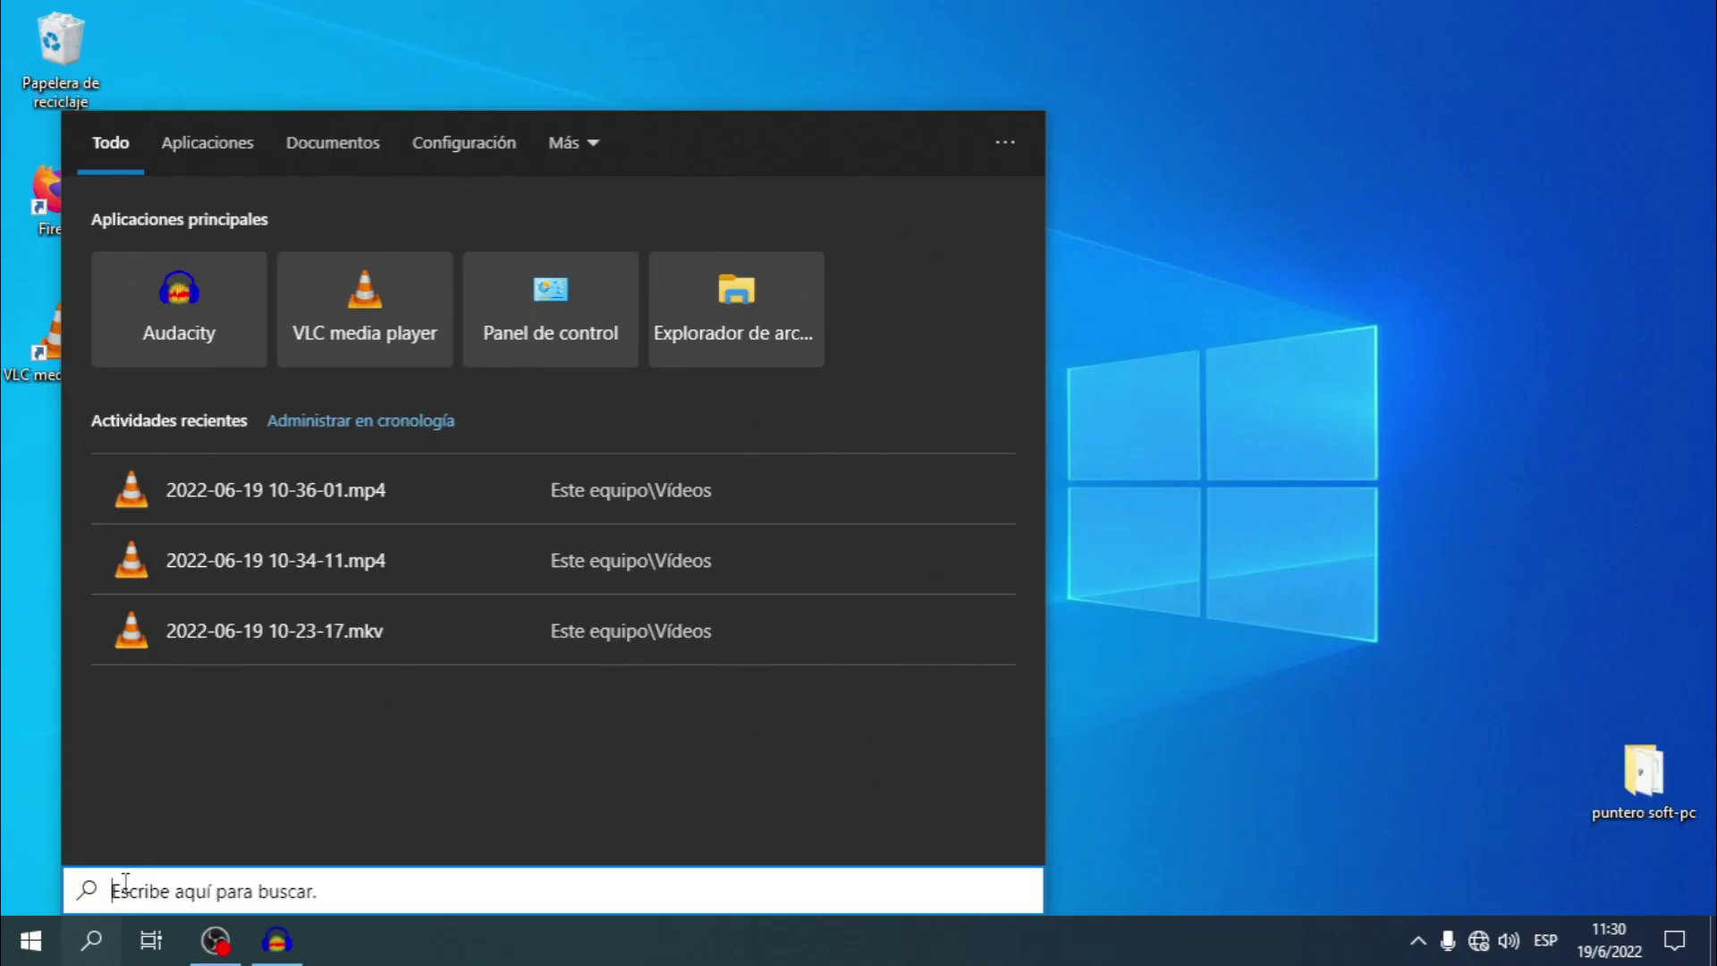
{"action": "type", "text": "confg"}
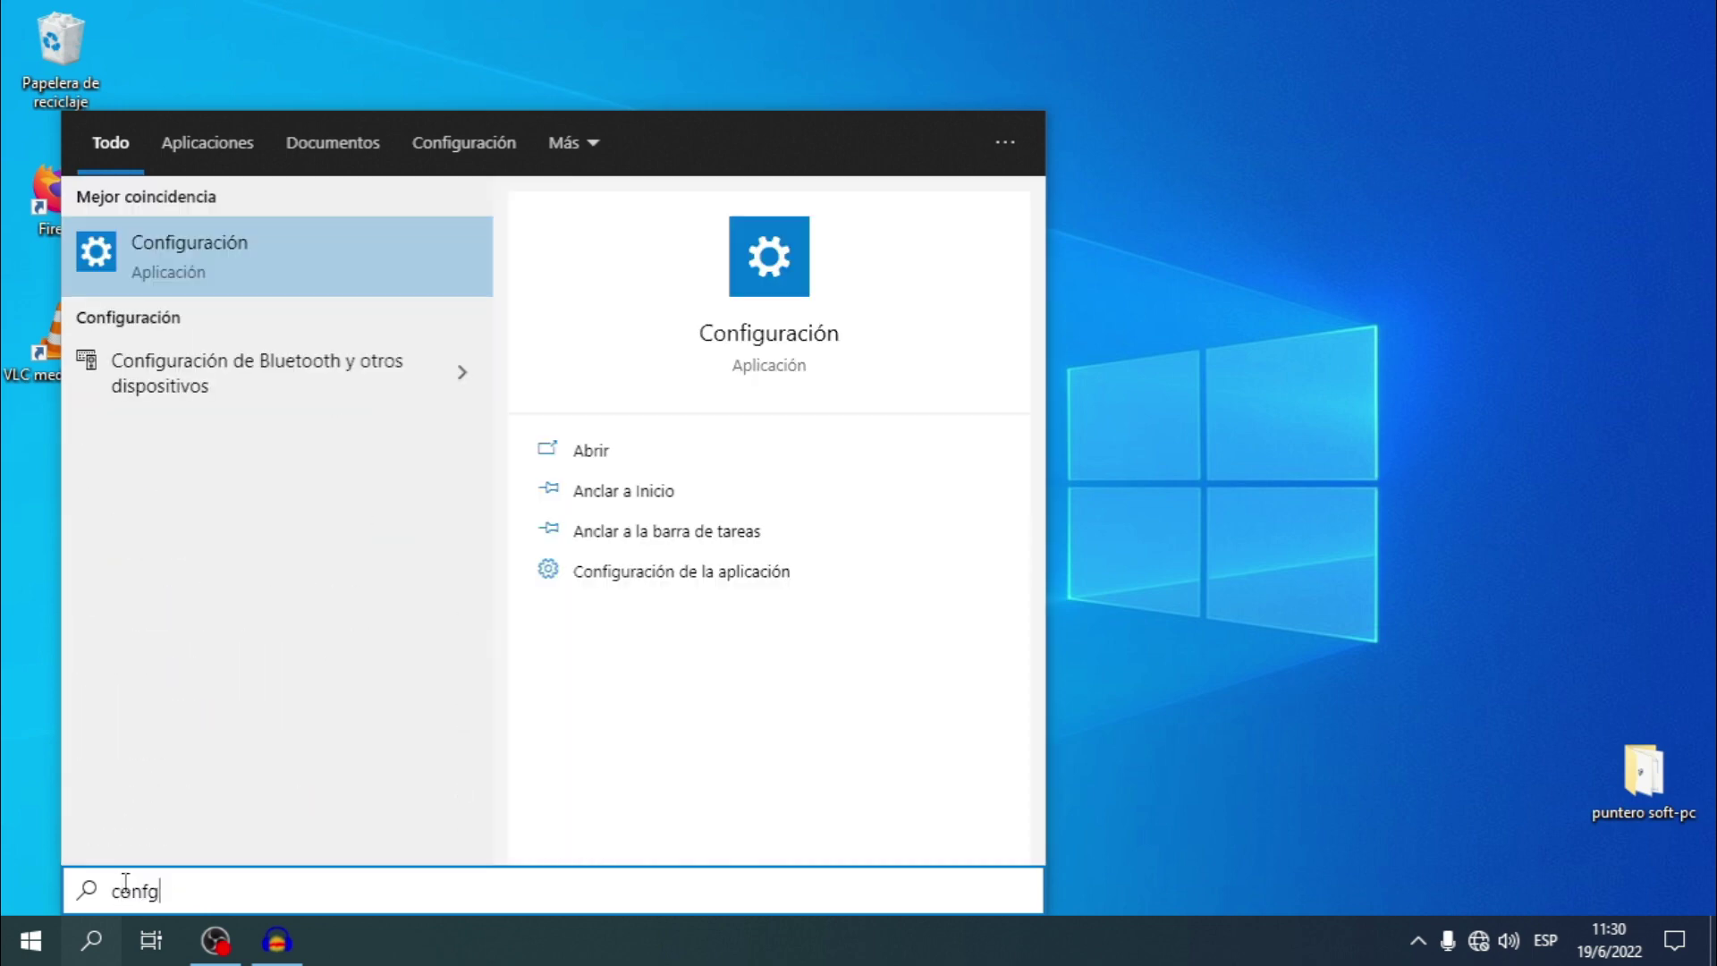
{"action": "key", "text": "BackSpace"}
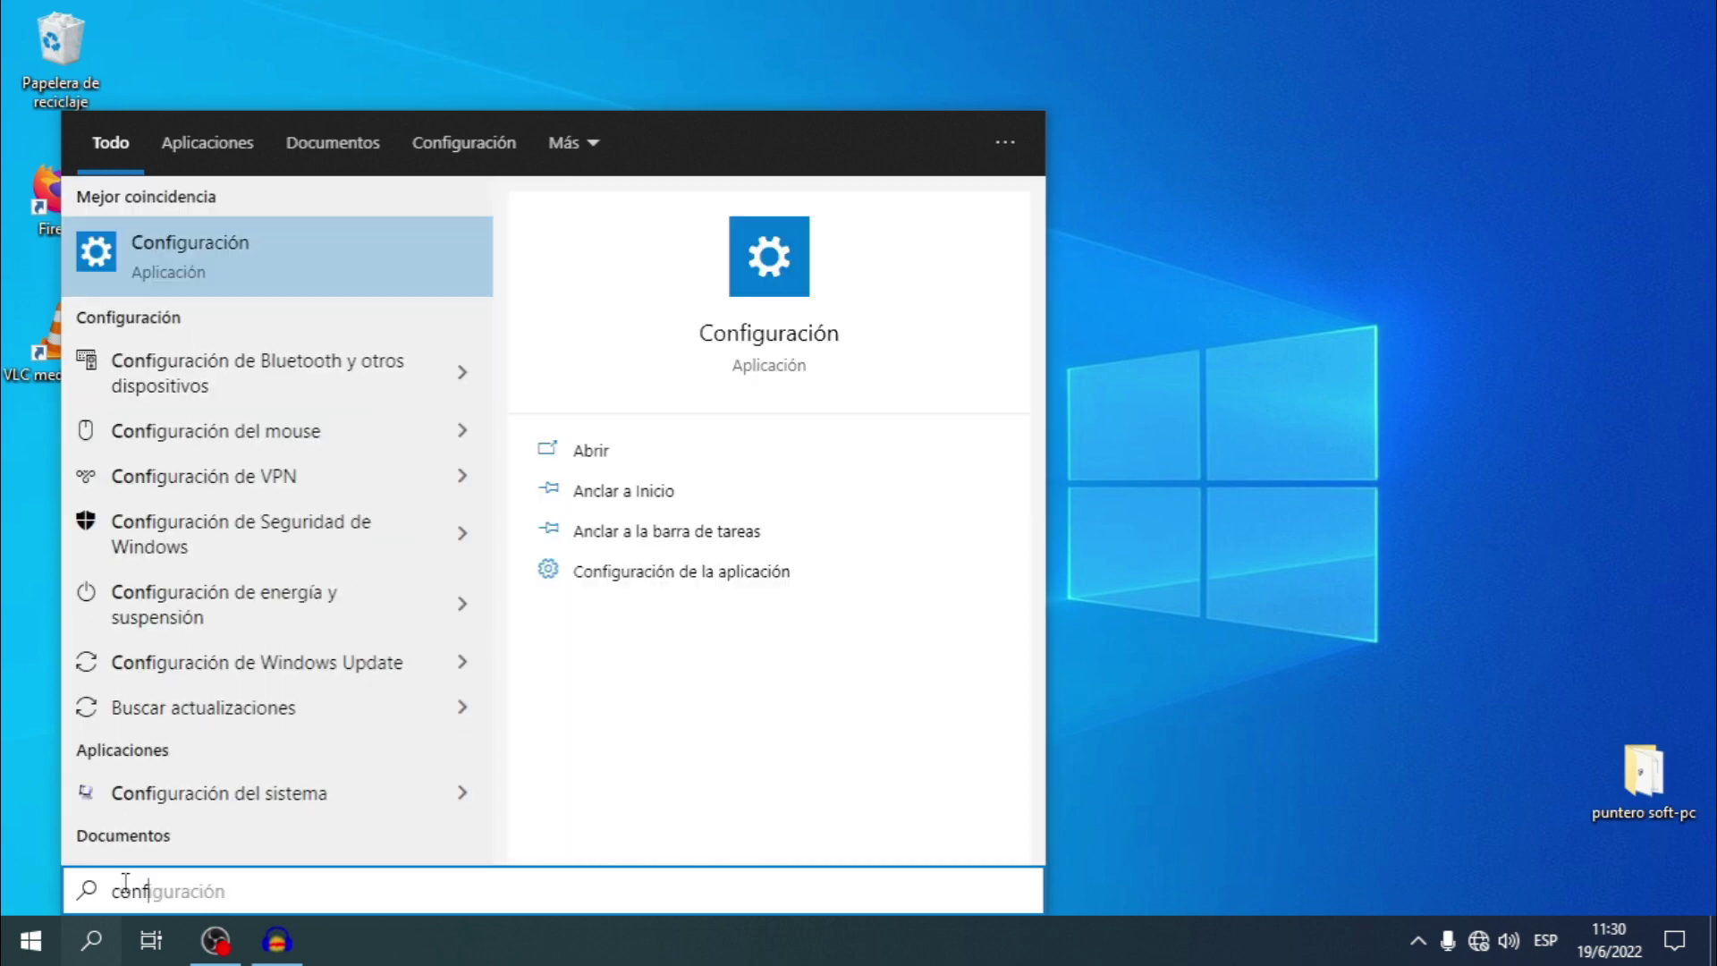
{"action": "right_click", "coordinate": [157, 266]}
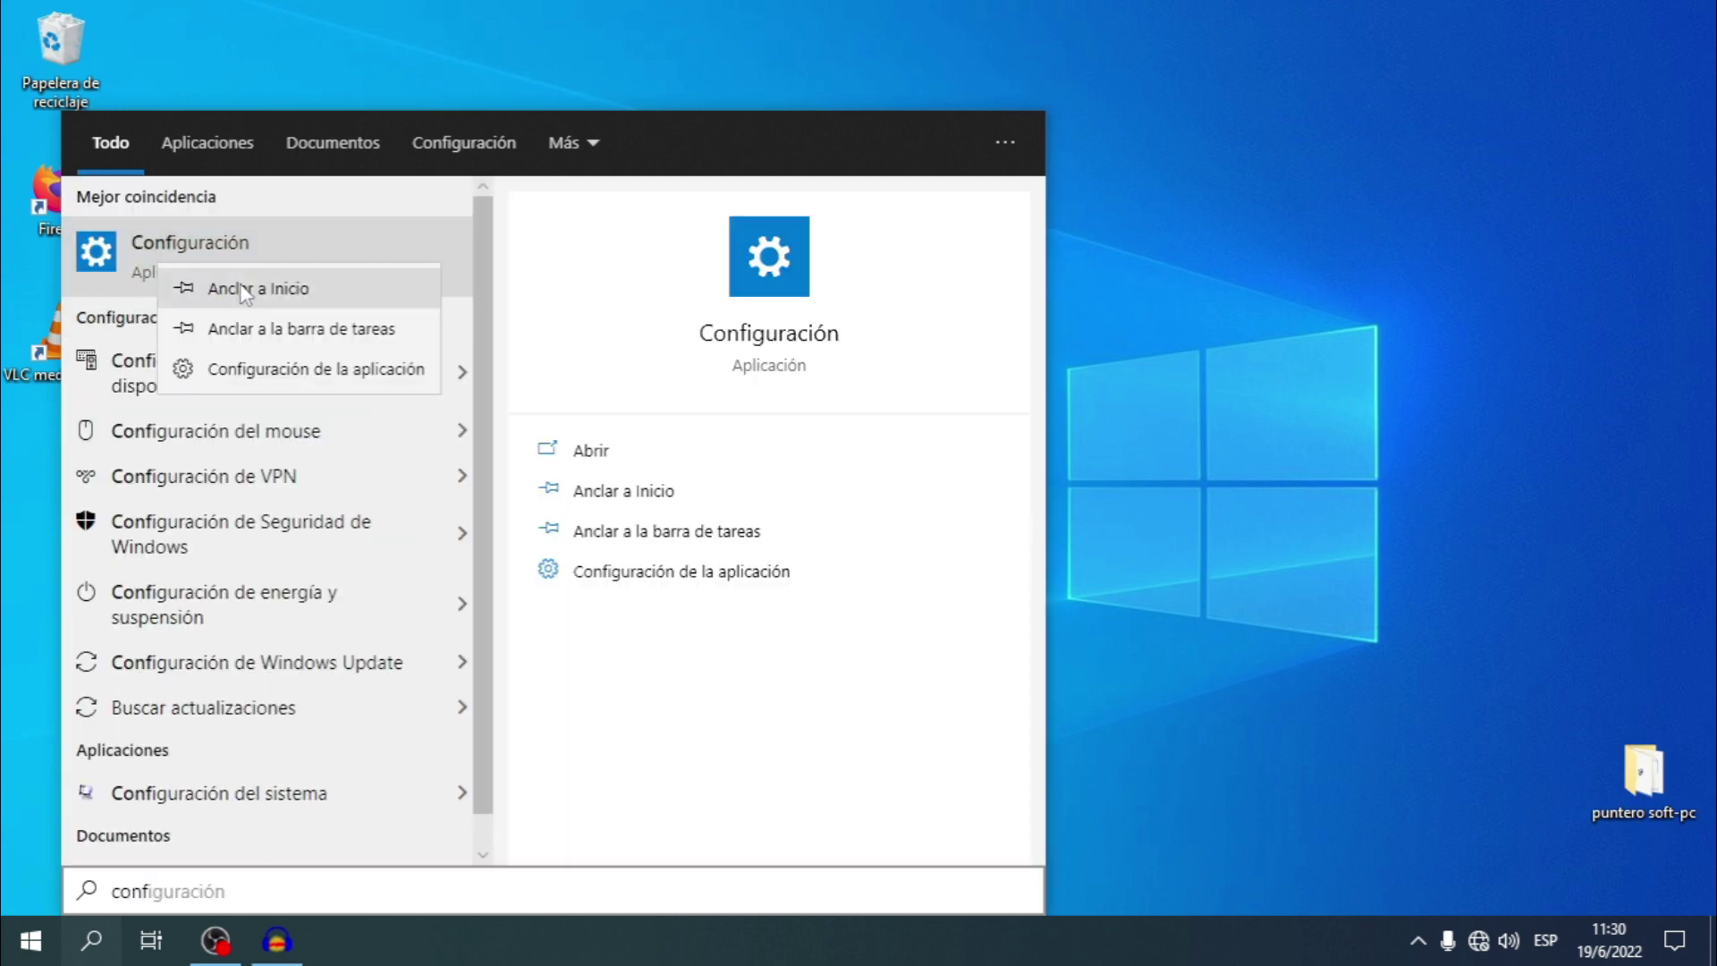
{"action": "left_click", "coordinate": [177, 234]}
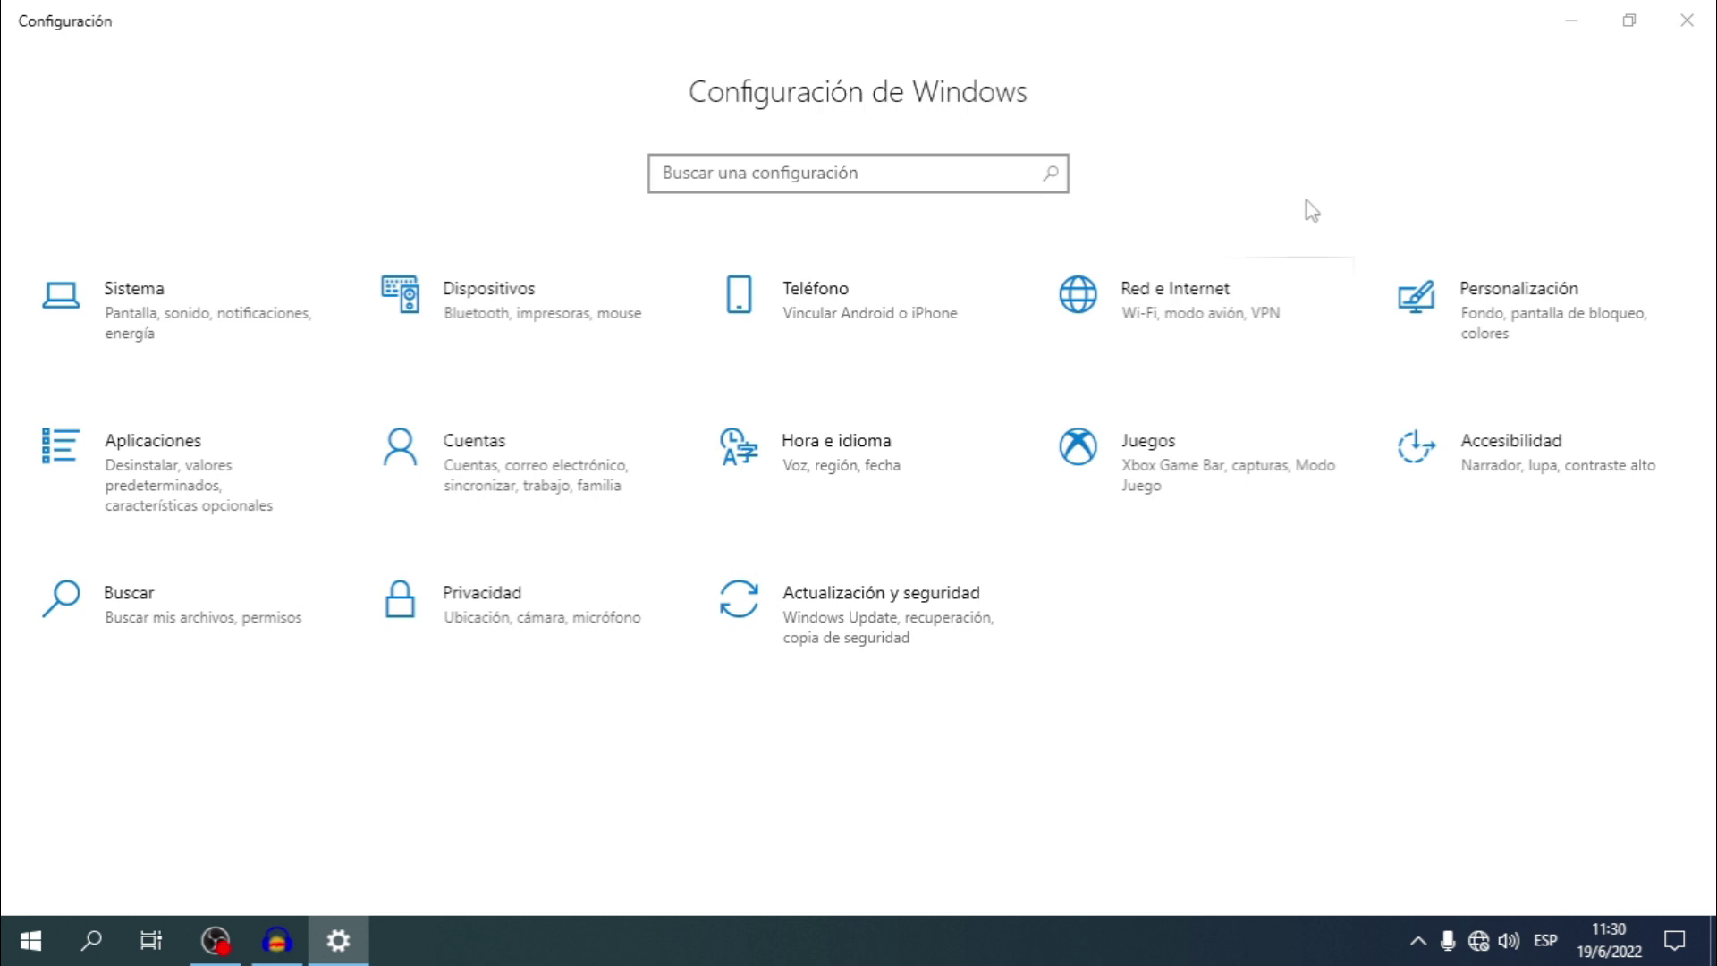
- Find the Aplicaciones en segundo plano settings and turn off the permission for apps to run in the background
{"action": "left_click", "coordinate": [851, 173]}
{"action": "type", "text": "aplicacion"}
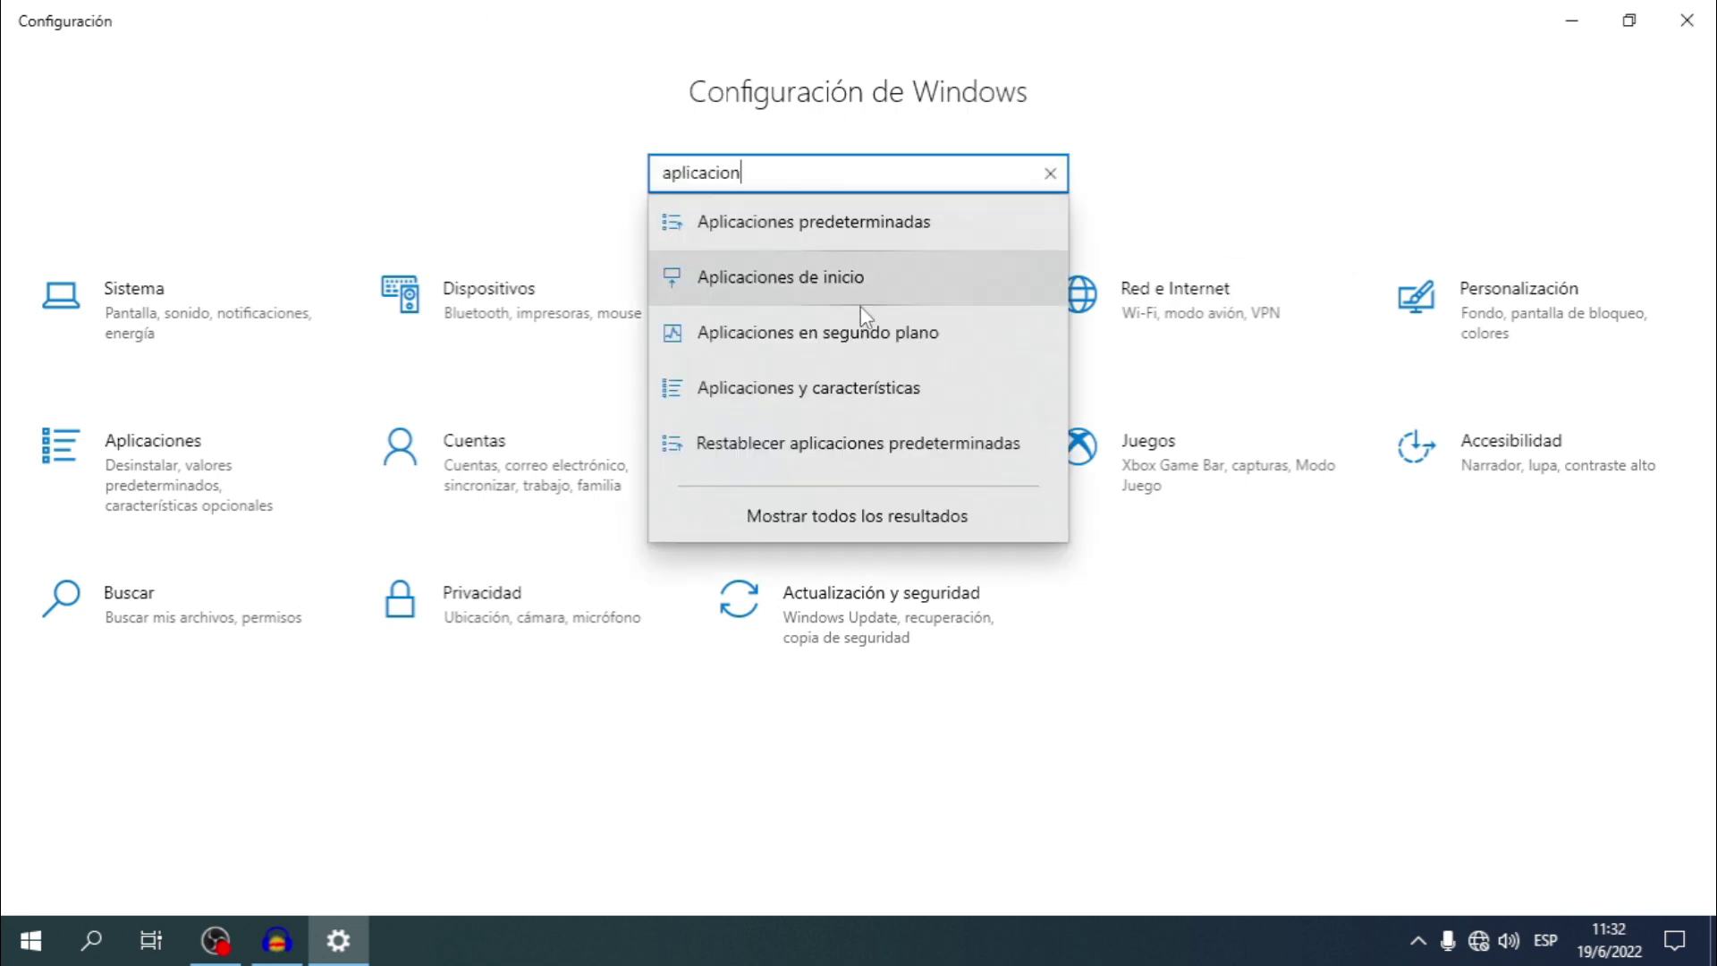
{"action": "left_click", "coordinate": [796, 336]}
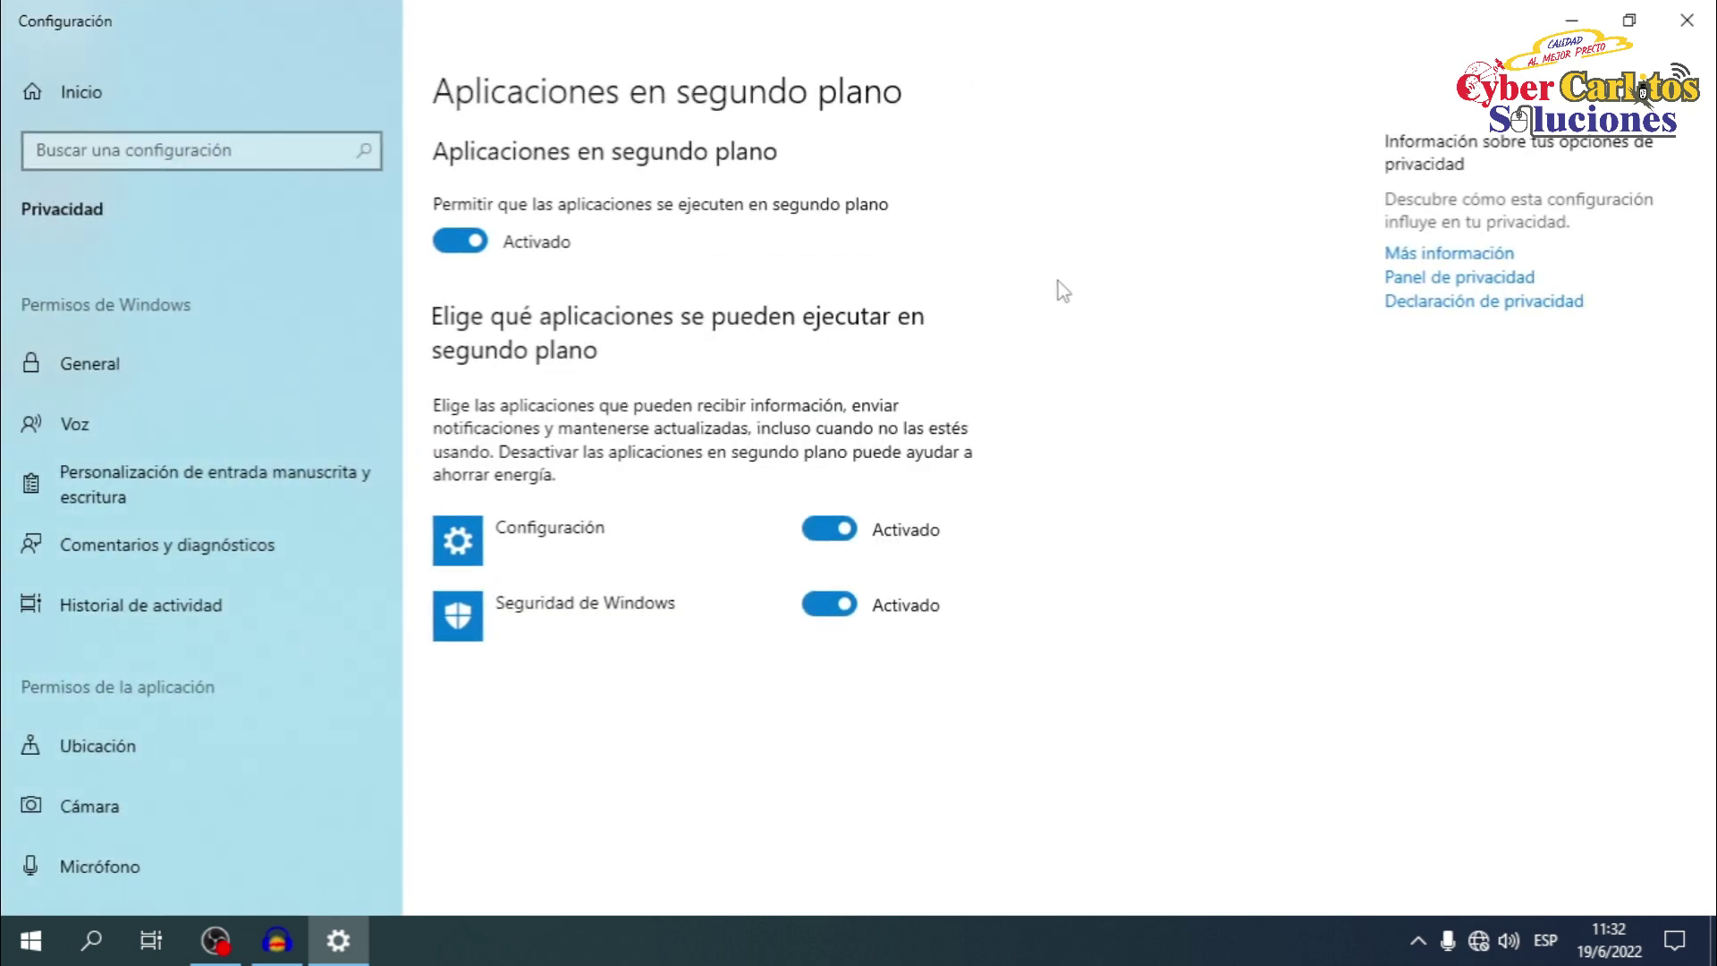
{"action": "left_click", "coordinate": [454, 243]}
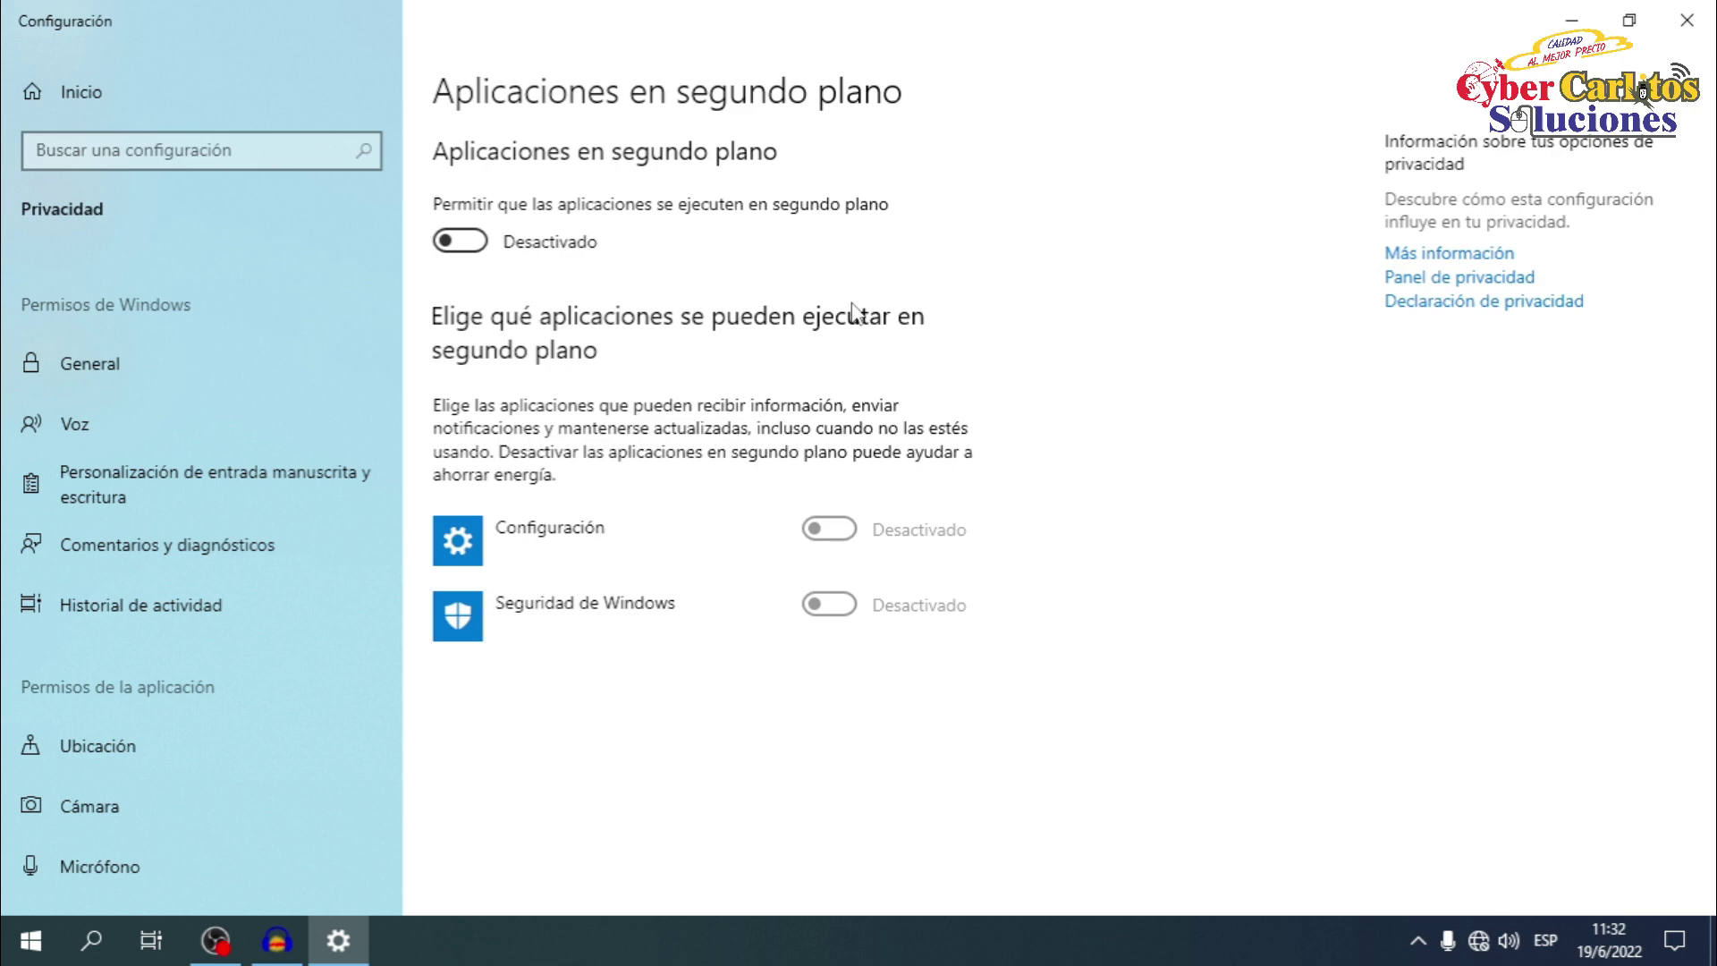
- In the Sistema settings under Notificaciones y acciones, turn off notifications from apps and other senders
{"action": "left_click", "coordinate": [75, 104]}
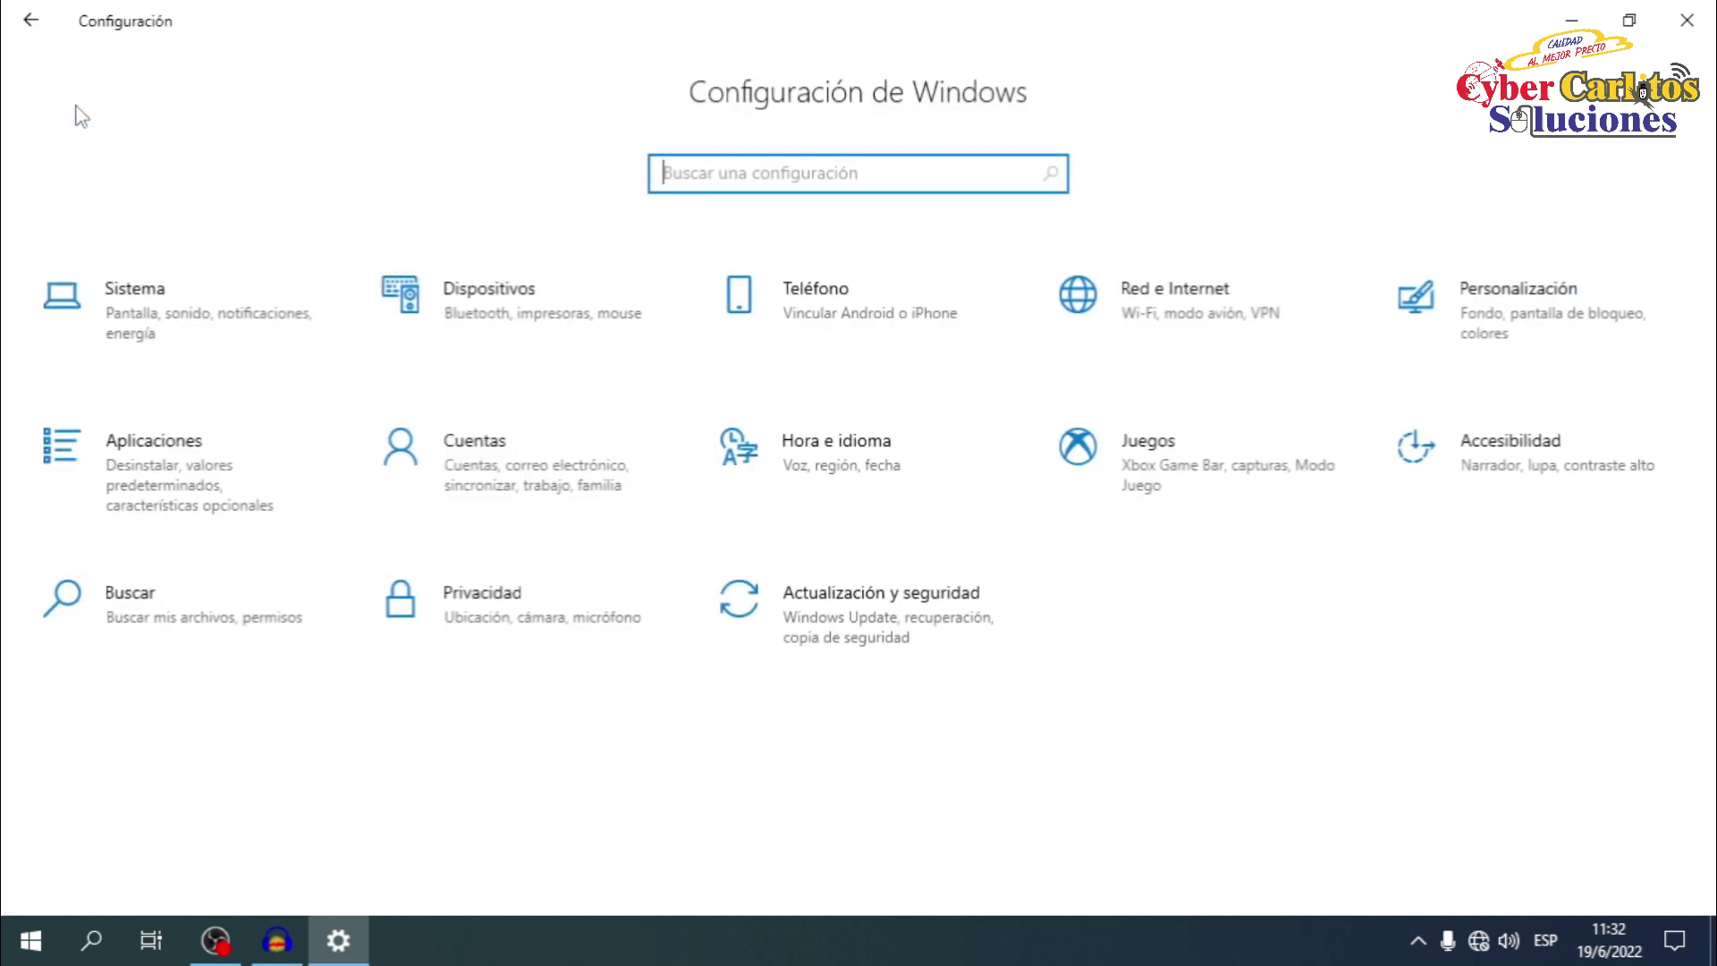
{"action": "left_click", "coordinate": [140, 315]}
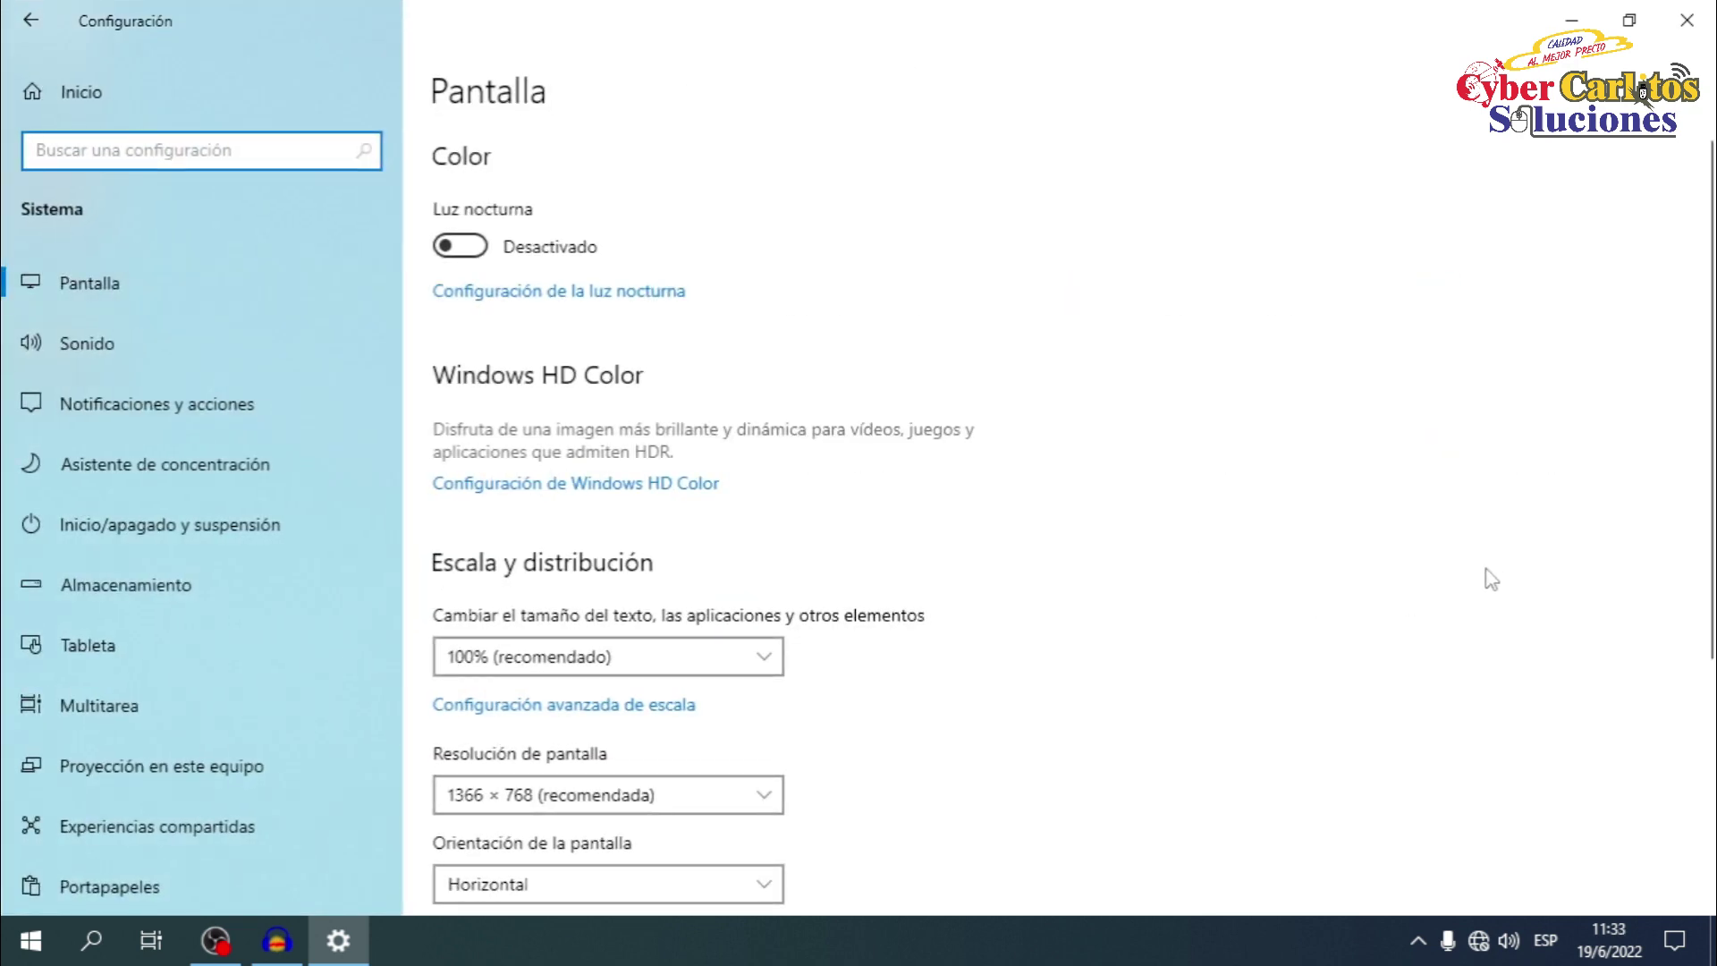
{"action": "left_click", "coordinate": [215, 402]}
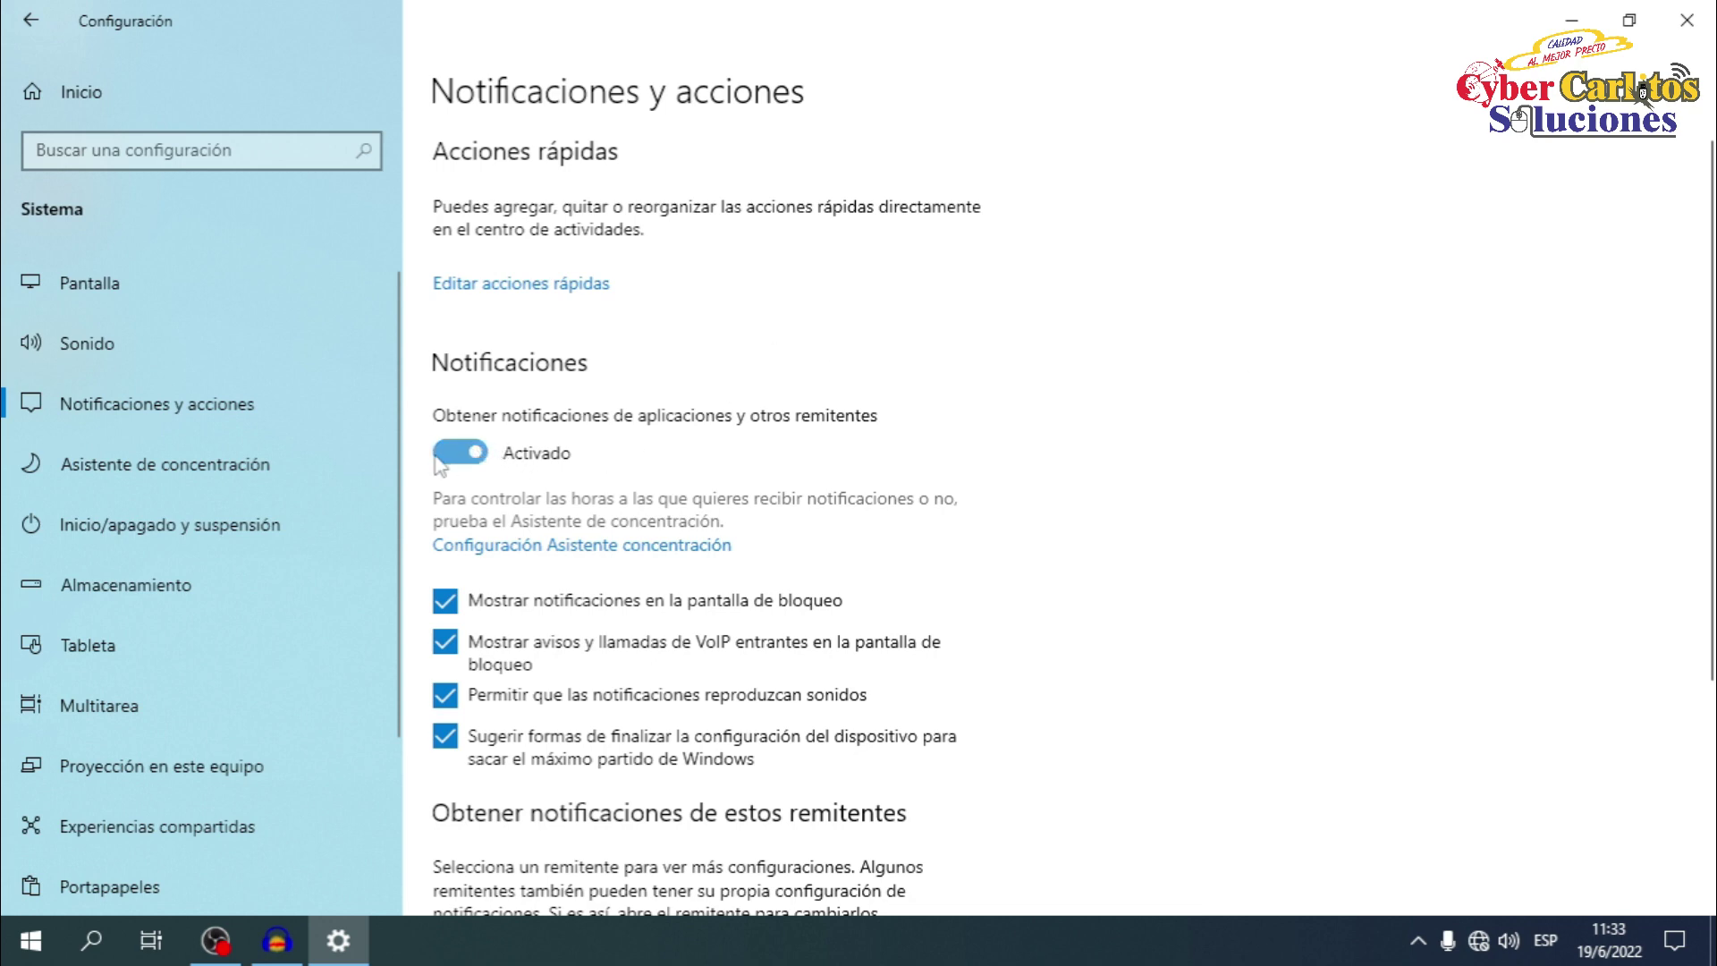
{"action": "left_click", "coordinate": [465, 453]}
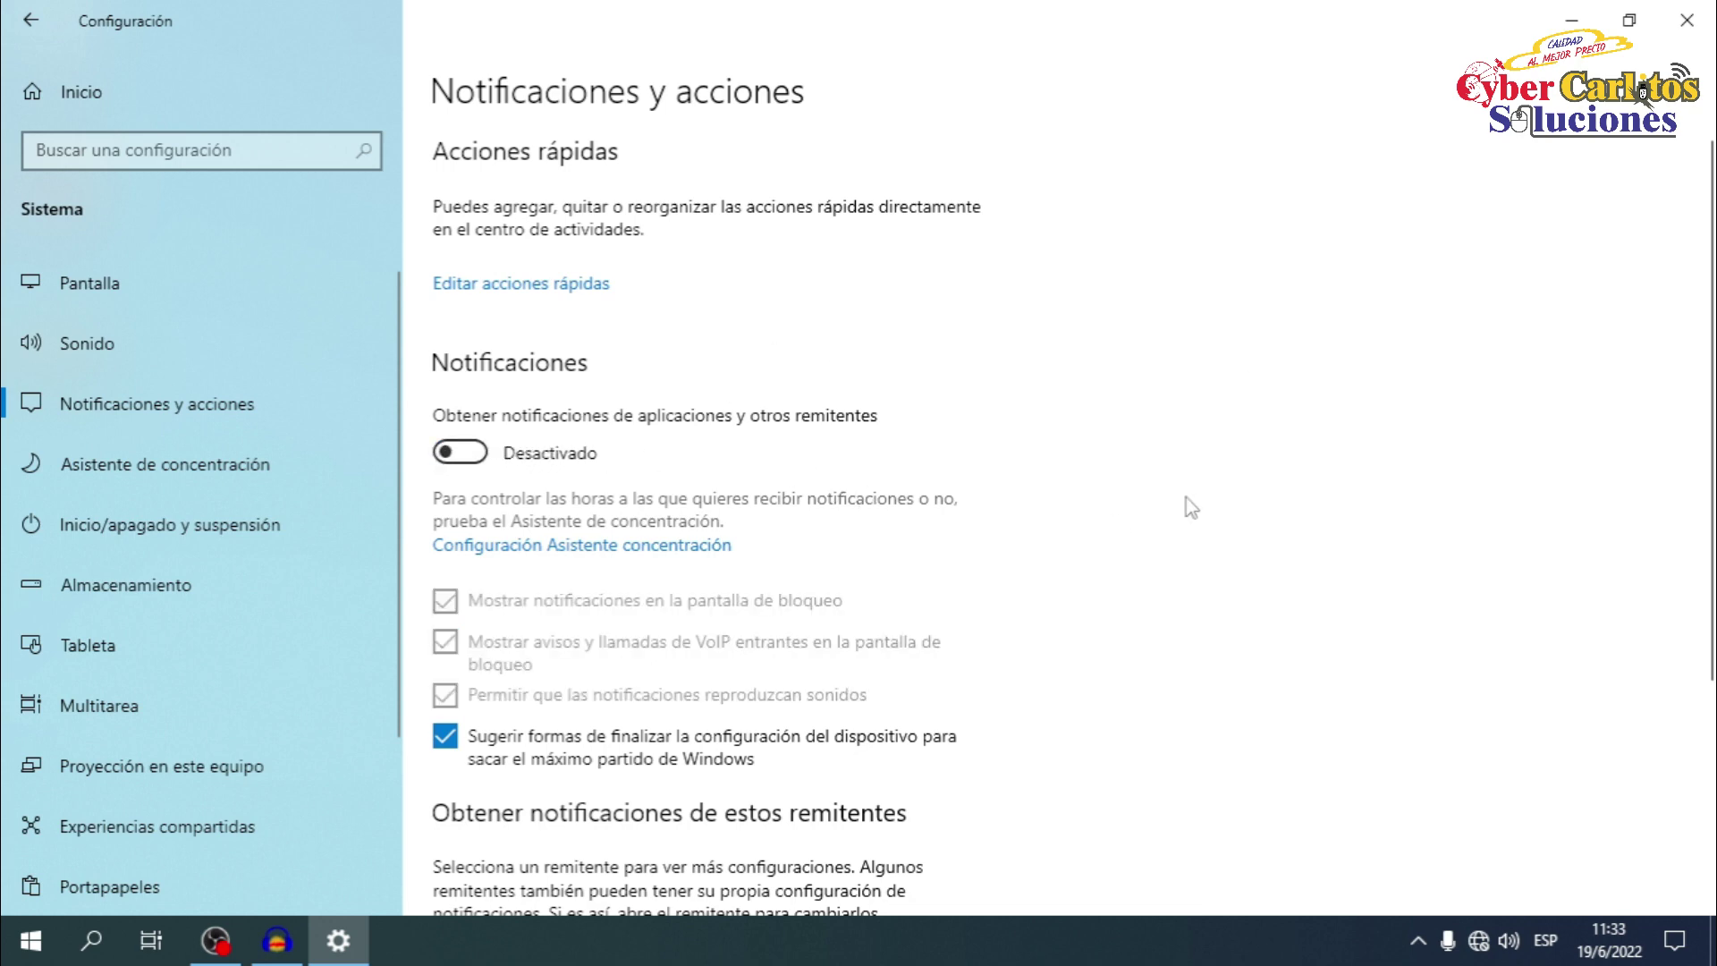
- From the Acerca de page, open the advanced system configuration and bring up its Rendimiento options
{"action": "scroll", "coordinate": [1201, 548], "scroll_direction": "down", "scroll_amount": 2}
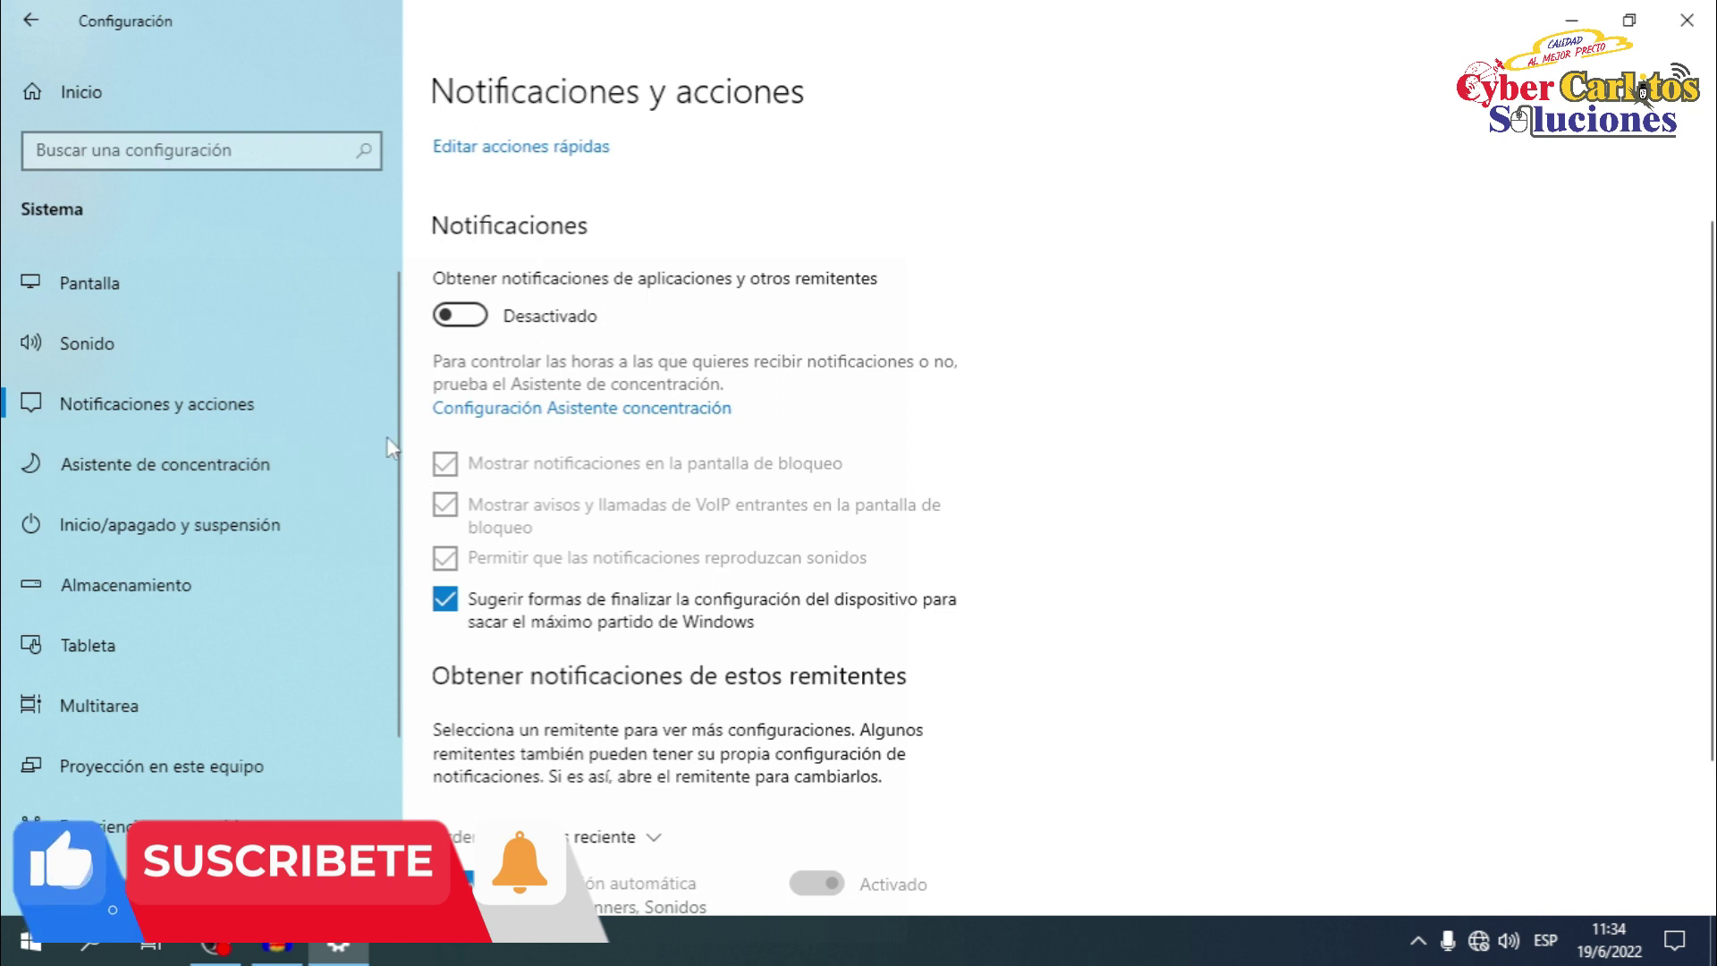
{"action": "scroll", "coordinate": [398, 509], "scroll_direction": "down", "scroll_amount": 2}
{"action": "scroll", "coordinate": [398, 510], "scroll_direction": "down", "scroll_amount": 1}
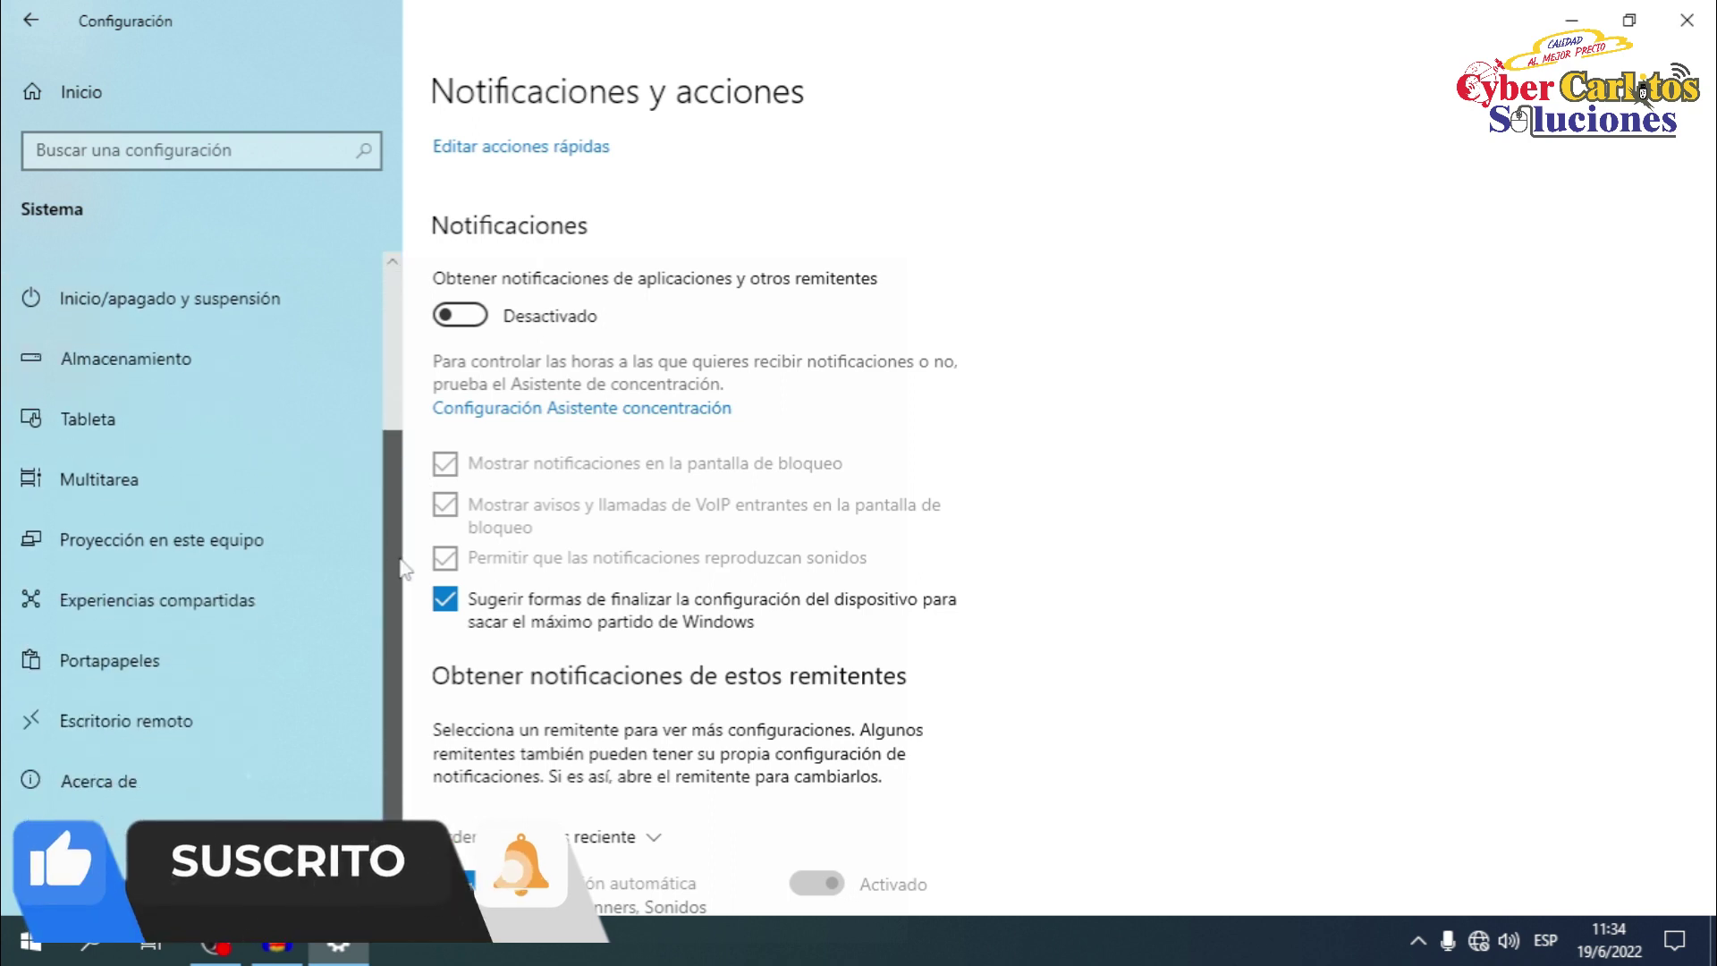
{"action": "left_click", "coordinate": [78, 783]}
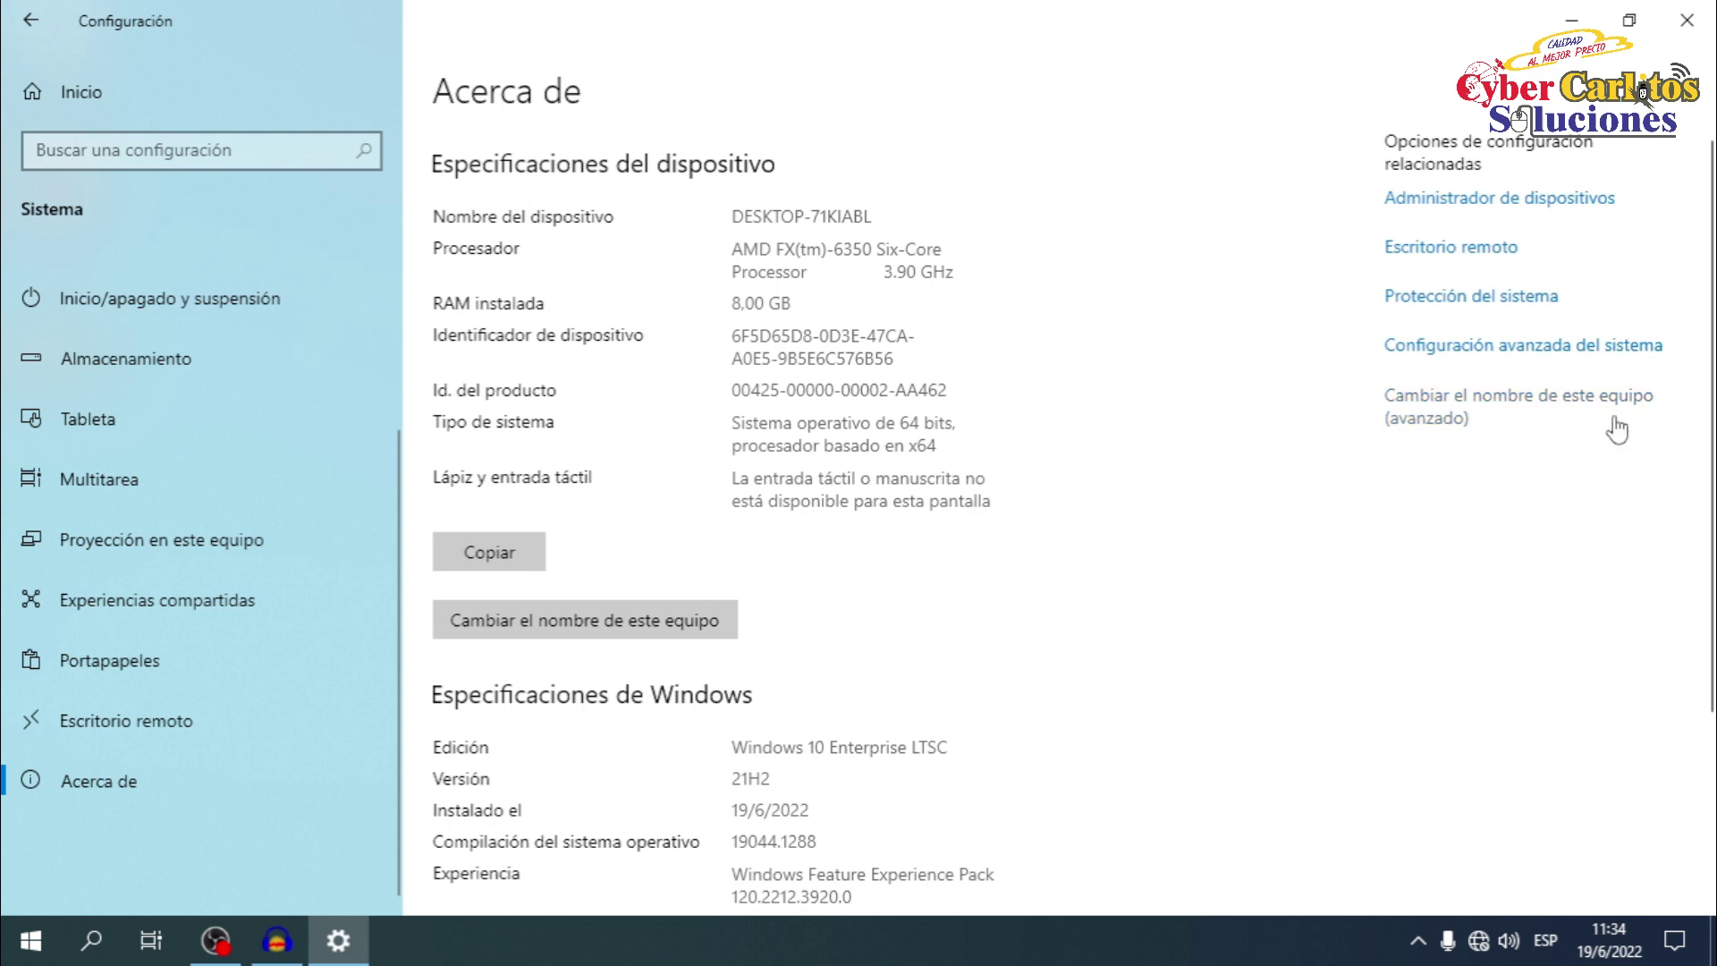
{"action": "left_click", "coordinate": [1511, 348]}
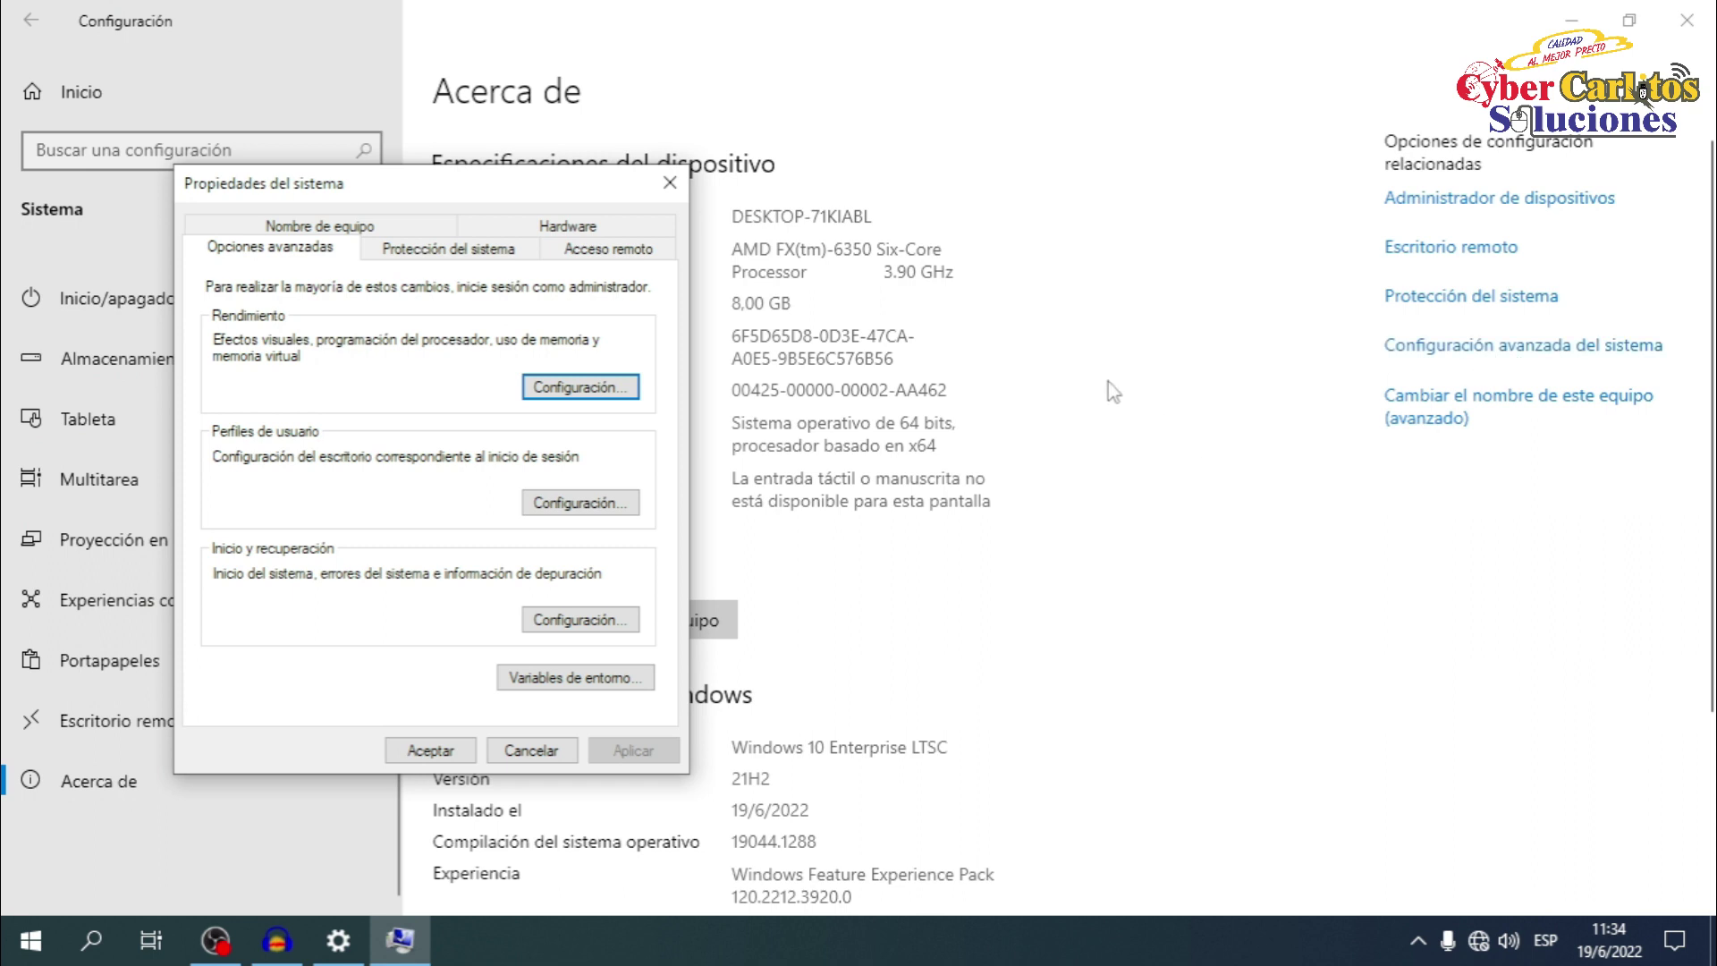
{"action": "left_click_drag", "start_coordinate": [523, 189], "coordinate": [844, 88]}
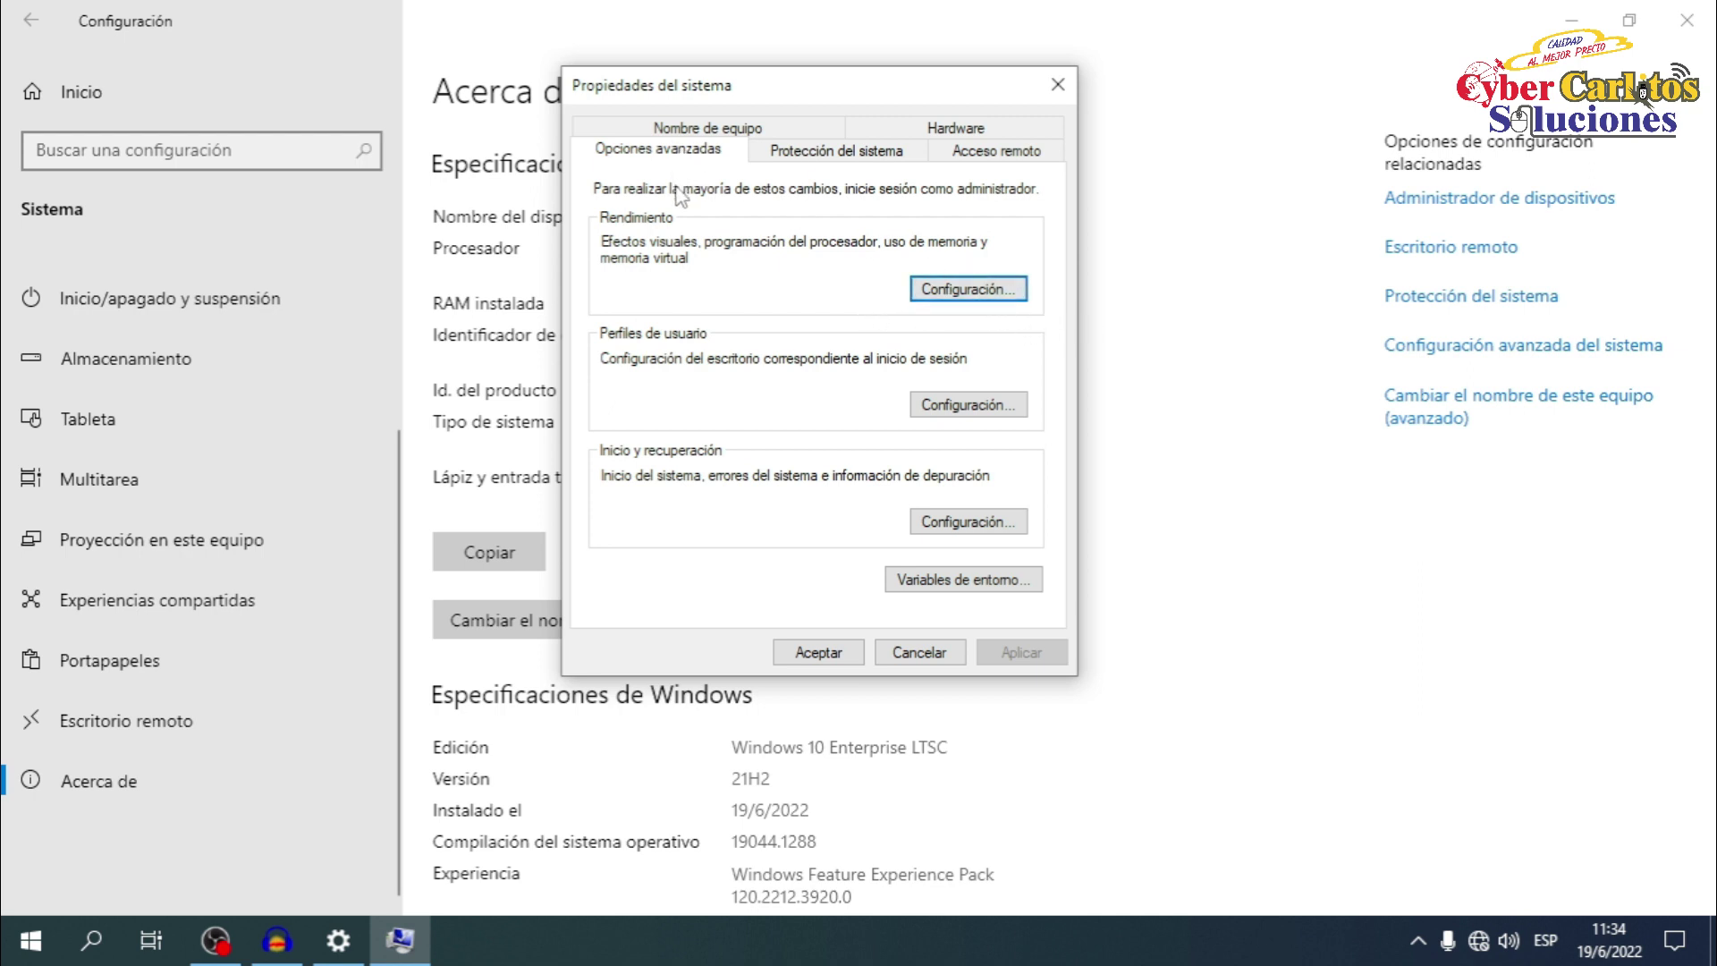
{"action": "left_click", "coordinate": [1020, 288]}
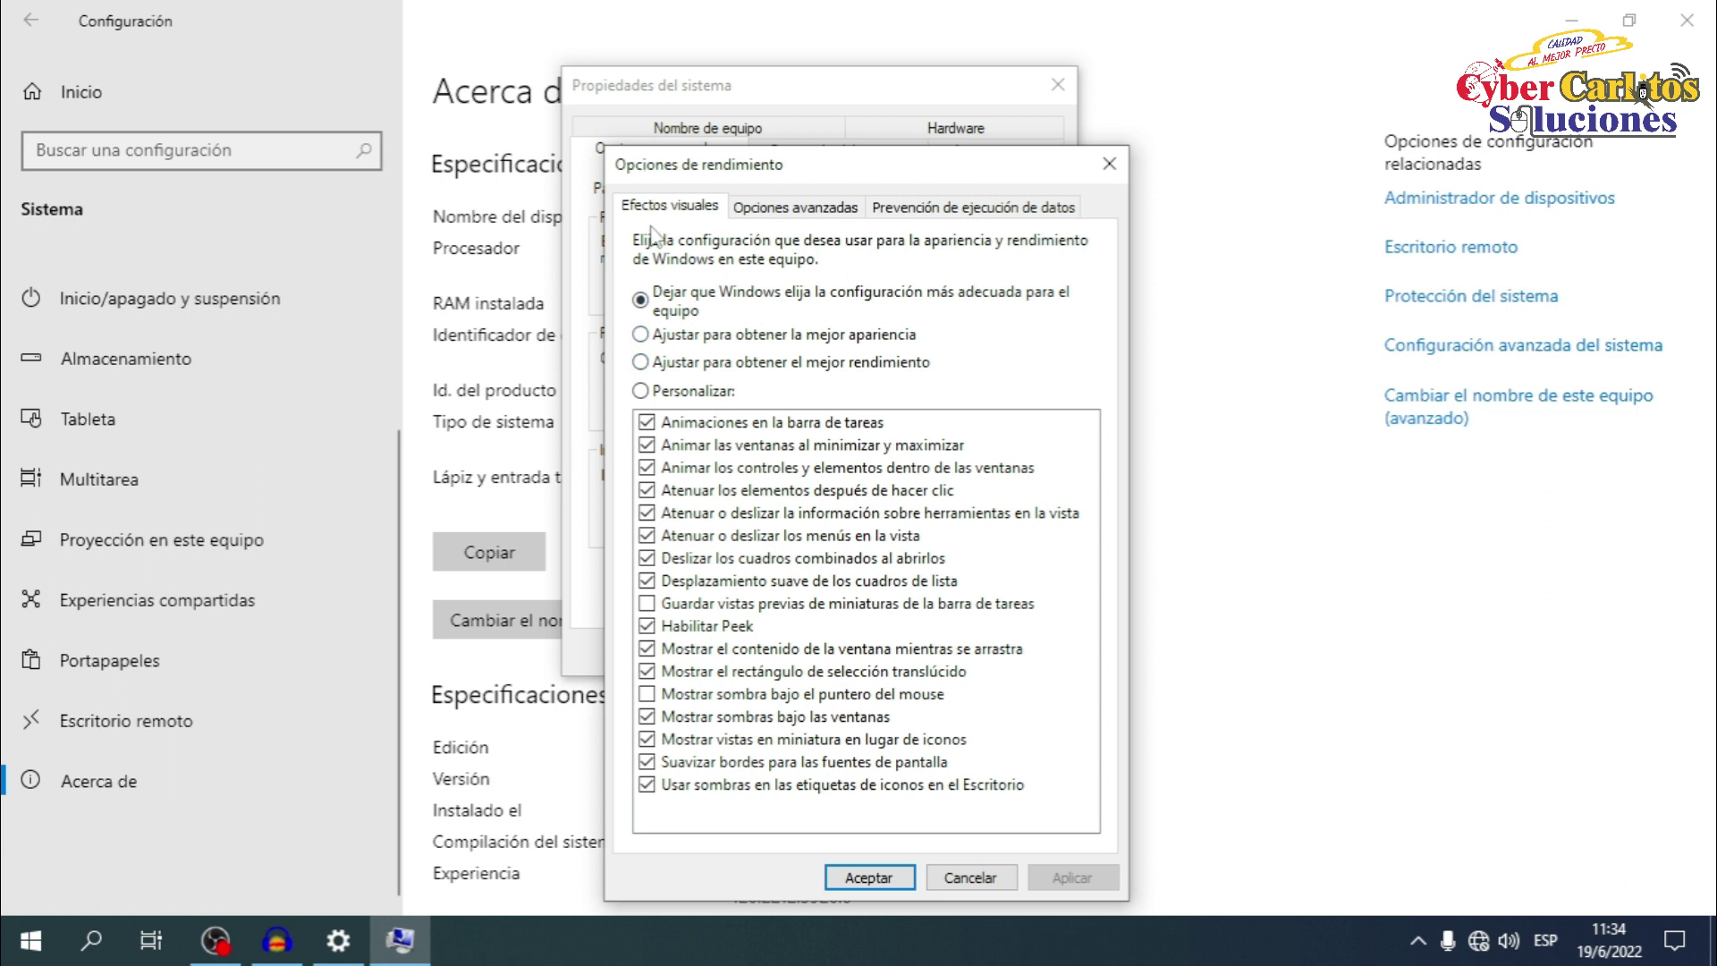
- Set the visual effects to Personalizar and disable the first seven effects, from Animaciones en la barra de tareas through Deslizar los cuadros combinados al abrirlos
{"action": "left_click", "coordinate": [640, 391]}
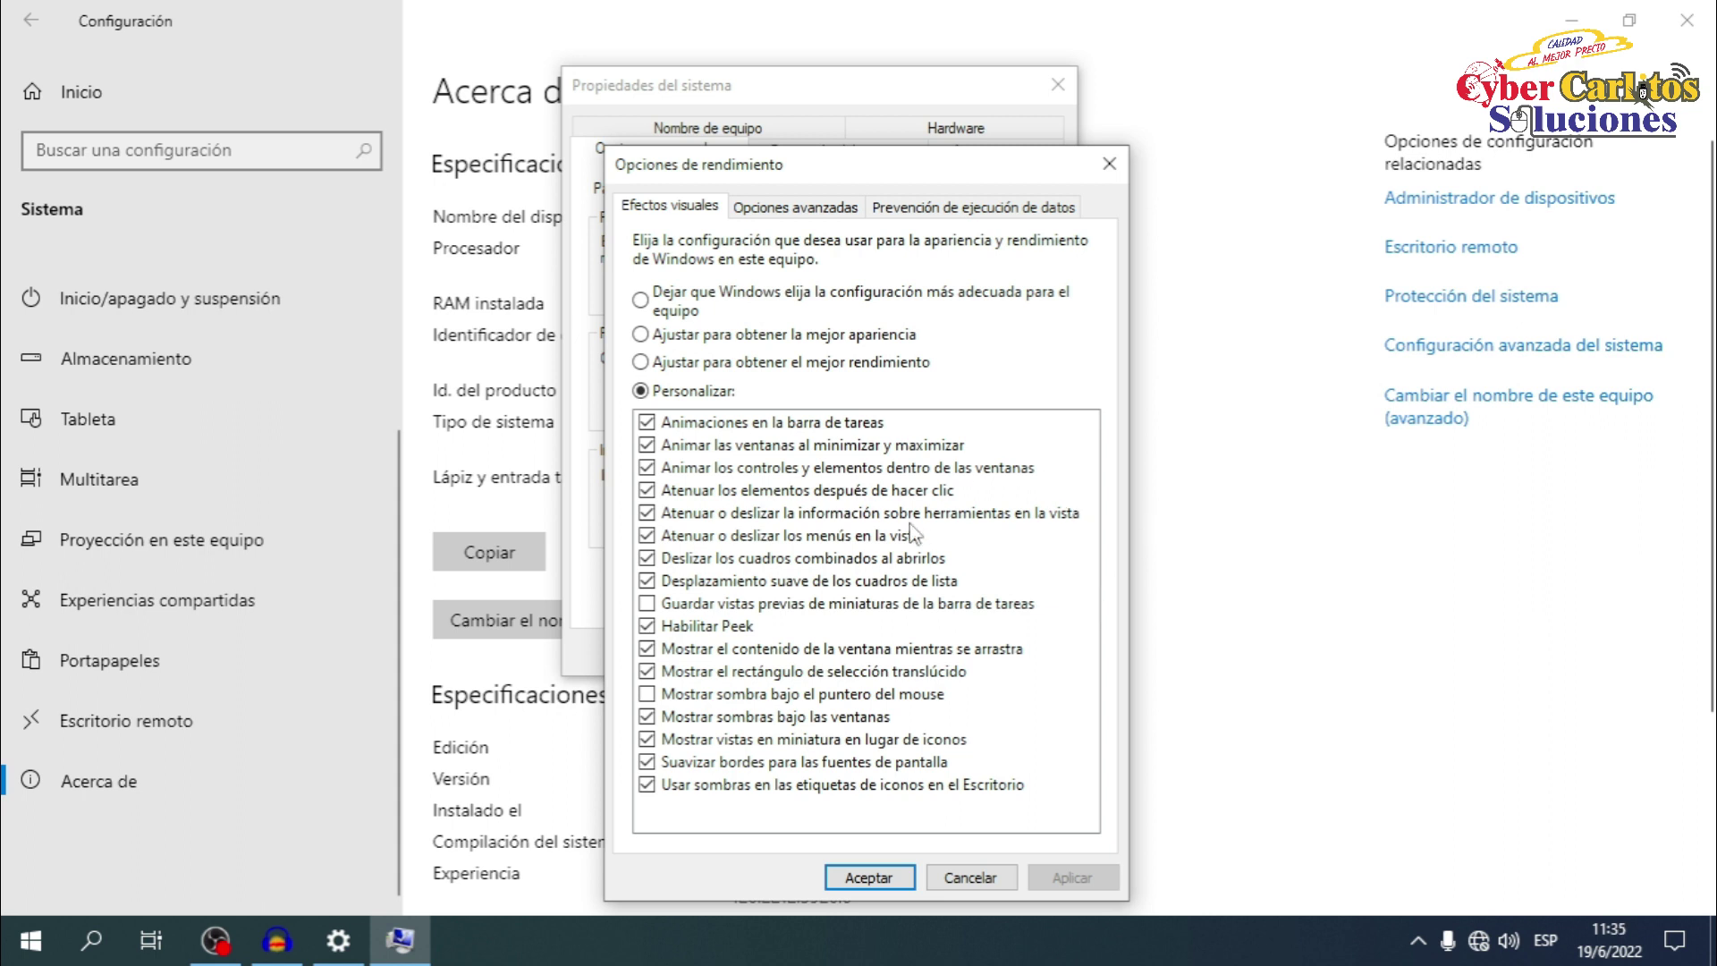
{"action": "left_click", "coordinate": [648, 423]}
{"action": "left_click", "coordinate": [647, 444]}
{"action": "left_click", "coordinate": [646, 467]}
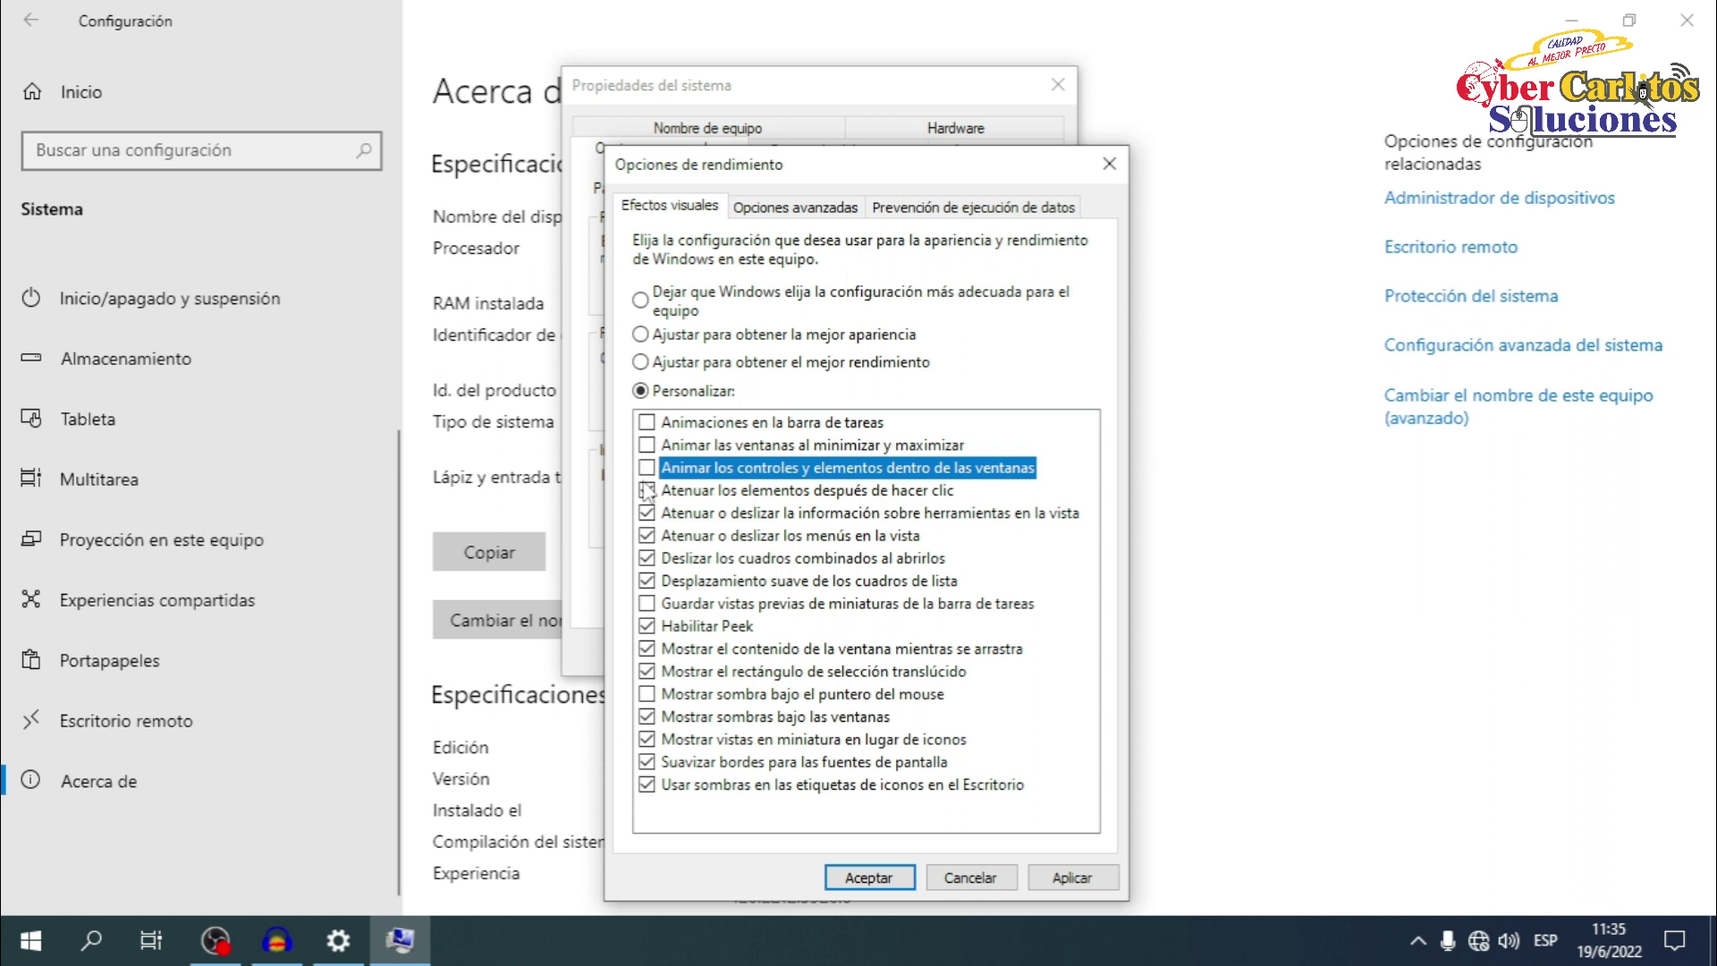
{"action": "left_click", "coordinate": [647, 490]}
{"action": "left_click", "coordinate": [647, 512]}
{"action": "left_click", "coordinate": [647, 535]}
{"action": "left_click", "coordinate": [647, 557]}
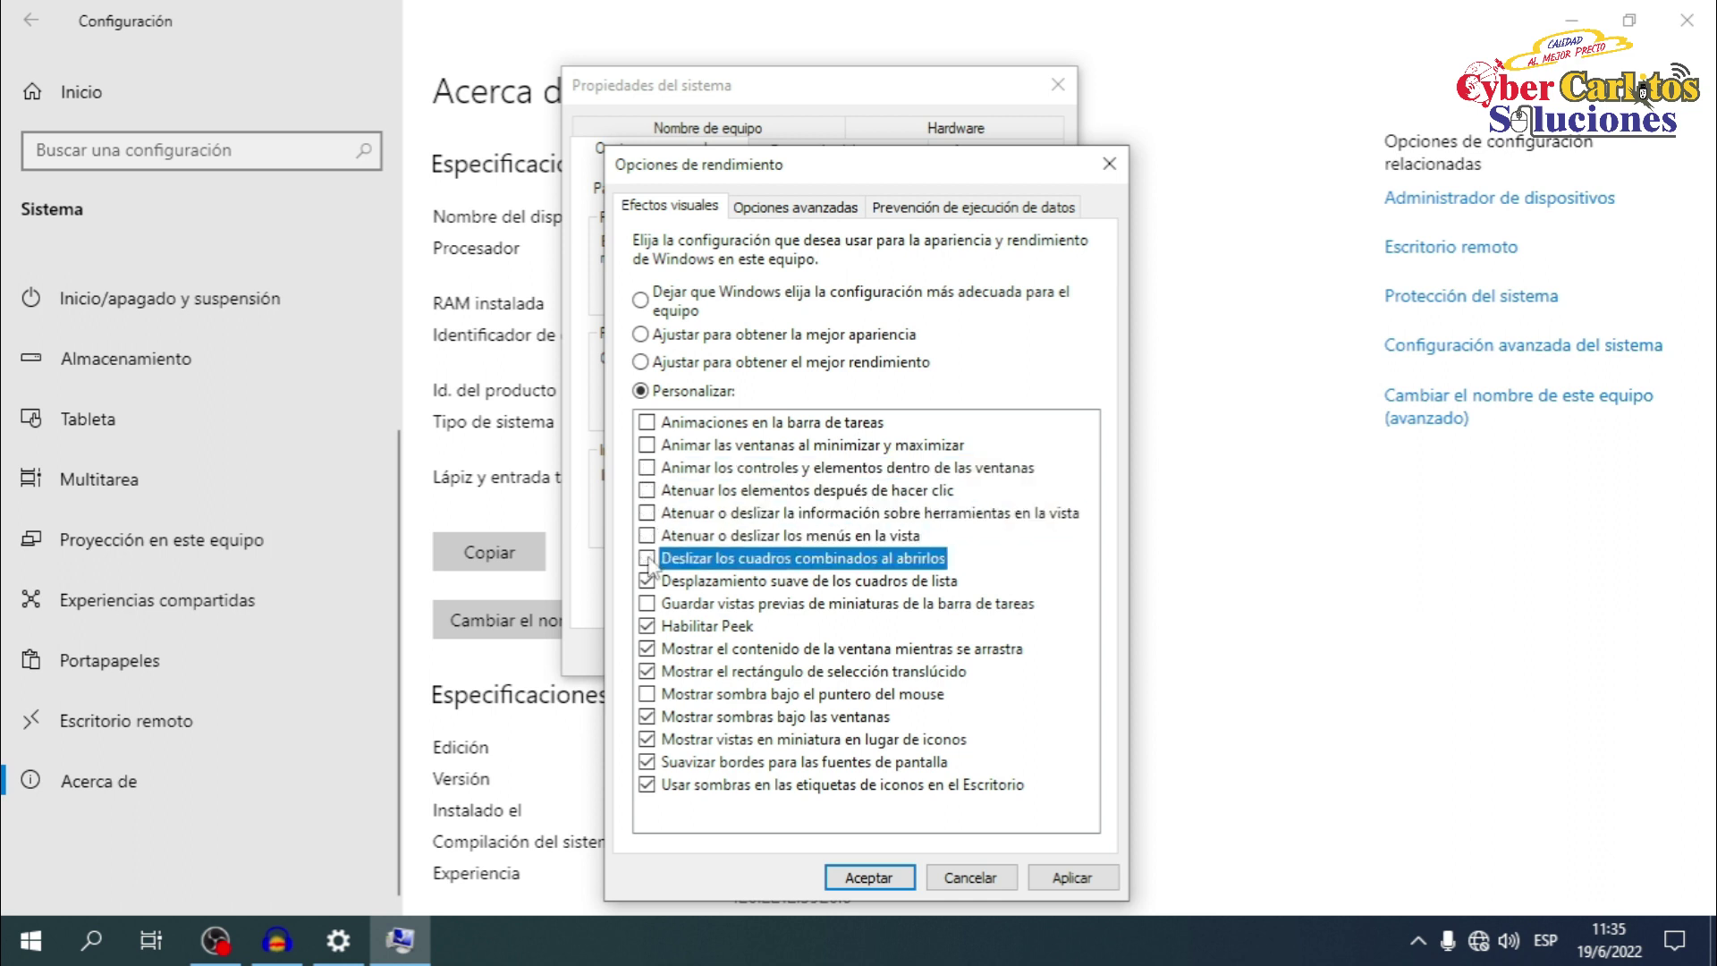
- Disable smooth list scrolling, Peek, window contents while dragging and the translucent selection rectangle, and apply the visual effects
{"action": "left_click", "coordinate": [647, 581]}
{"action": "left_click", "coordinate": [647, 626]}
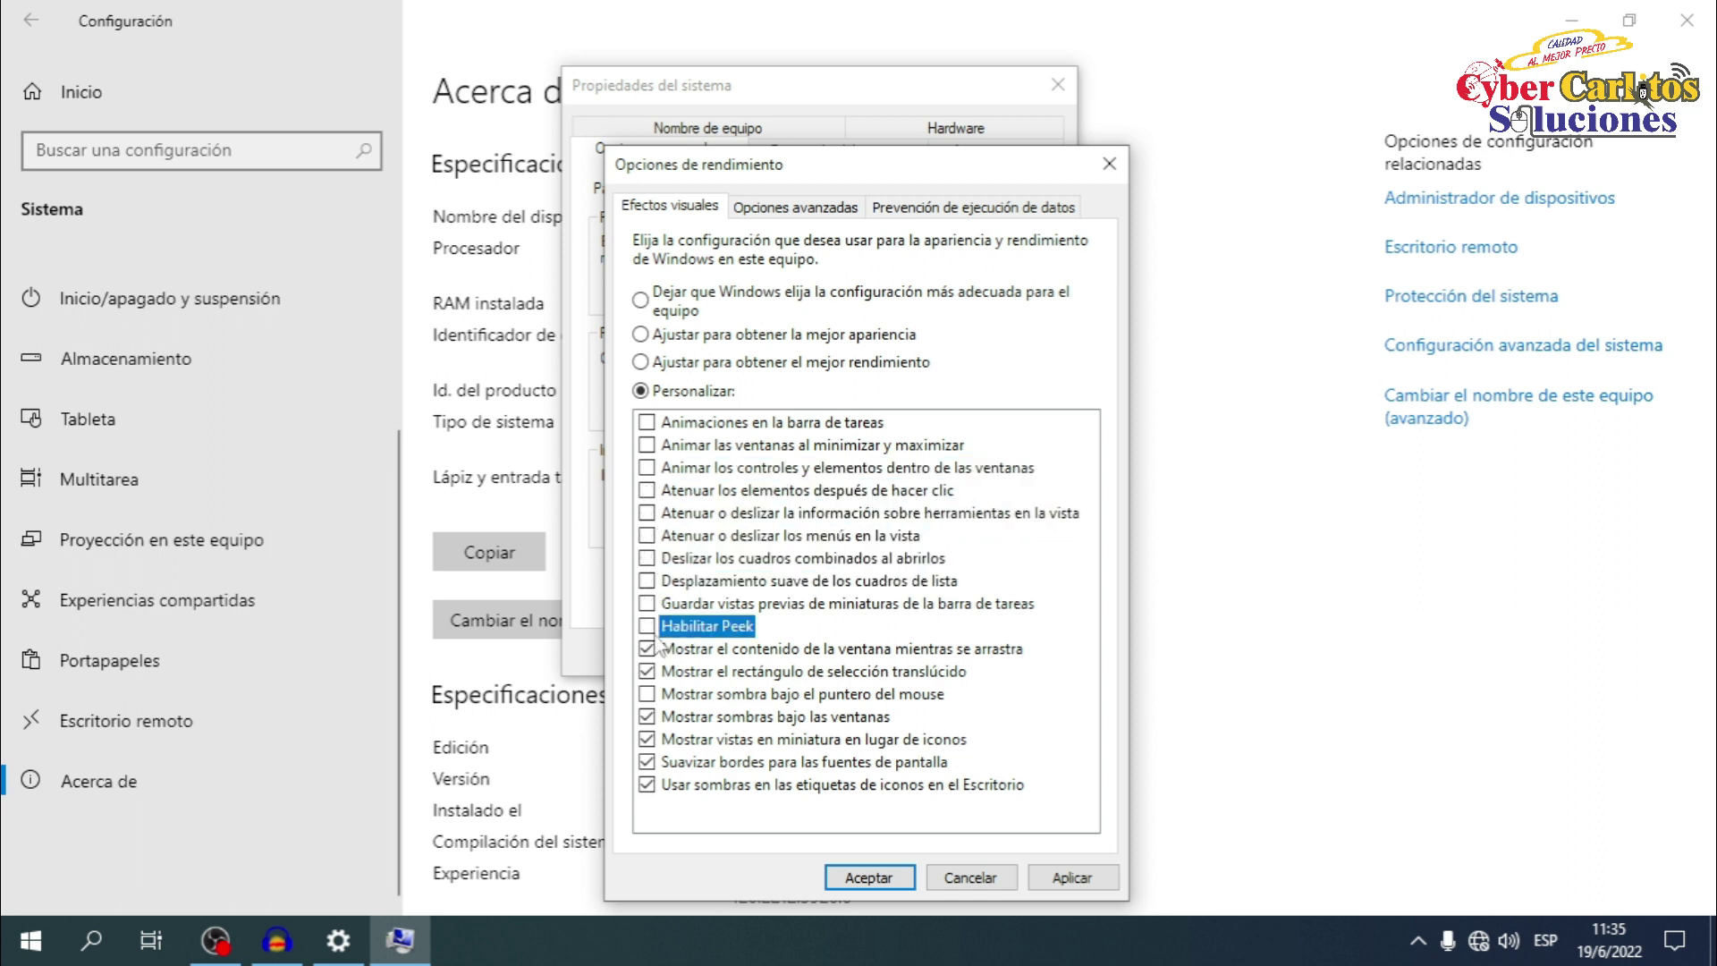
{"action": "left_click", "coordinate": [646, 649]}
{"action": "left_click", "coordinate": [647, 671]}
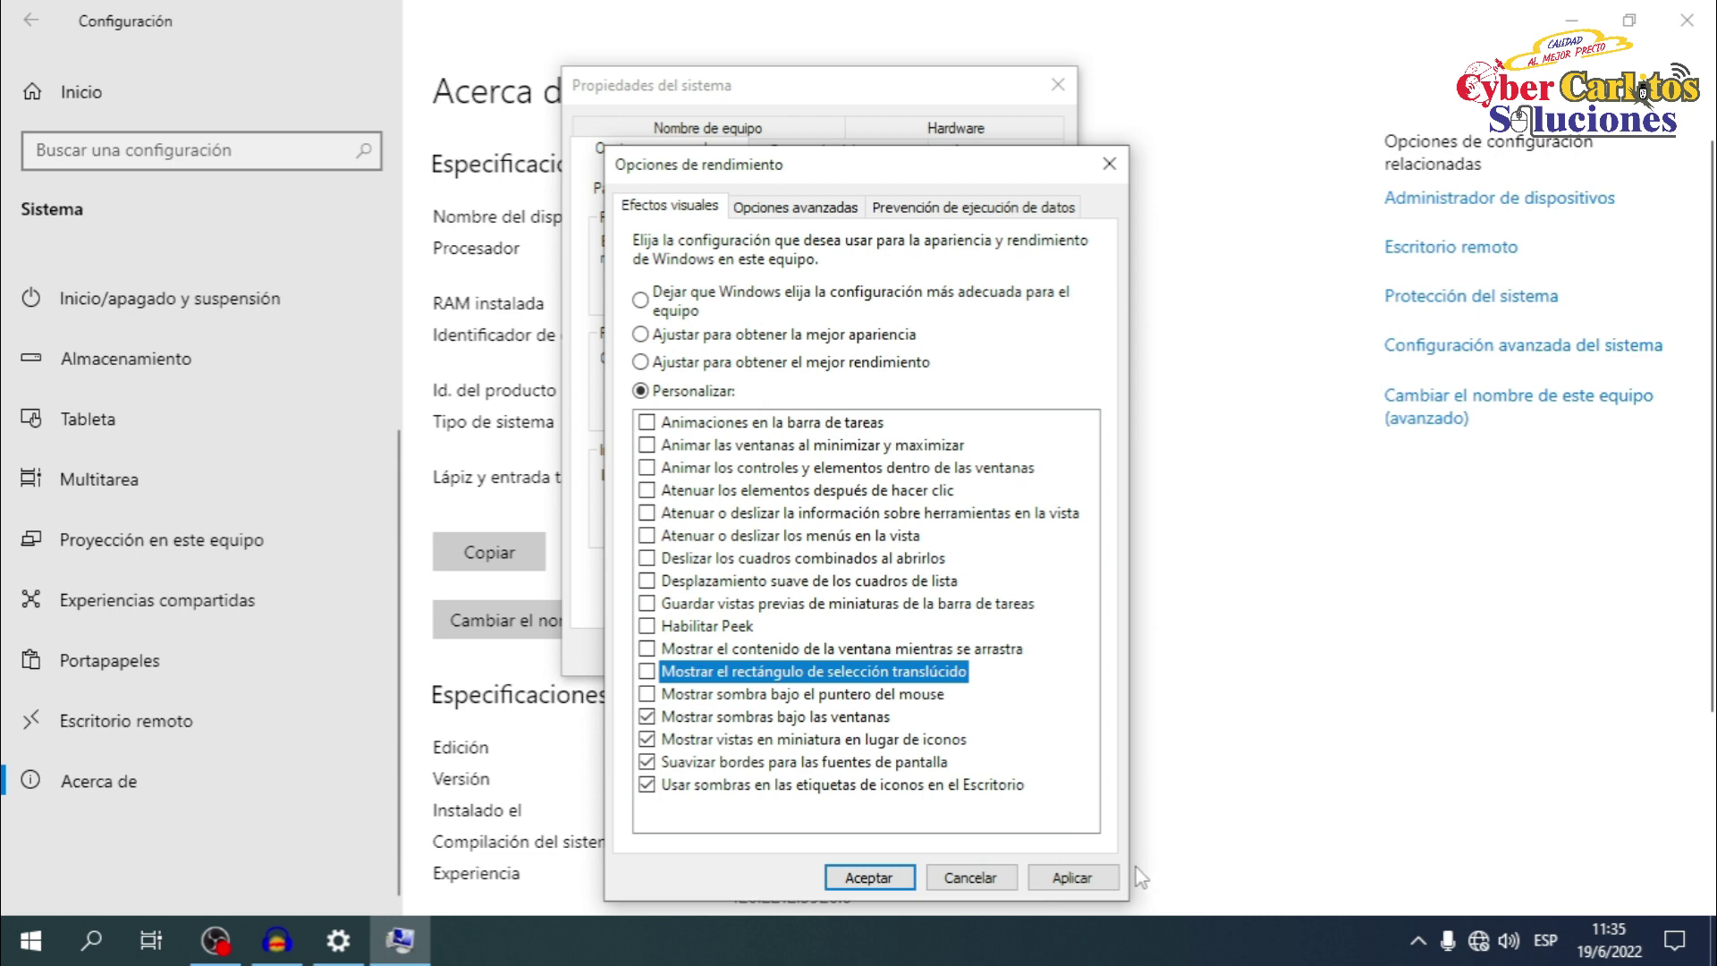
{"action": "left_click", "coordinate": [1088, 881]}
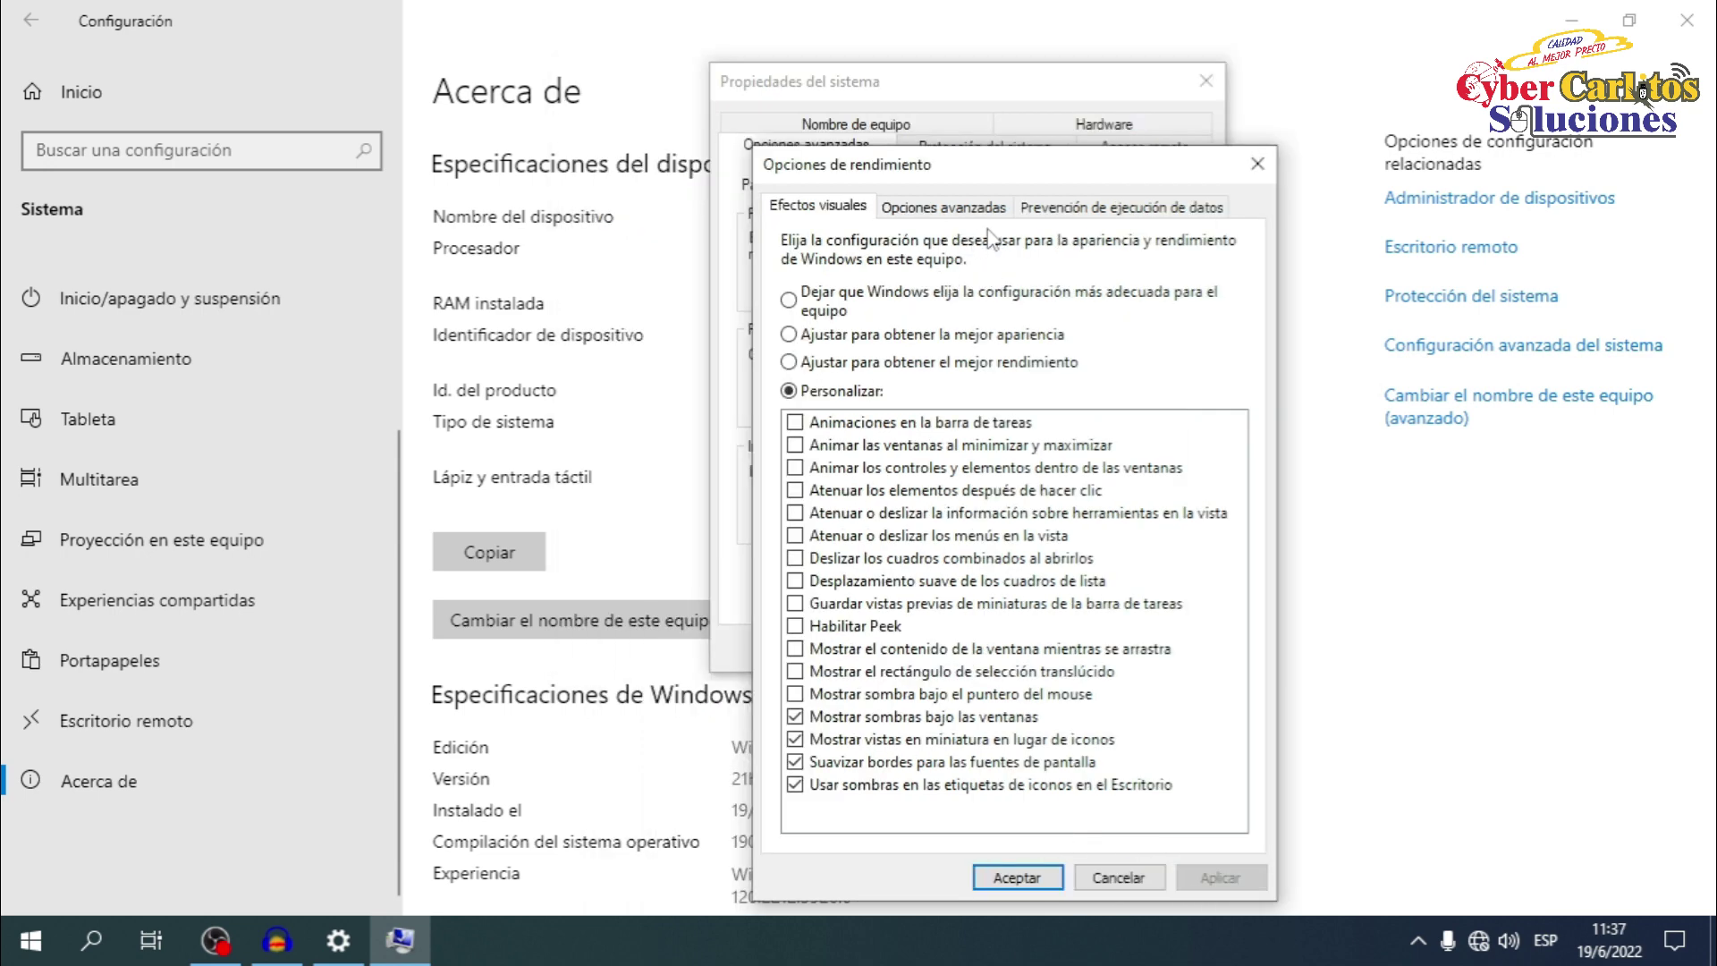
- Try switching drive C:'s virtual memory from automatic management to Tamaño personalizado, and cancel the change
{"action": "left_click", "coordinate": [955, 213]}
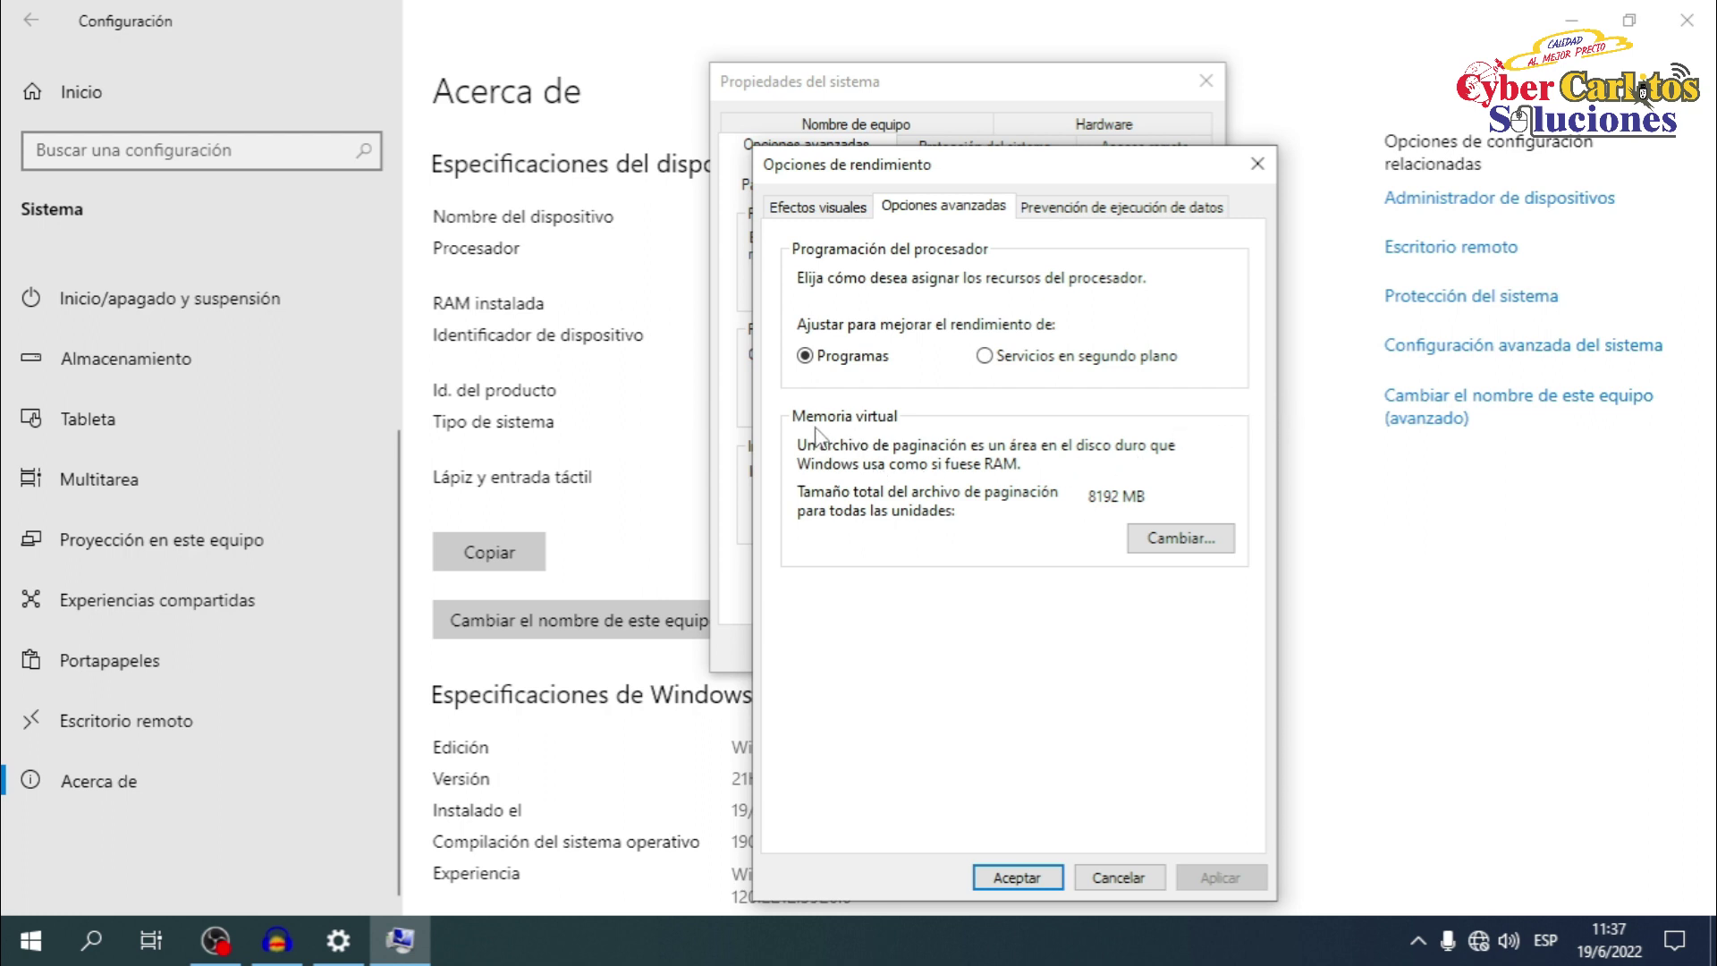
{"action": "left_click", "coordinate": [1179, 538]}
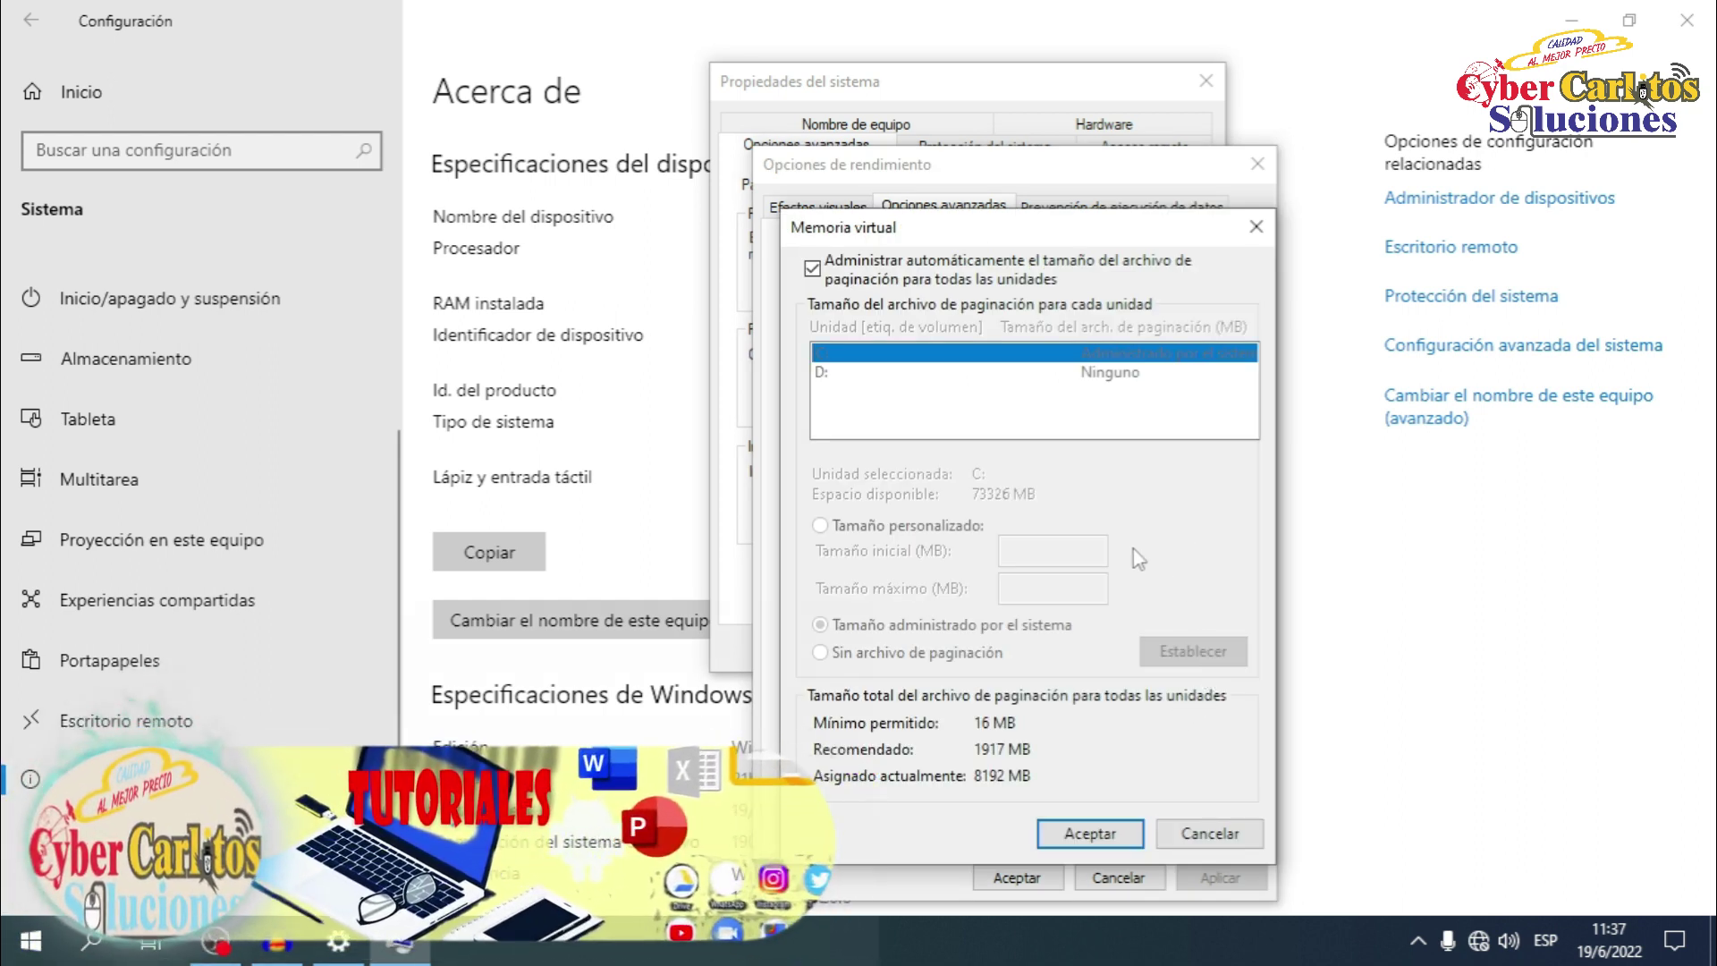
{"action": "left_click", "coordinate": [813, 269]}
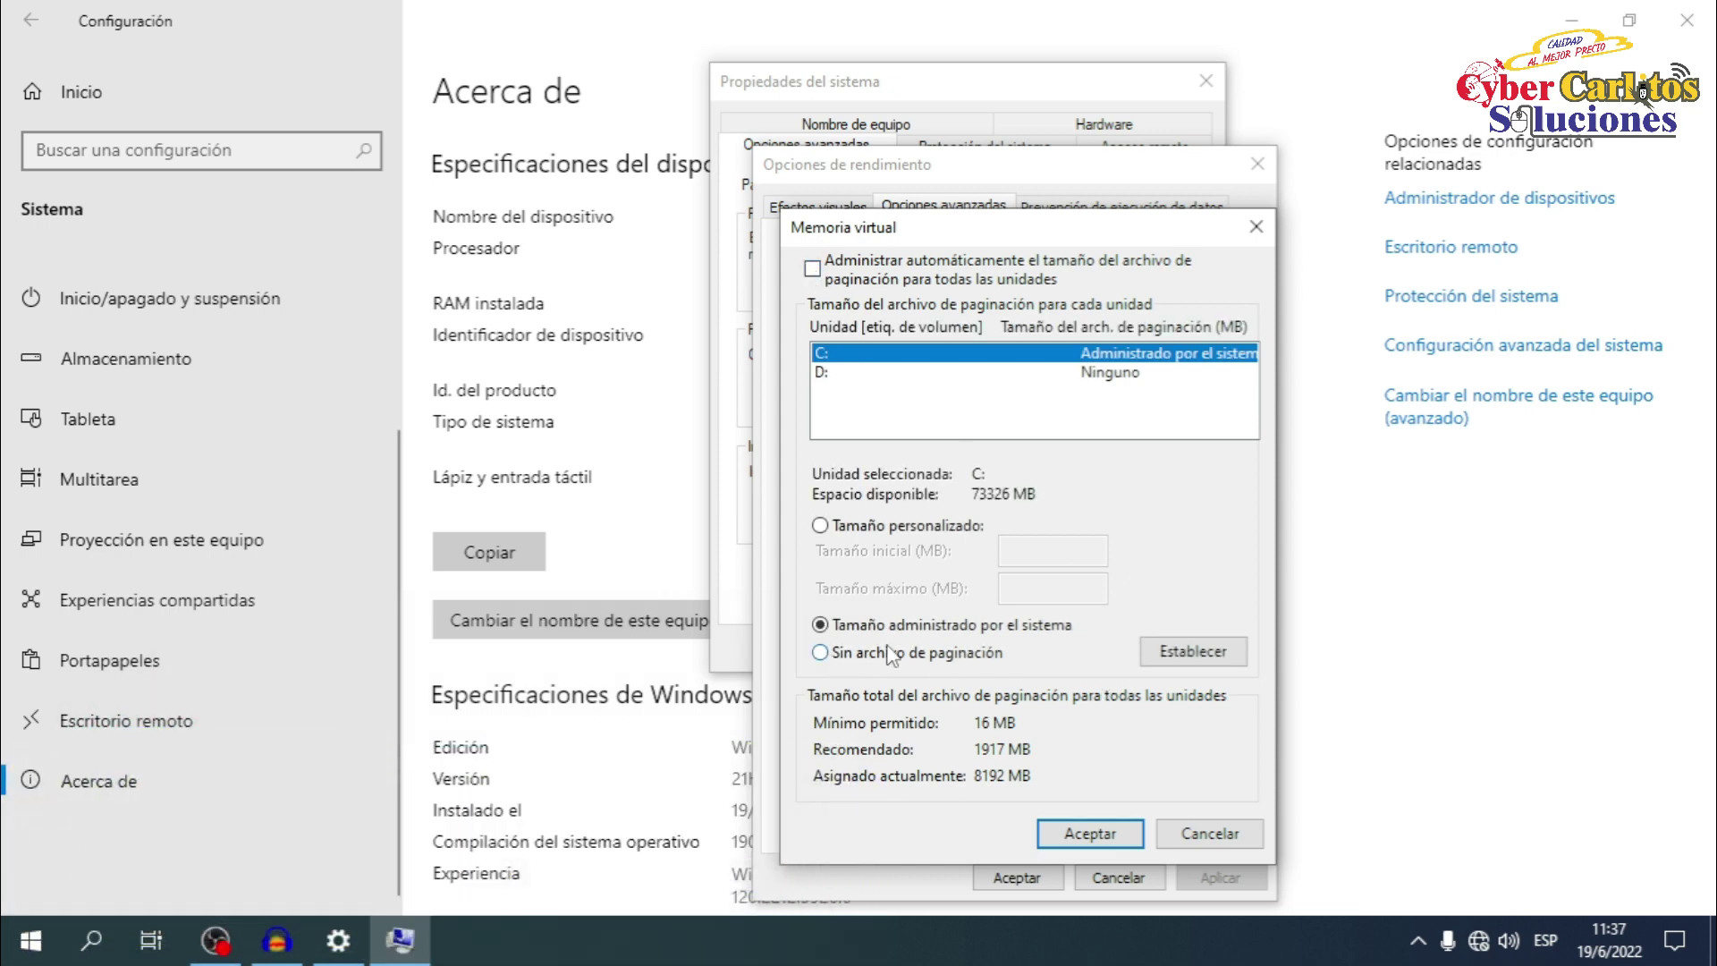
{"action": "left_click", "coordinate": [820, 526]}
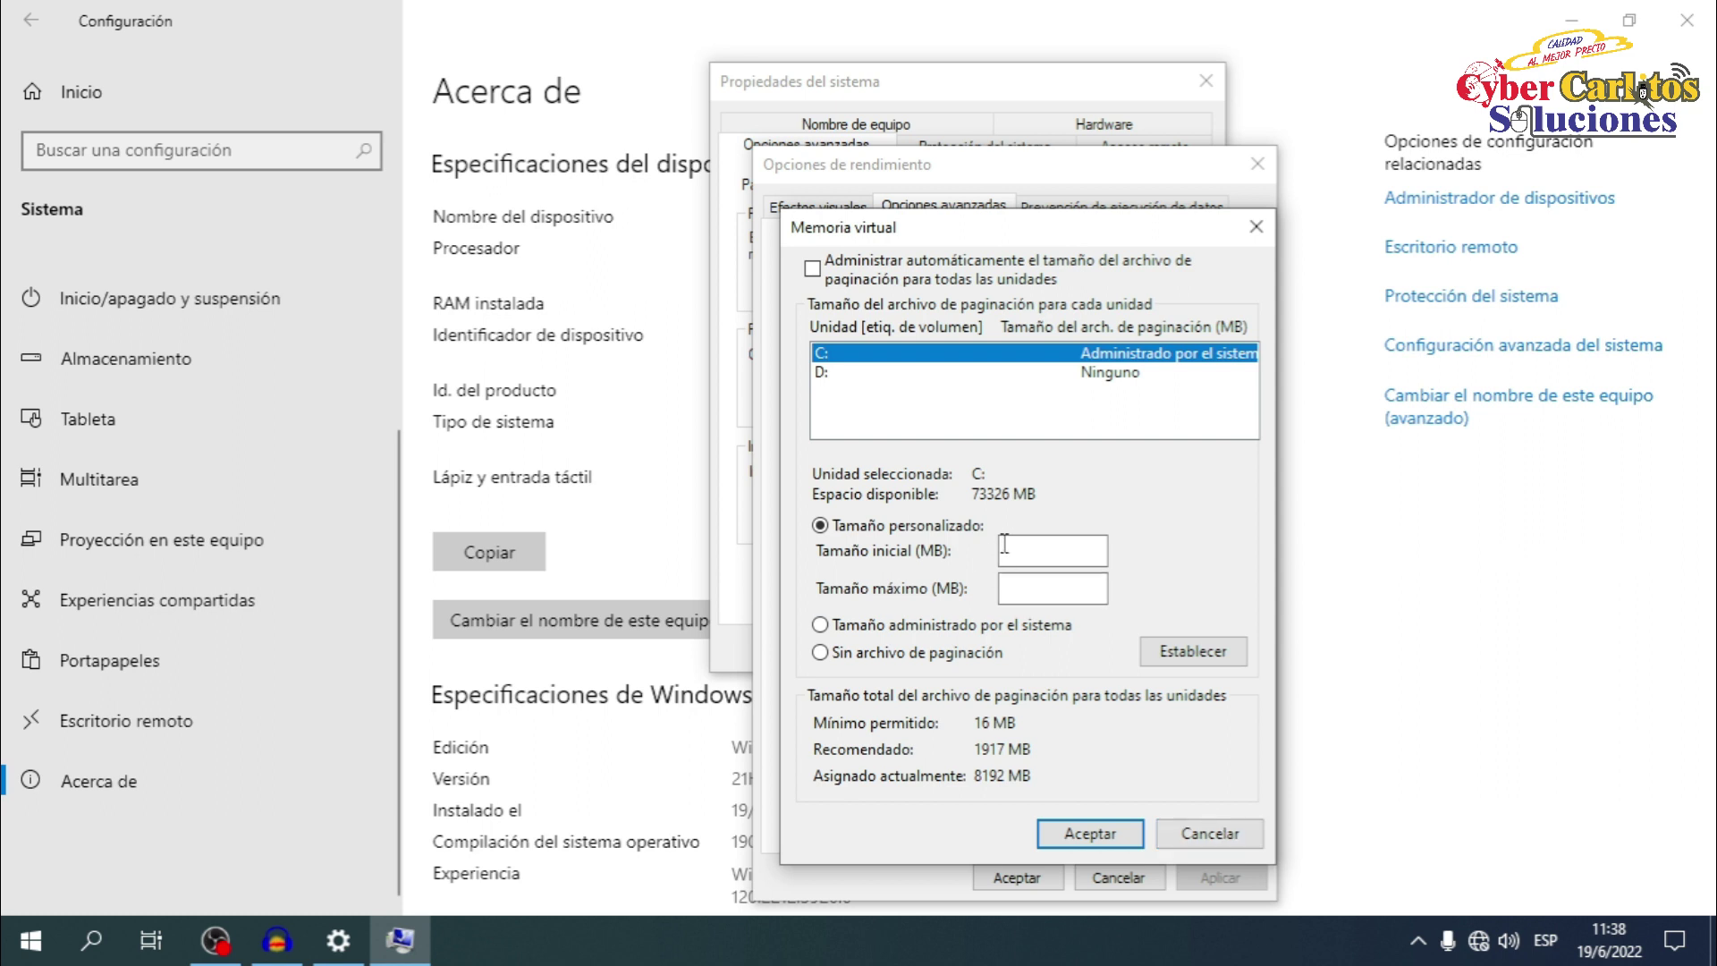
{"action": "left_click", "coordinate": [1038, 549]}
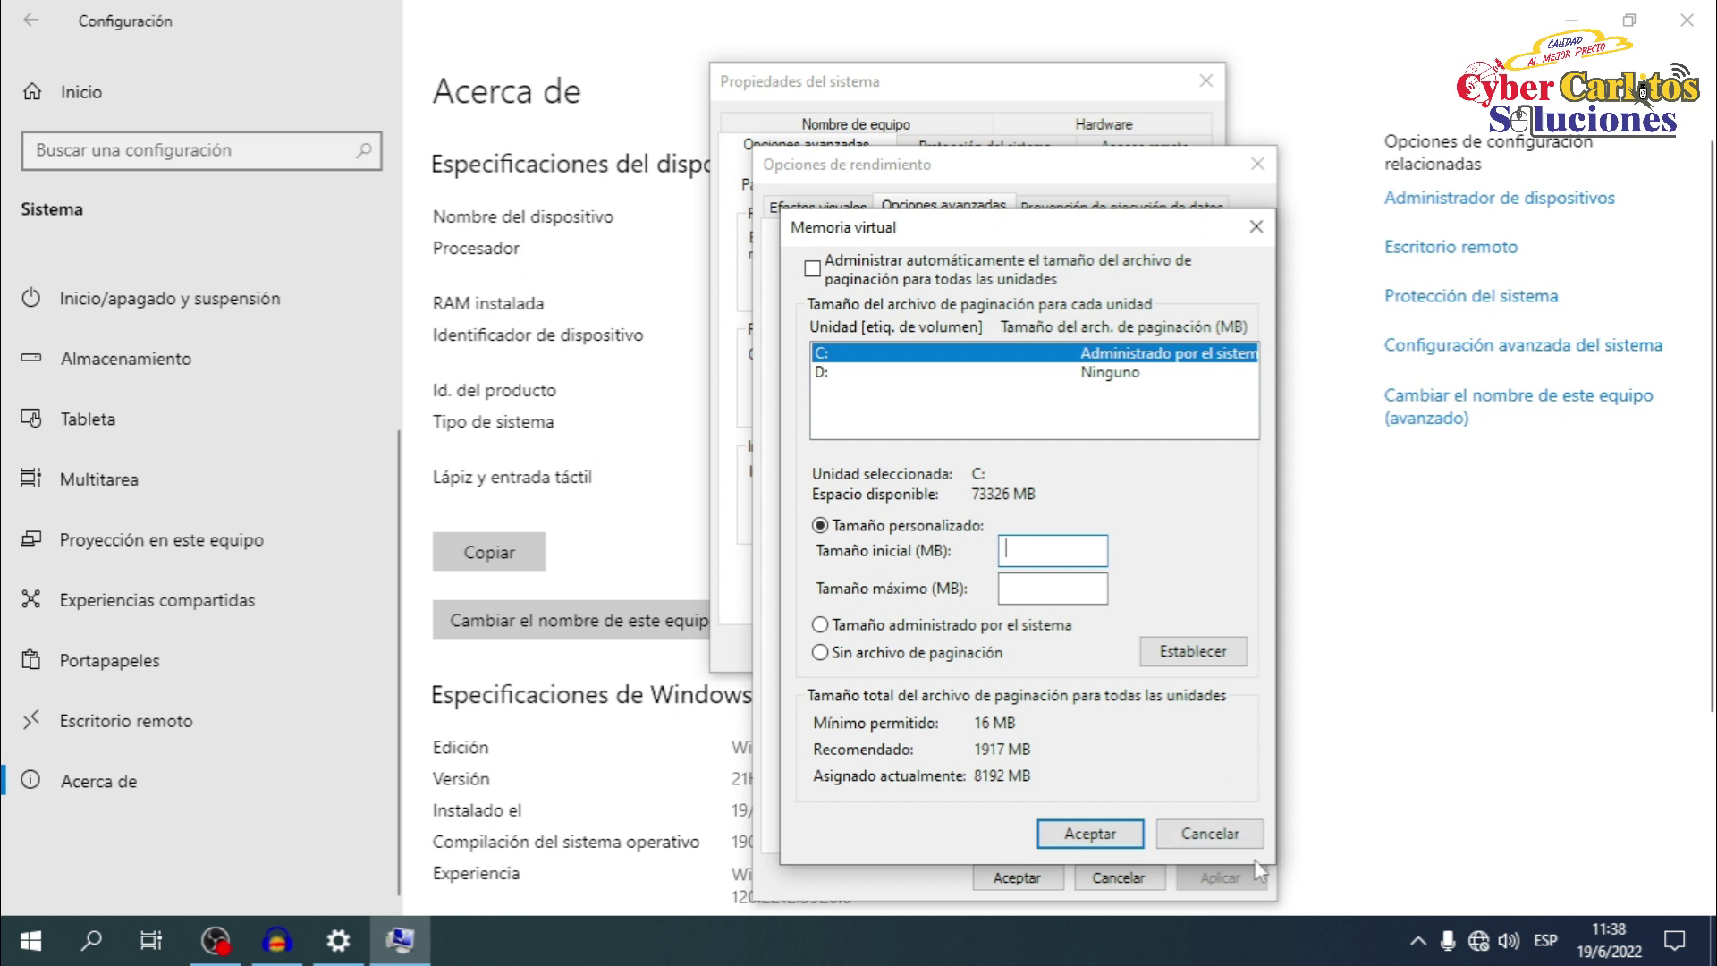
{"action": "left_click", "coordinate": [1219, 841]}
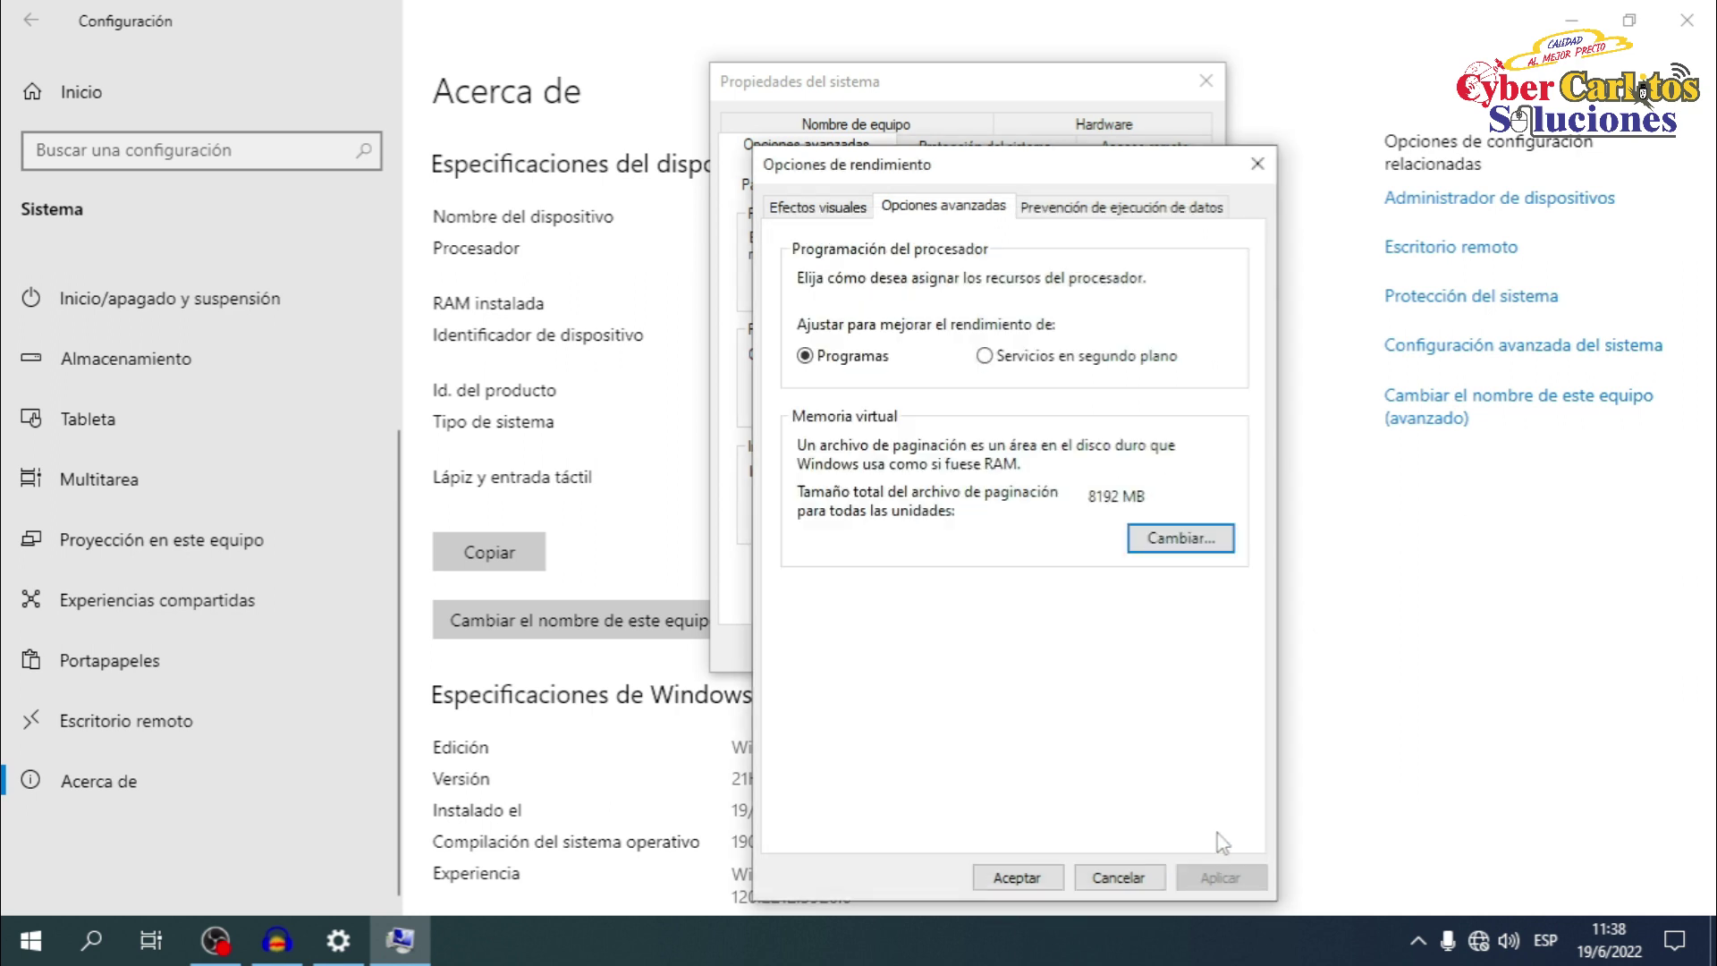
- Close the performance options, the system properties and the Configuración window
{"action": "left_click", "coordinate": [1129, 881]}
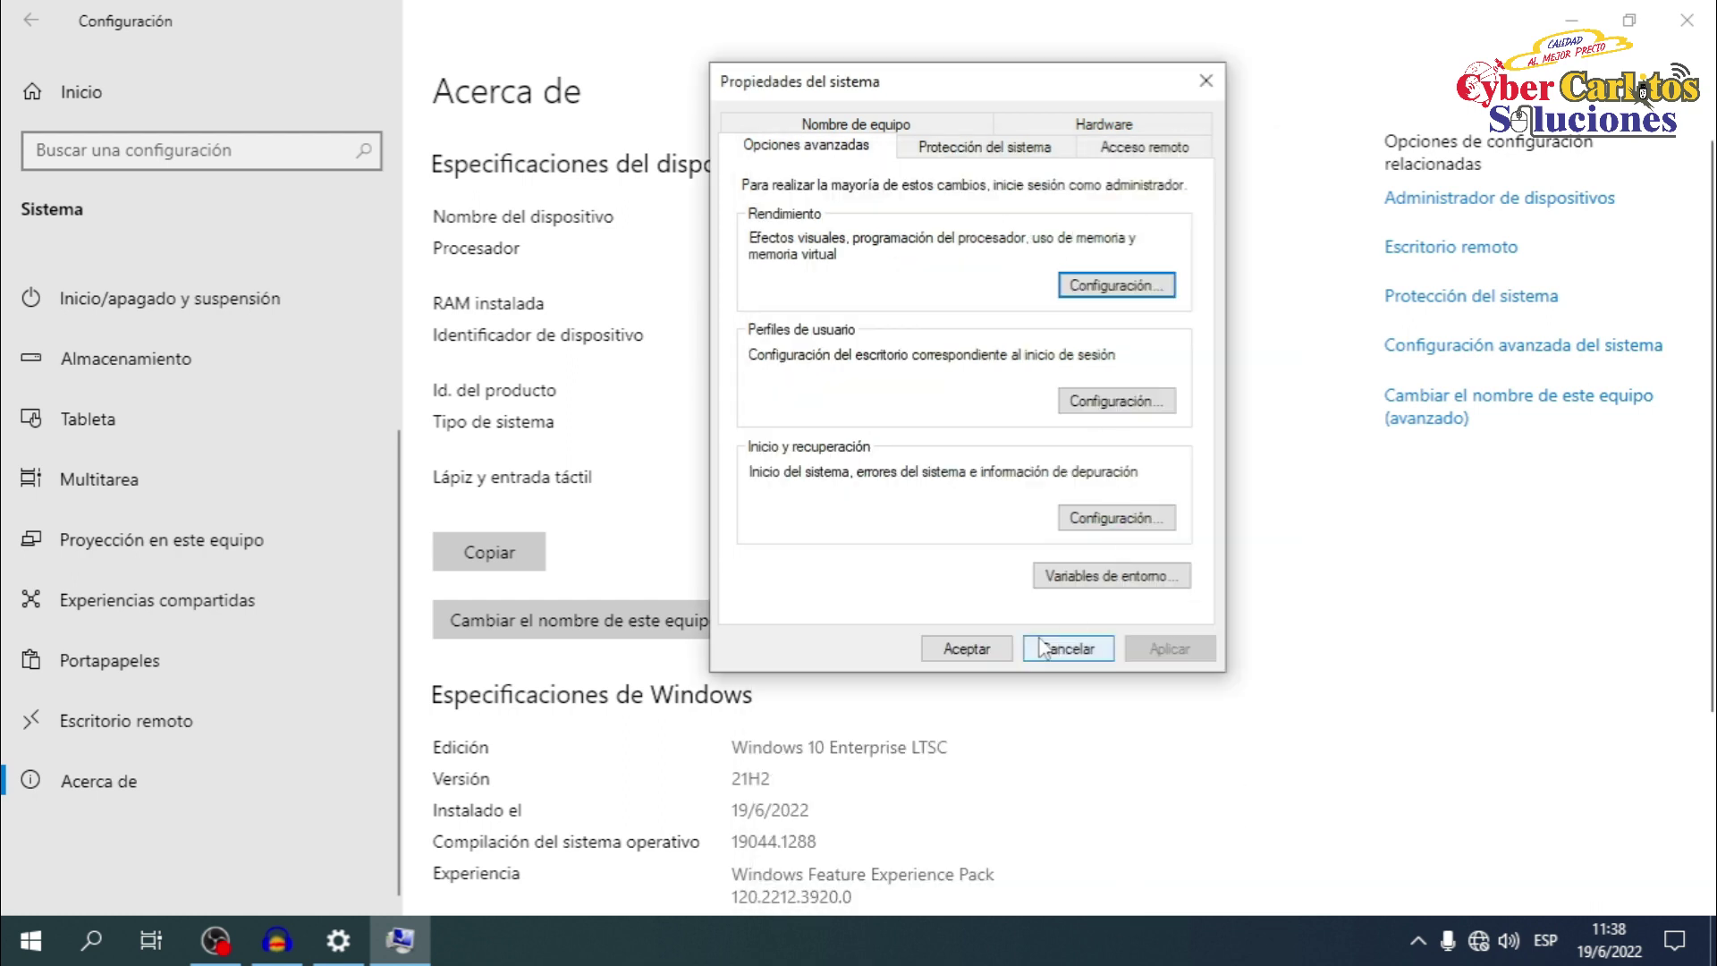
{"action": "left_click", "coordinate": [967, 648]}
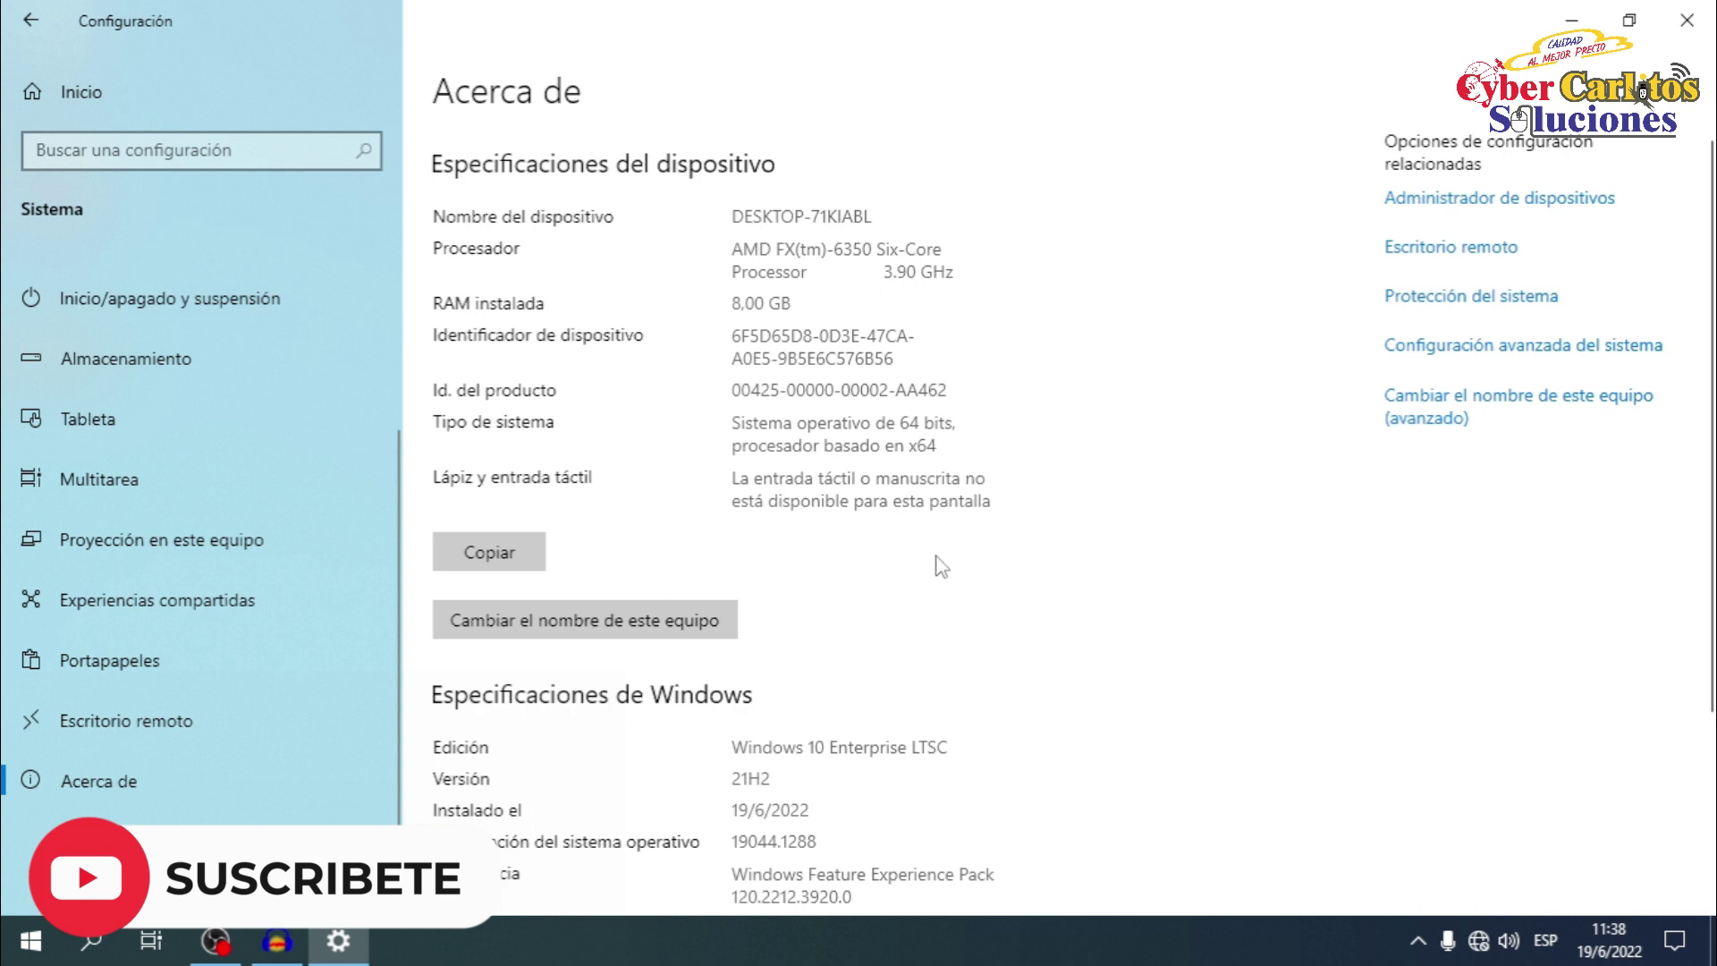
{"action": "left_click", "coordinate": [1691, 33]}
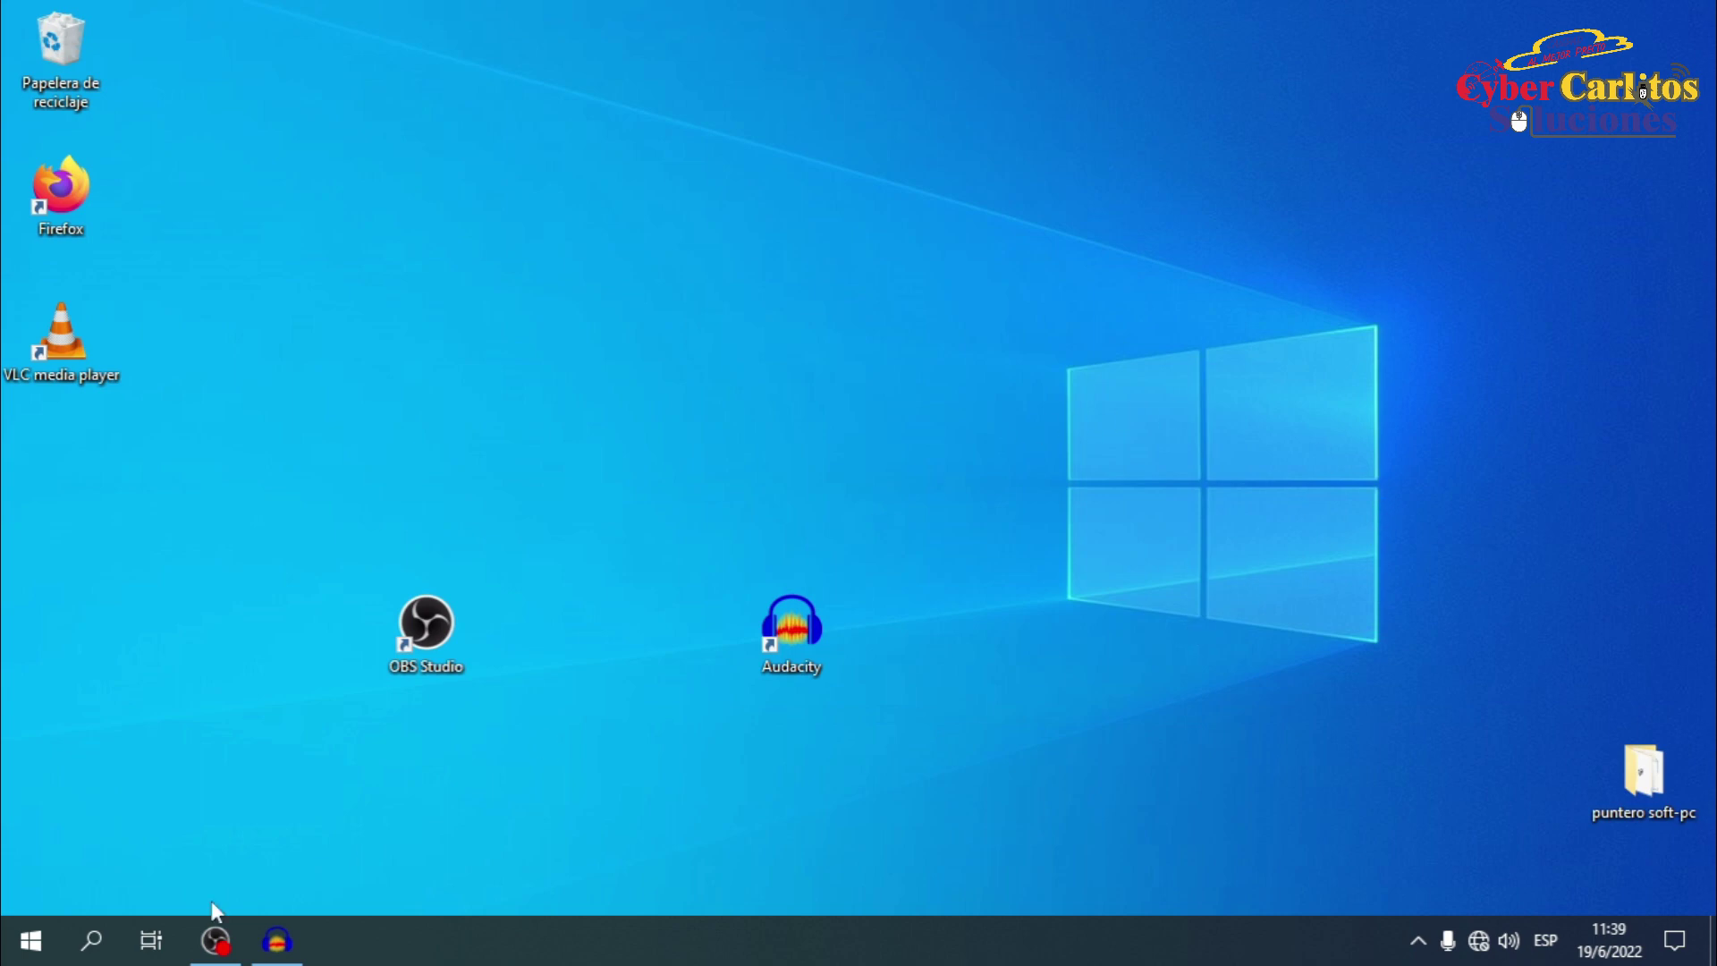
- Turn off Efectos de transparencia in the Colores settings of Personalización and close Configuración
{"action": "left_click", "coordinate": [96, 939]}
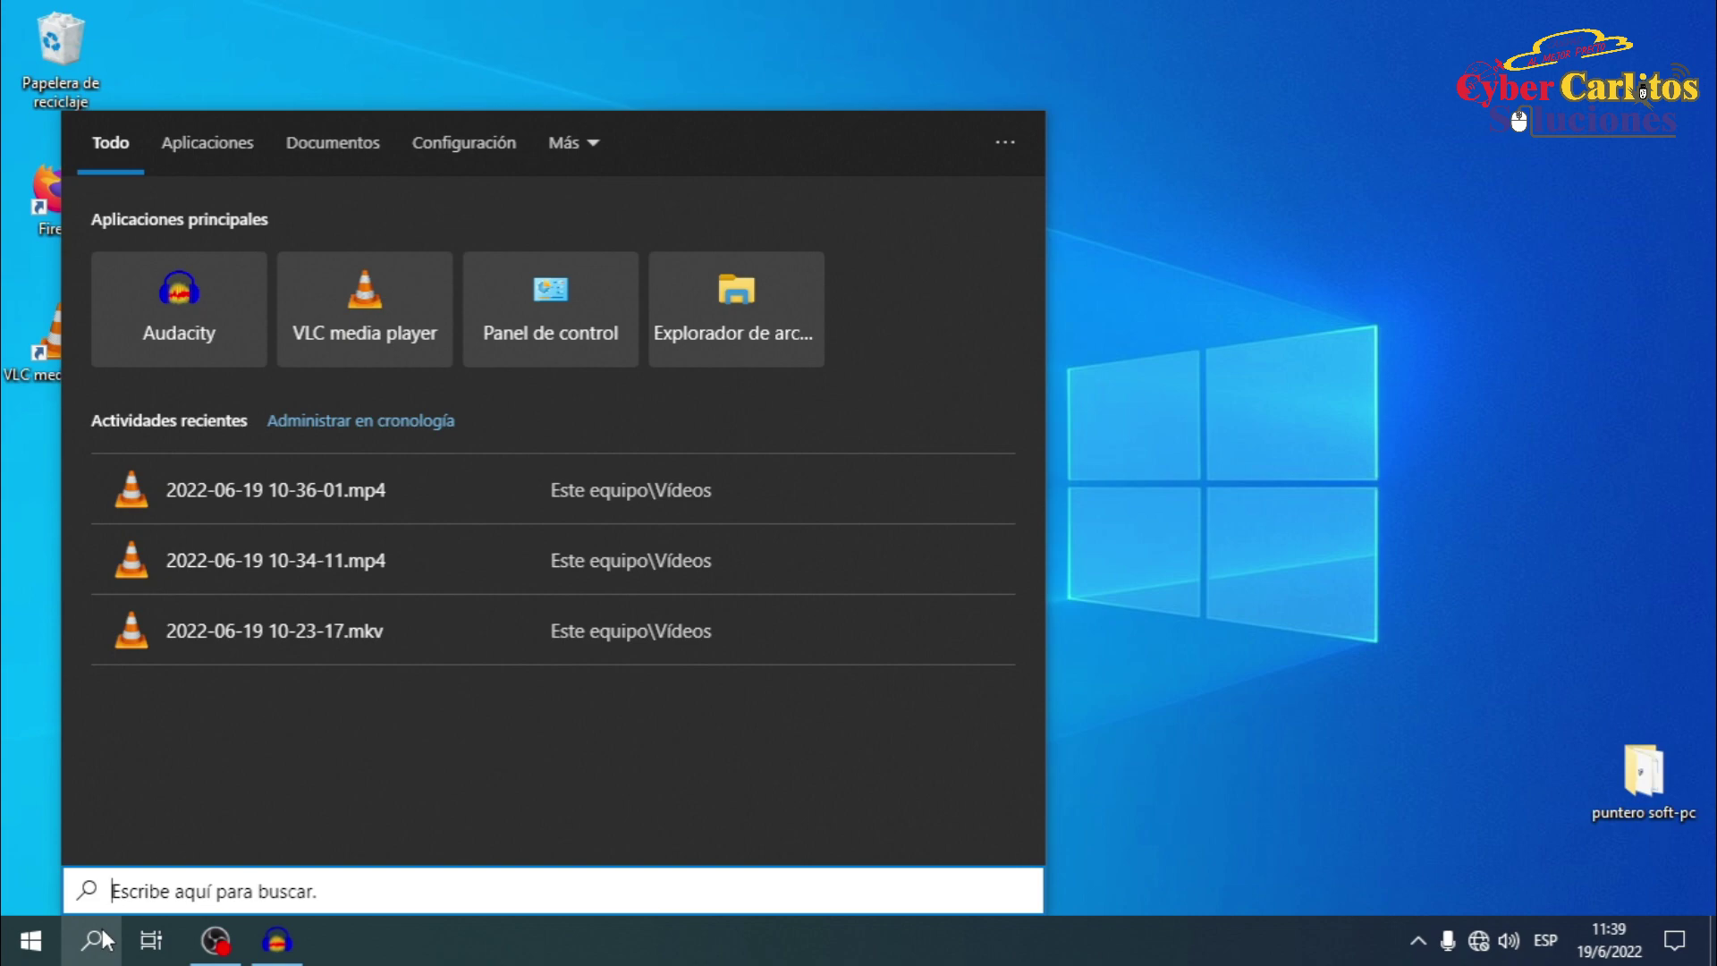
{"action": "type", "text": "conf"}
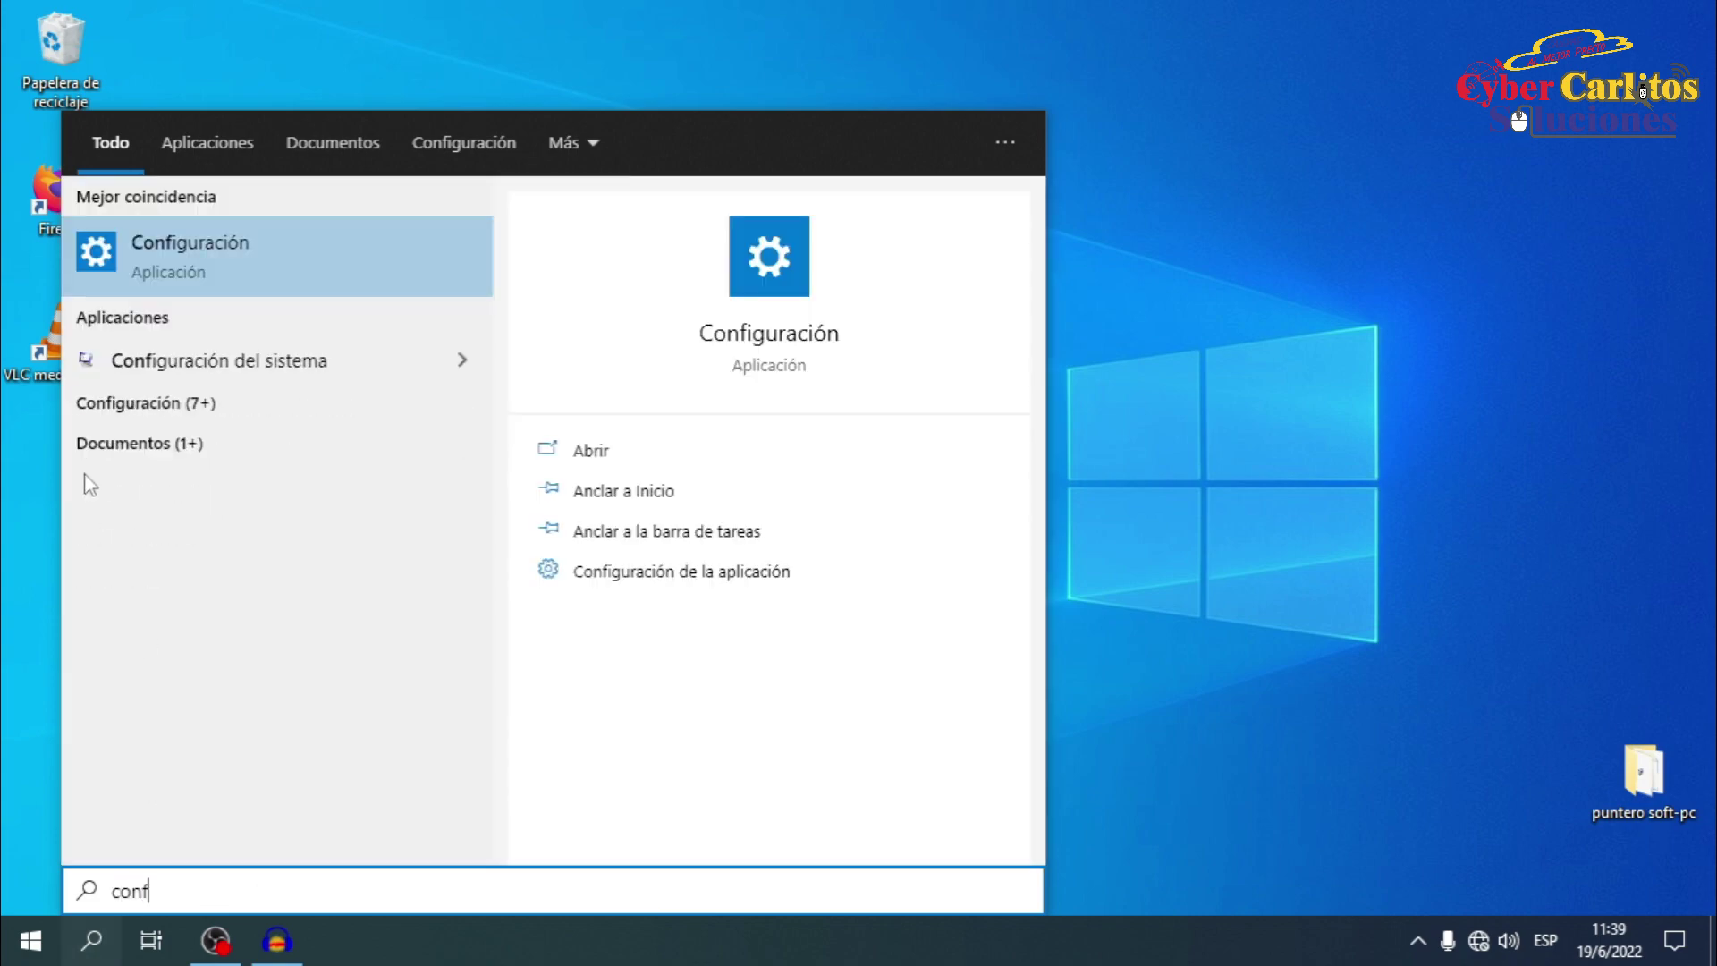
{"action": "left_click", "coordinate": [185, 250]}
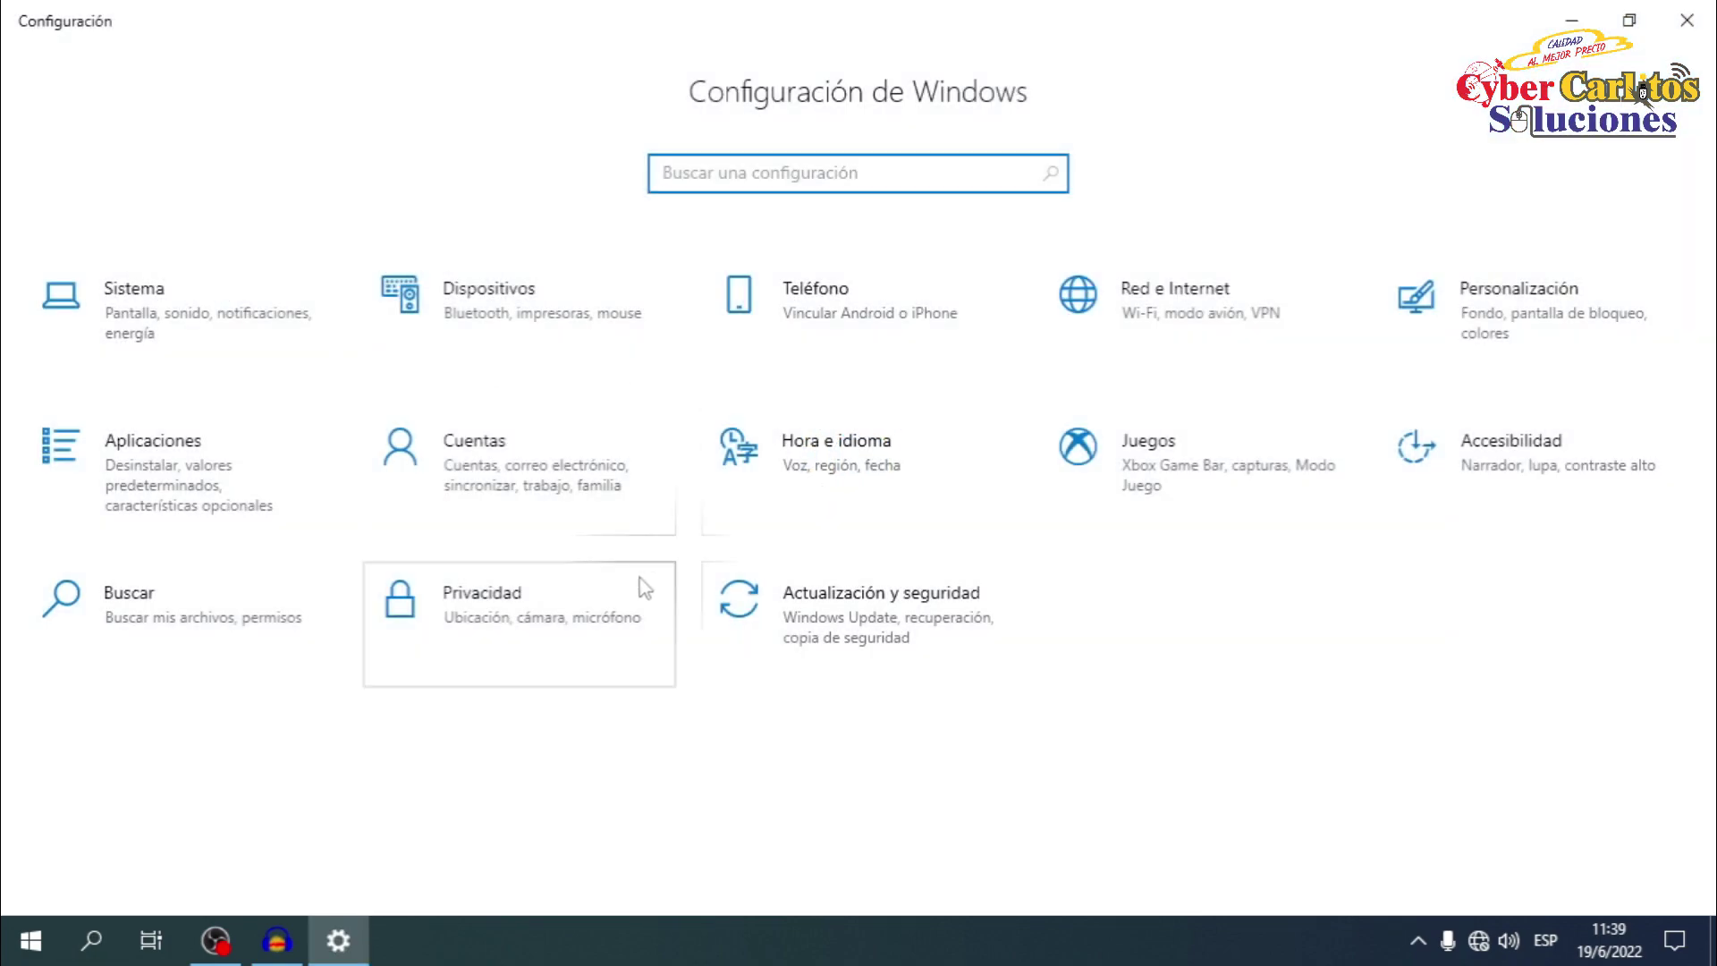
{"action": "left_click", "coordinate": [1511, 335]}
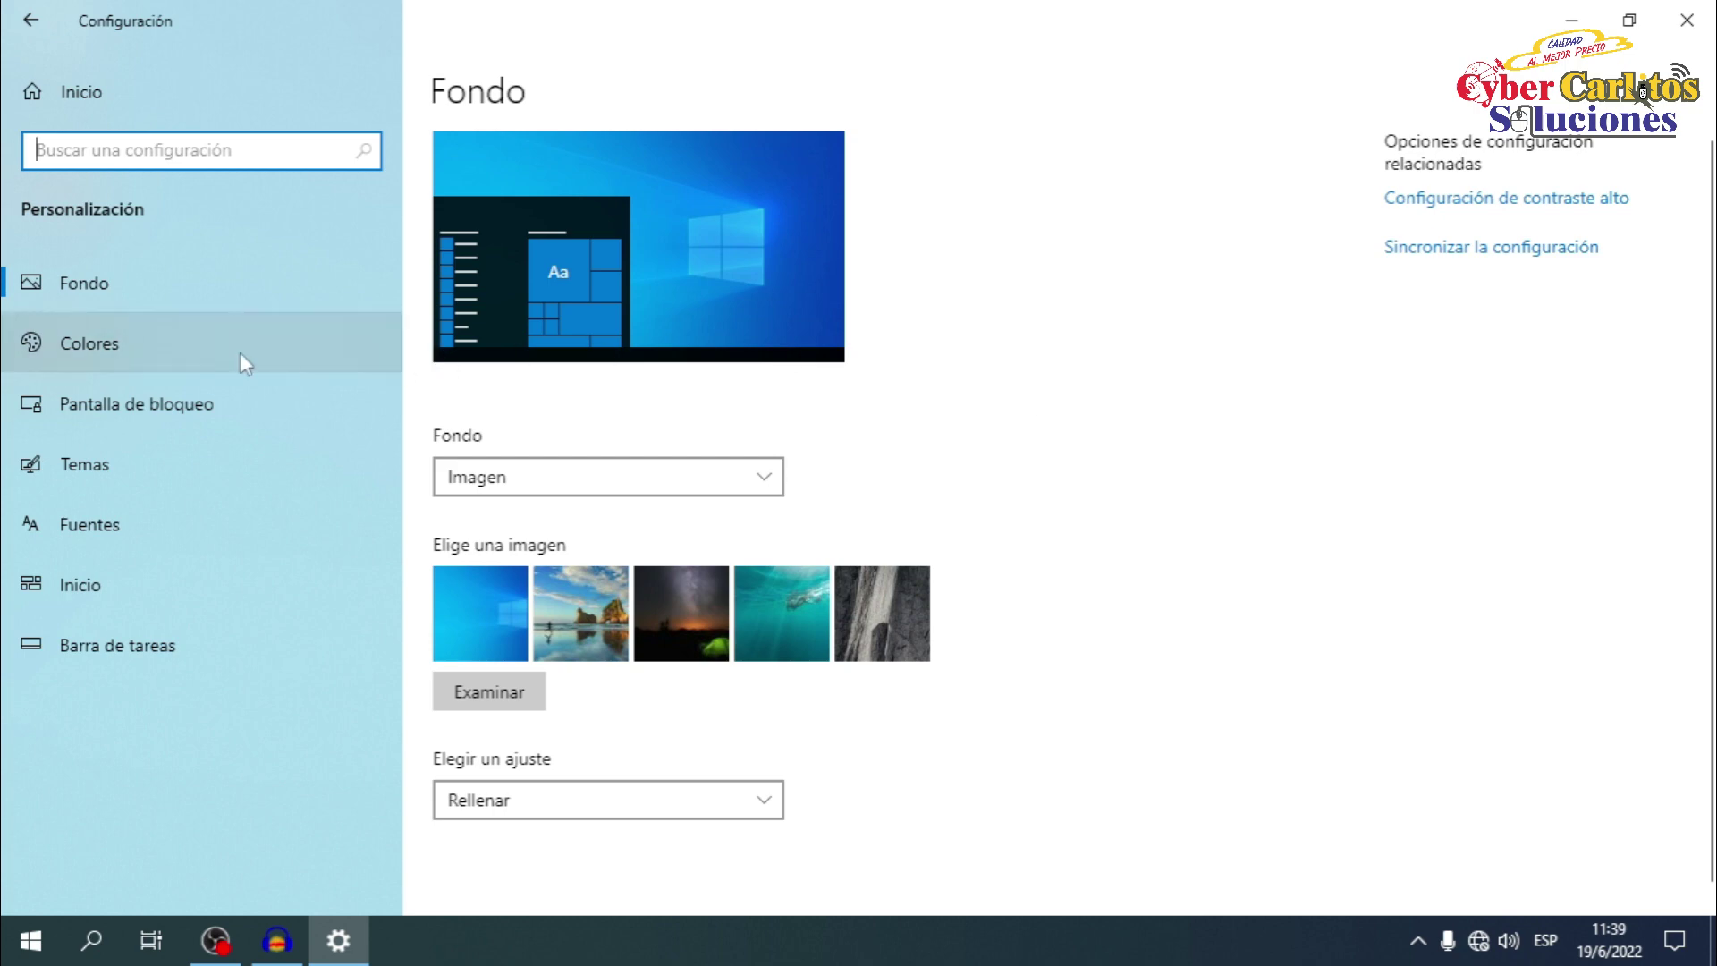
{"action": "left_click", "coordinate": [94, 341]}
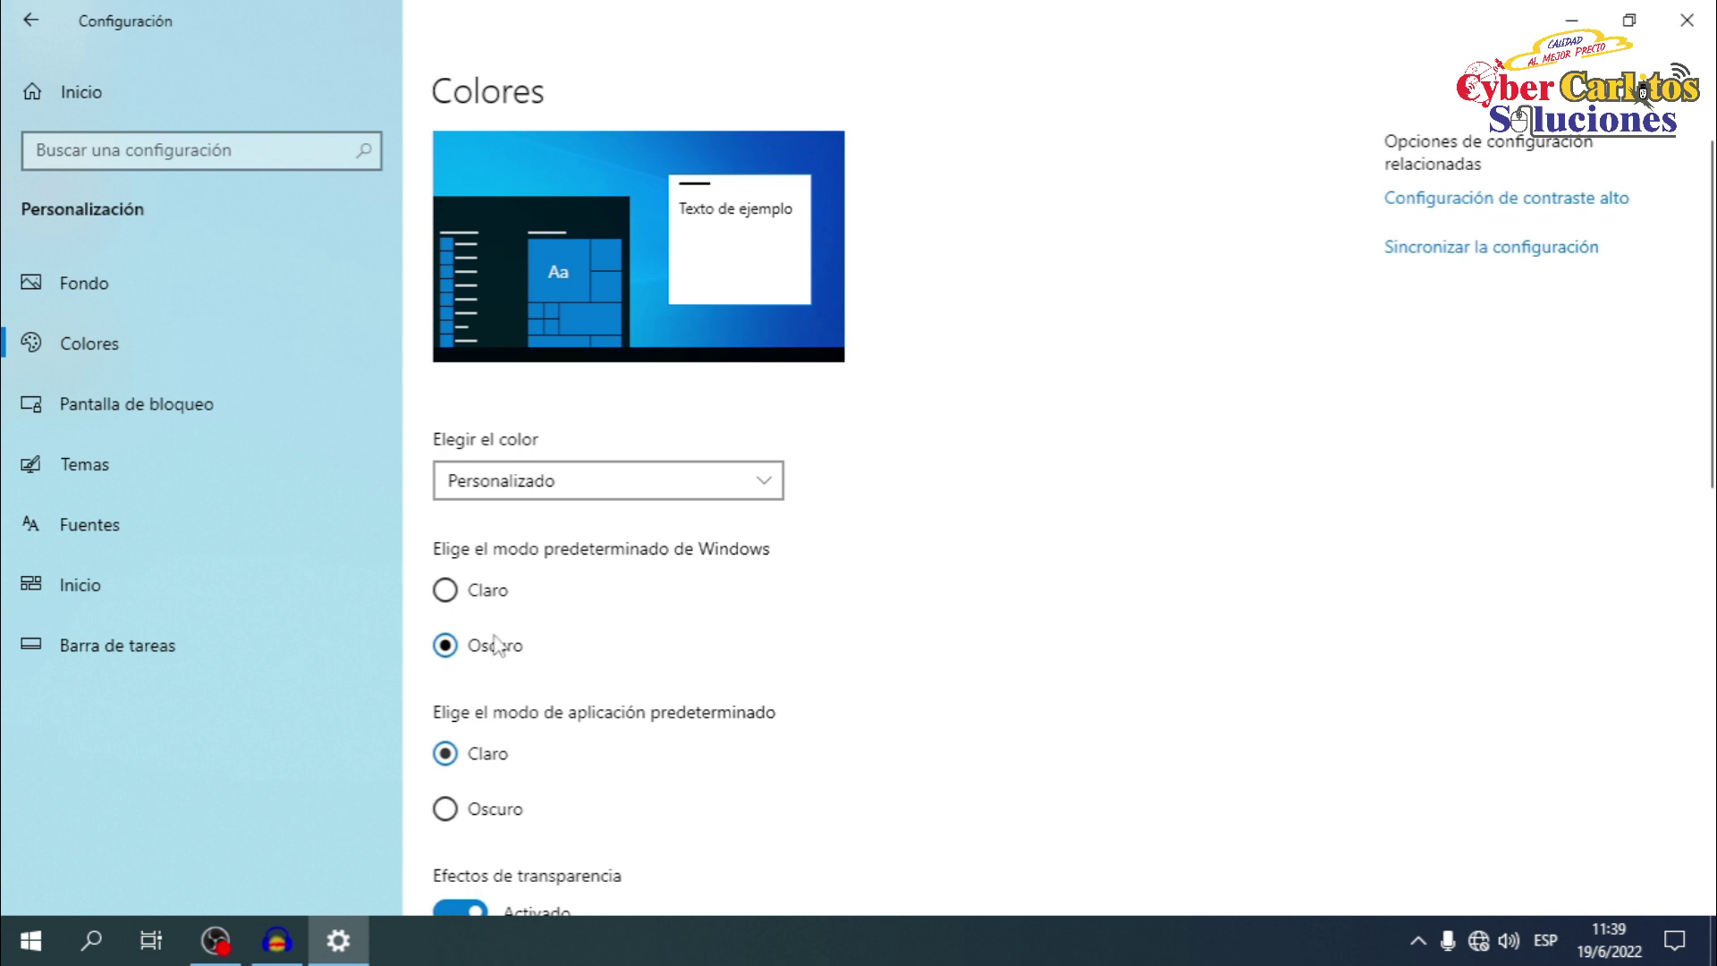
{"action": "scroll", "coordinate": [886, 738], "scroll_direction": "down", "scroll_amount": 3}
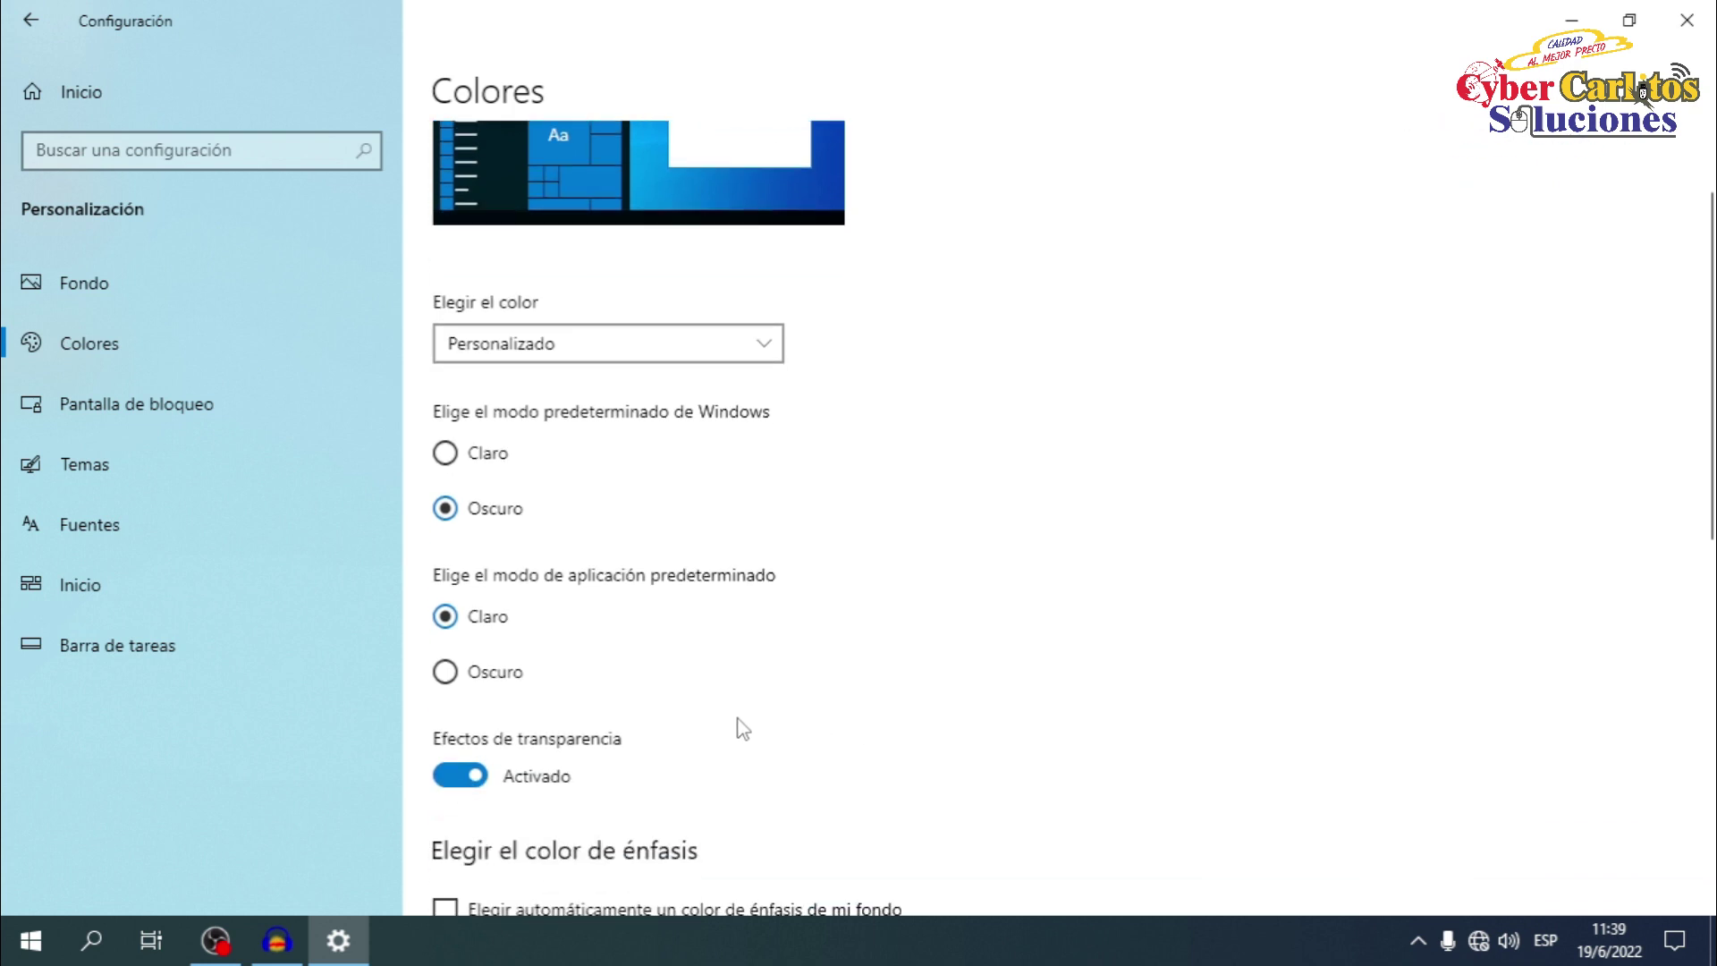
{"action": "left_click", "coordinate": [453, 778]}
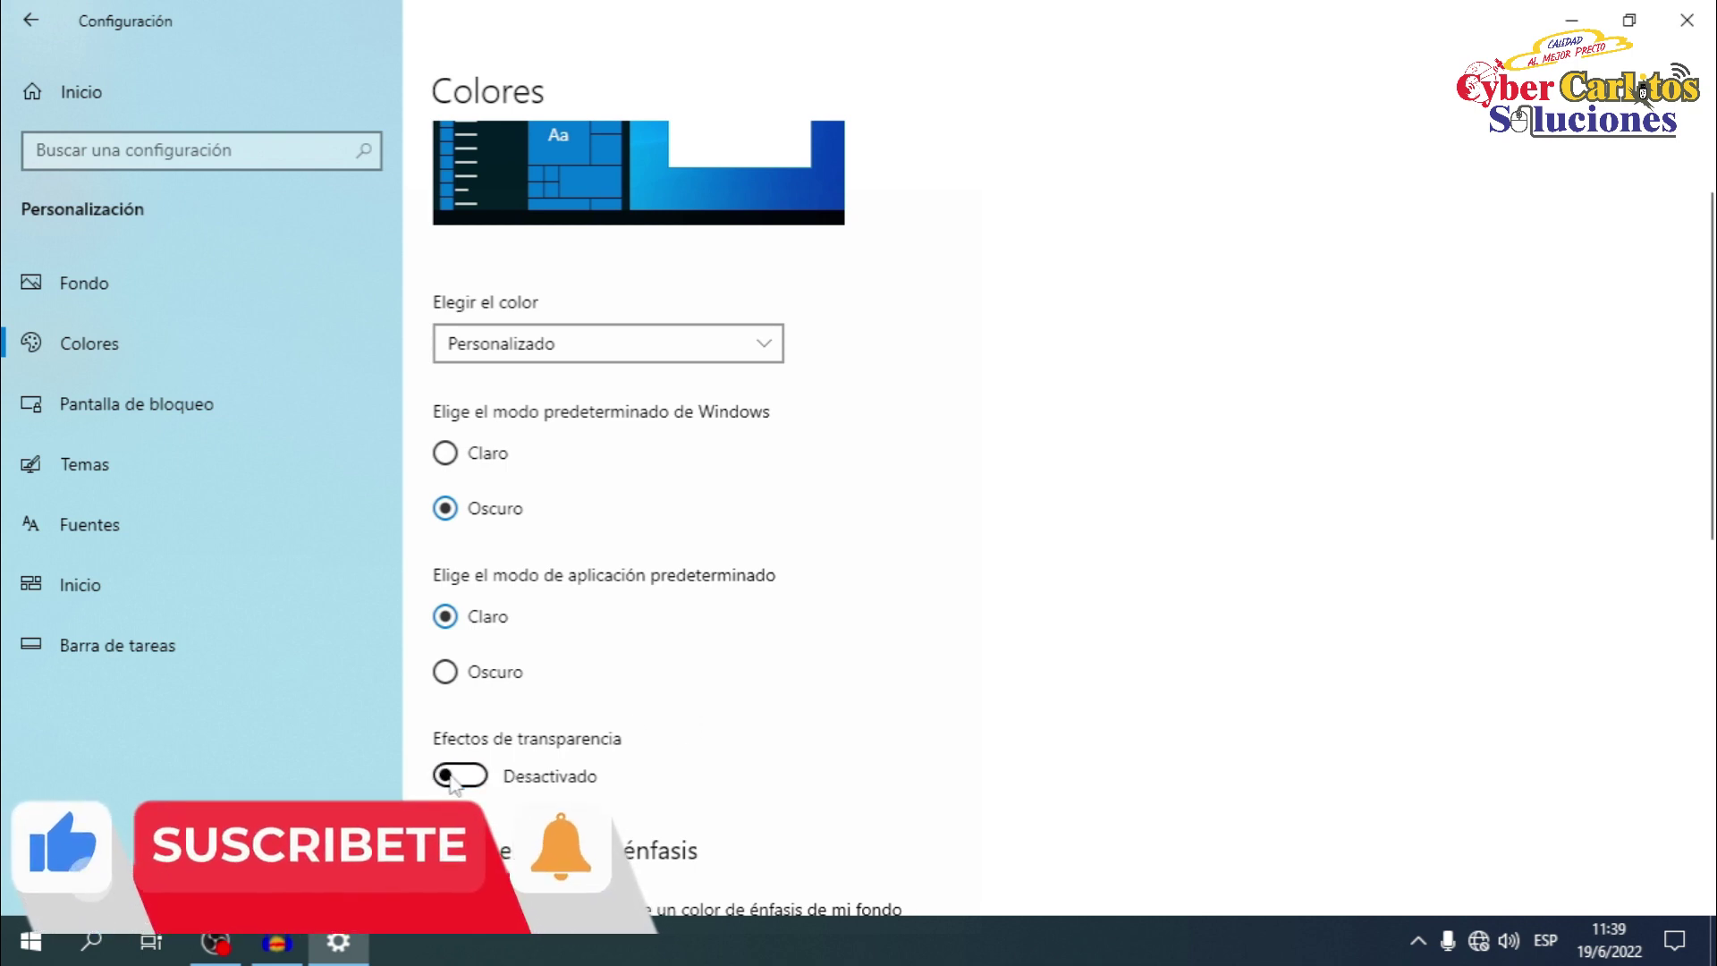
{"action": "mouse_move", "coordinate": [1715, 344]}
{"action": "left_mouse_down"}
{"action": "mouse_move", "coordinate": [1715, 291]}
{"action": "mouse_move", "coordinate": [1715, 412]}
{"action": "mouse_move", "coordinate": [1715, 353]}
{"action": "left_mouse_up"}
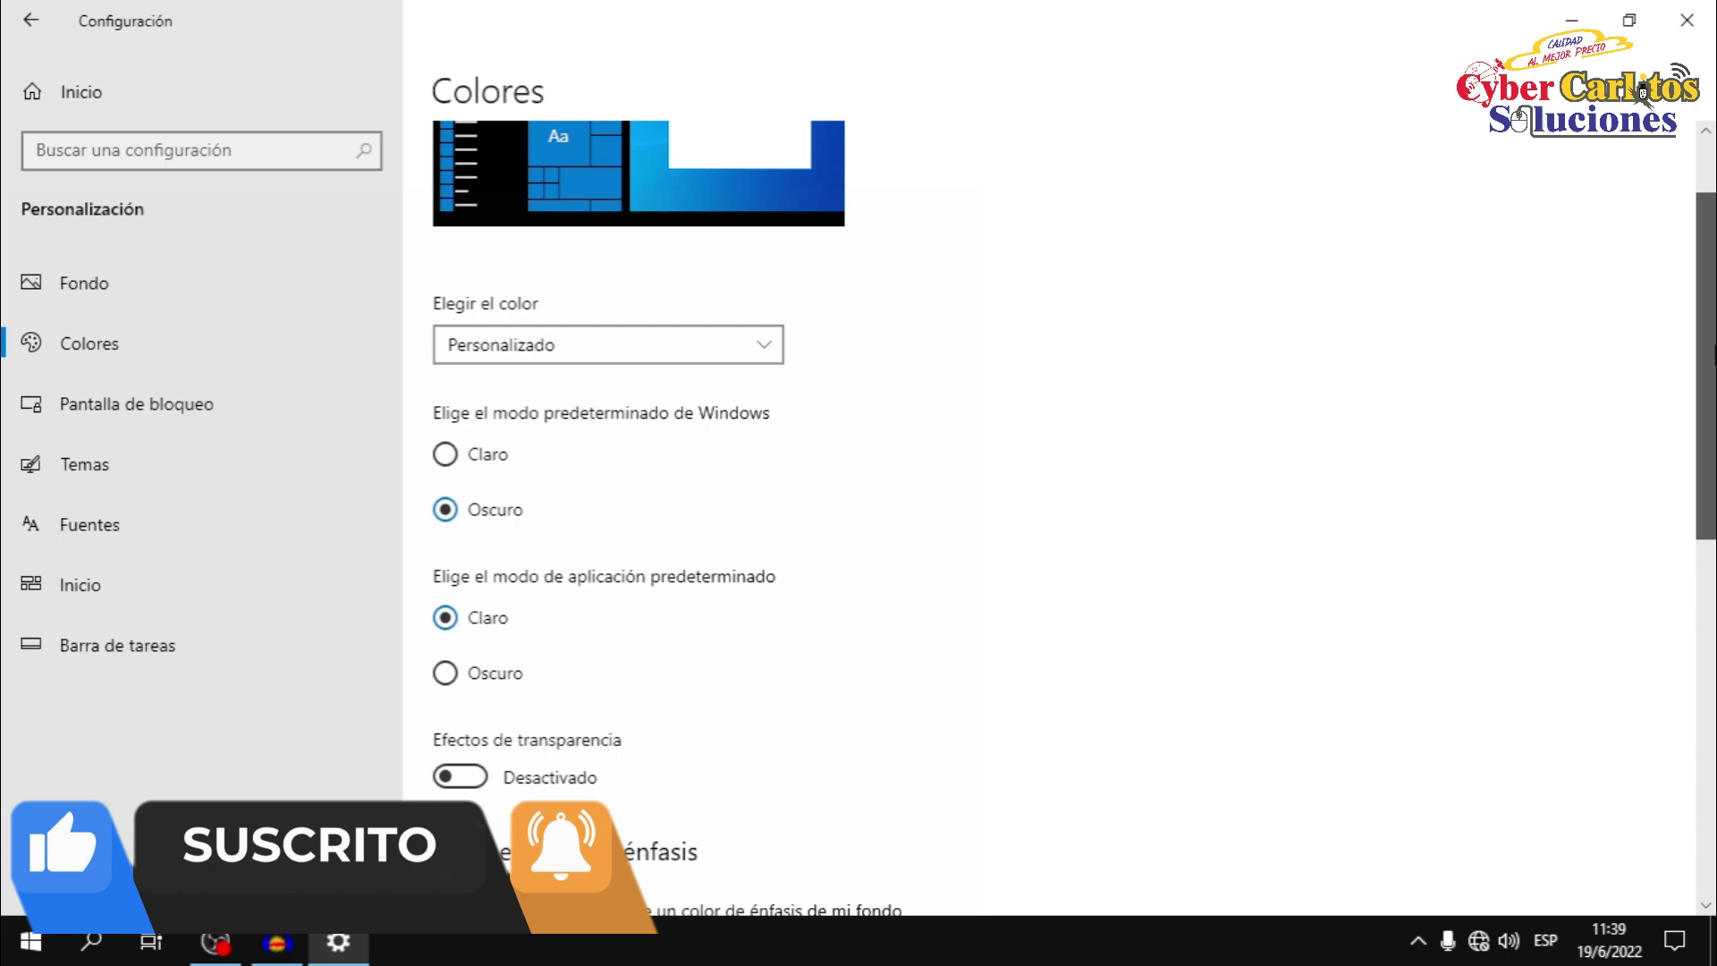
{"action": "left_click", "coordinate": [1699, 15]}
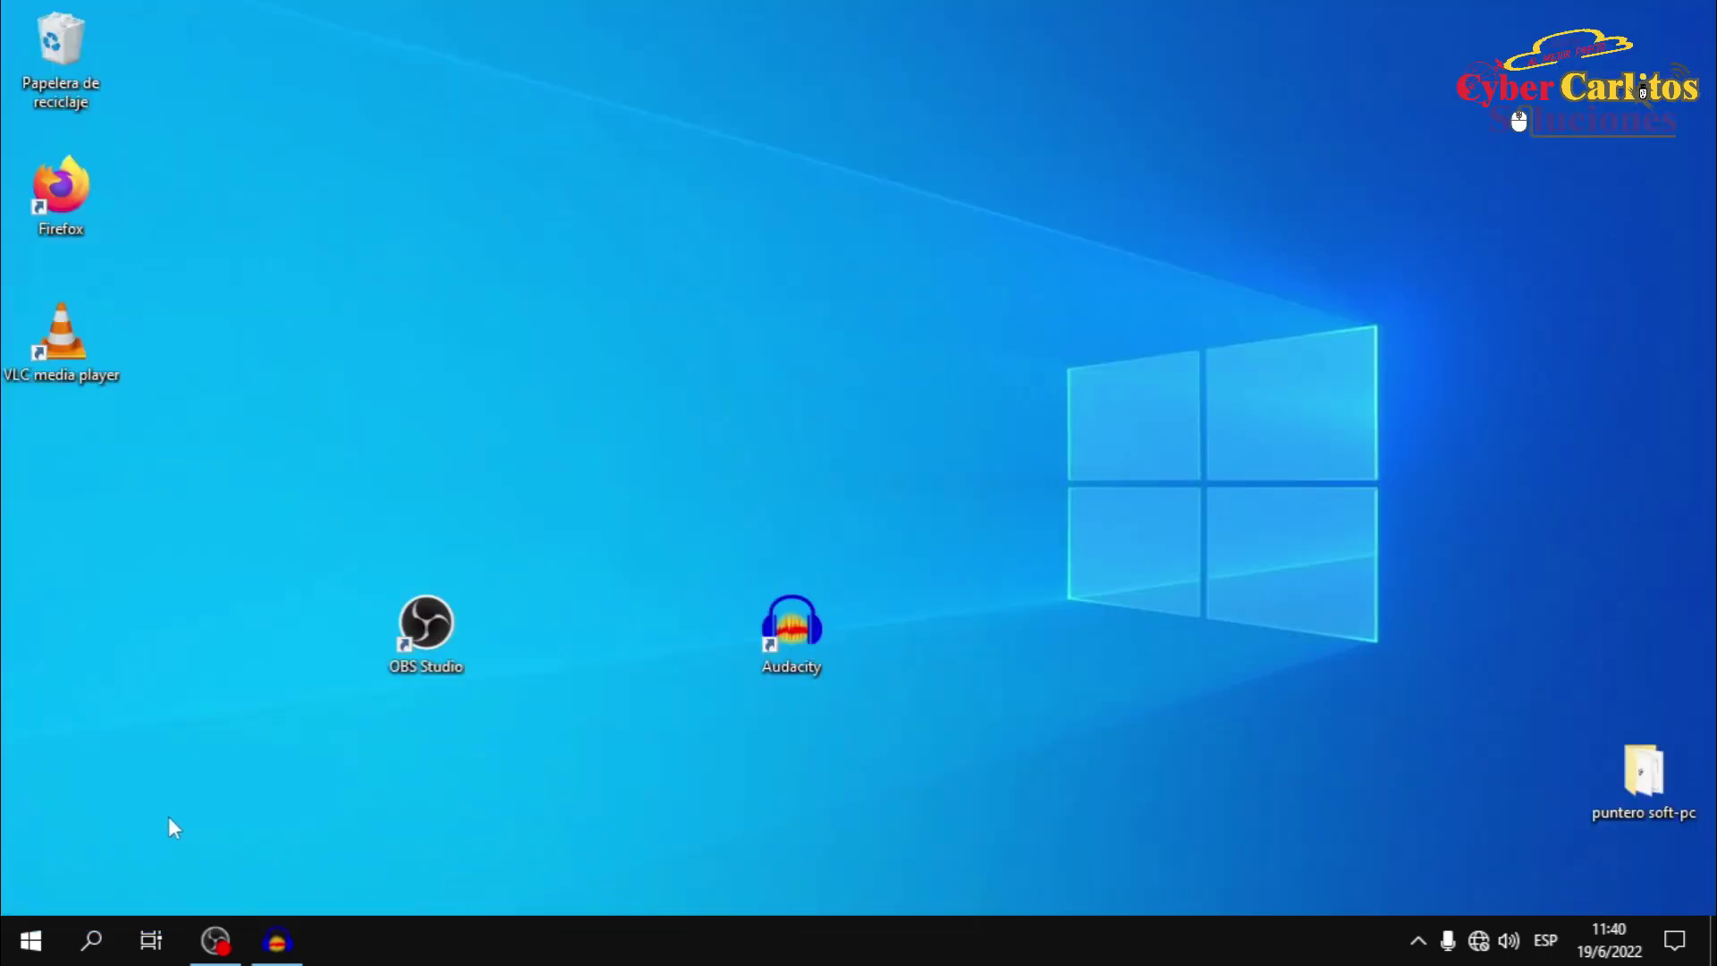
- Search Windows for msconfig and open Configuración del sistema
{"action": "left_click", "coordinate": [92, 941]}
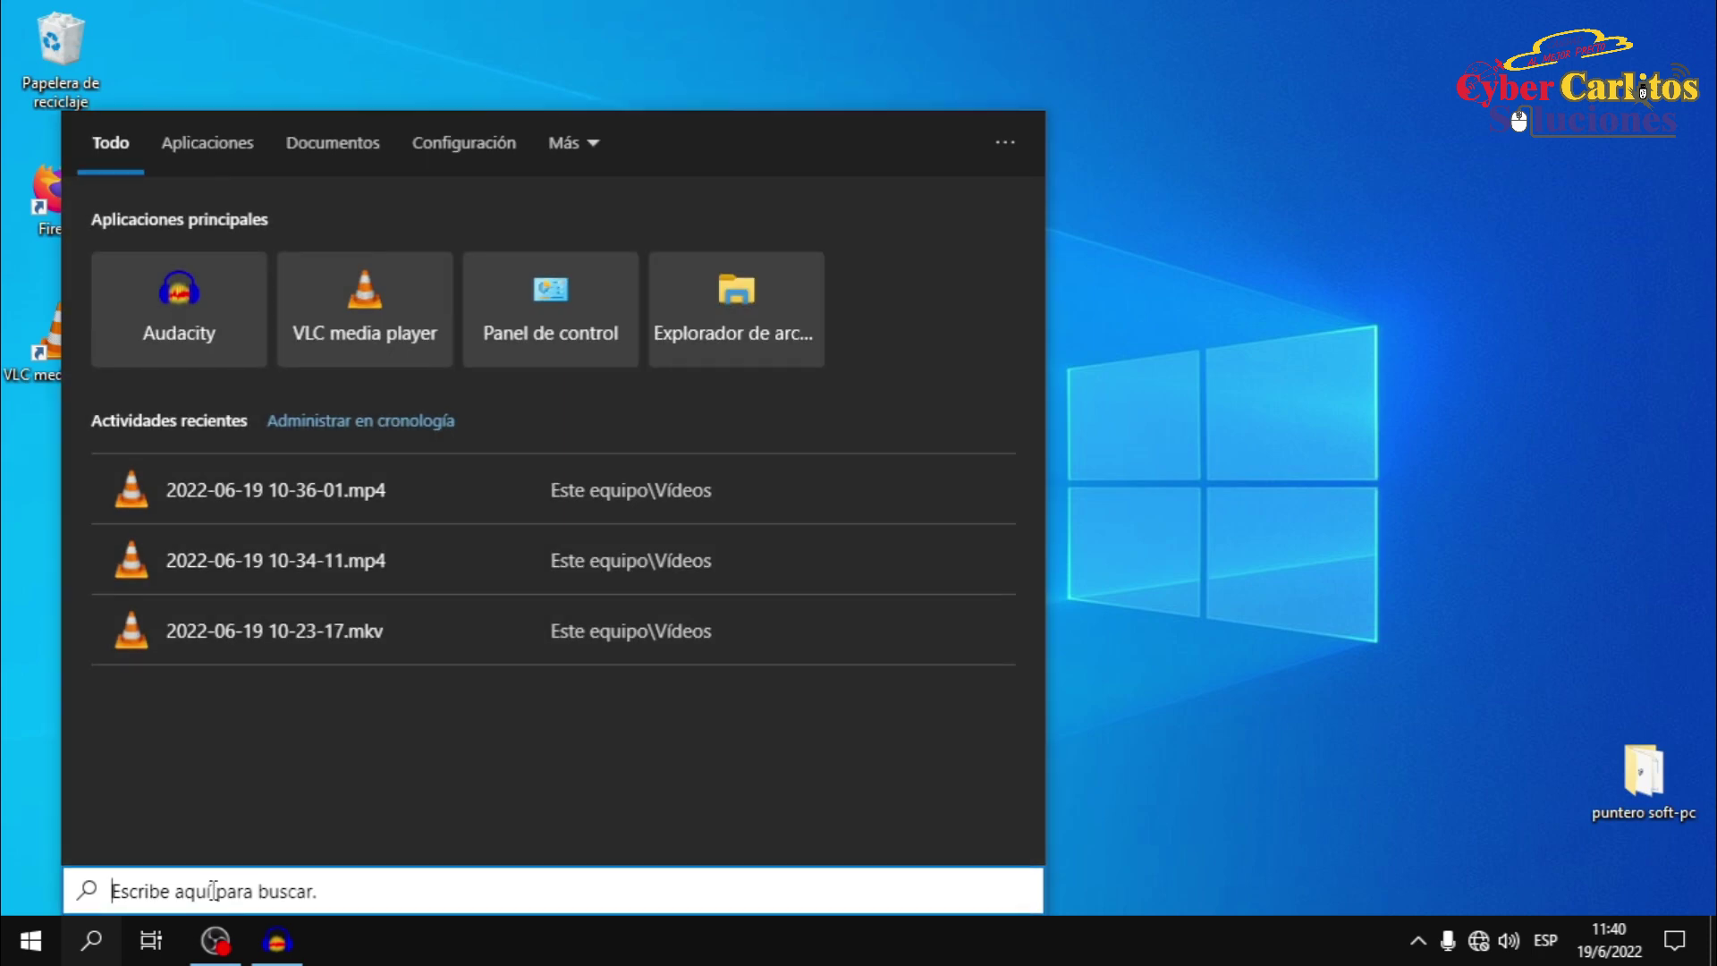
{"action": "type", "text": "ms"}
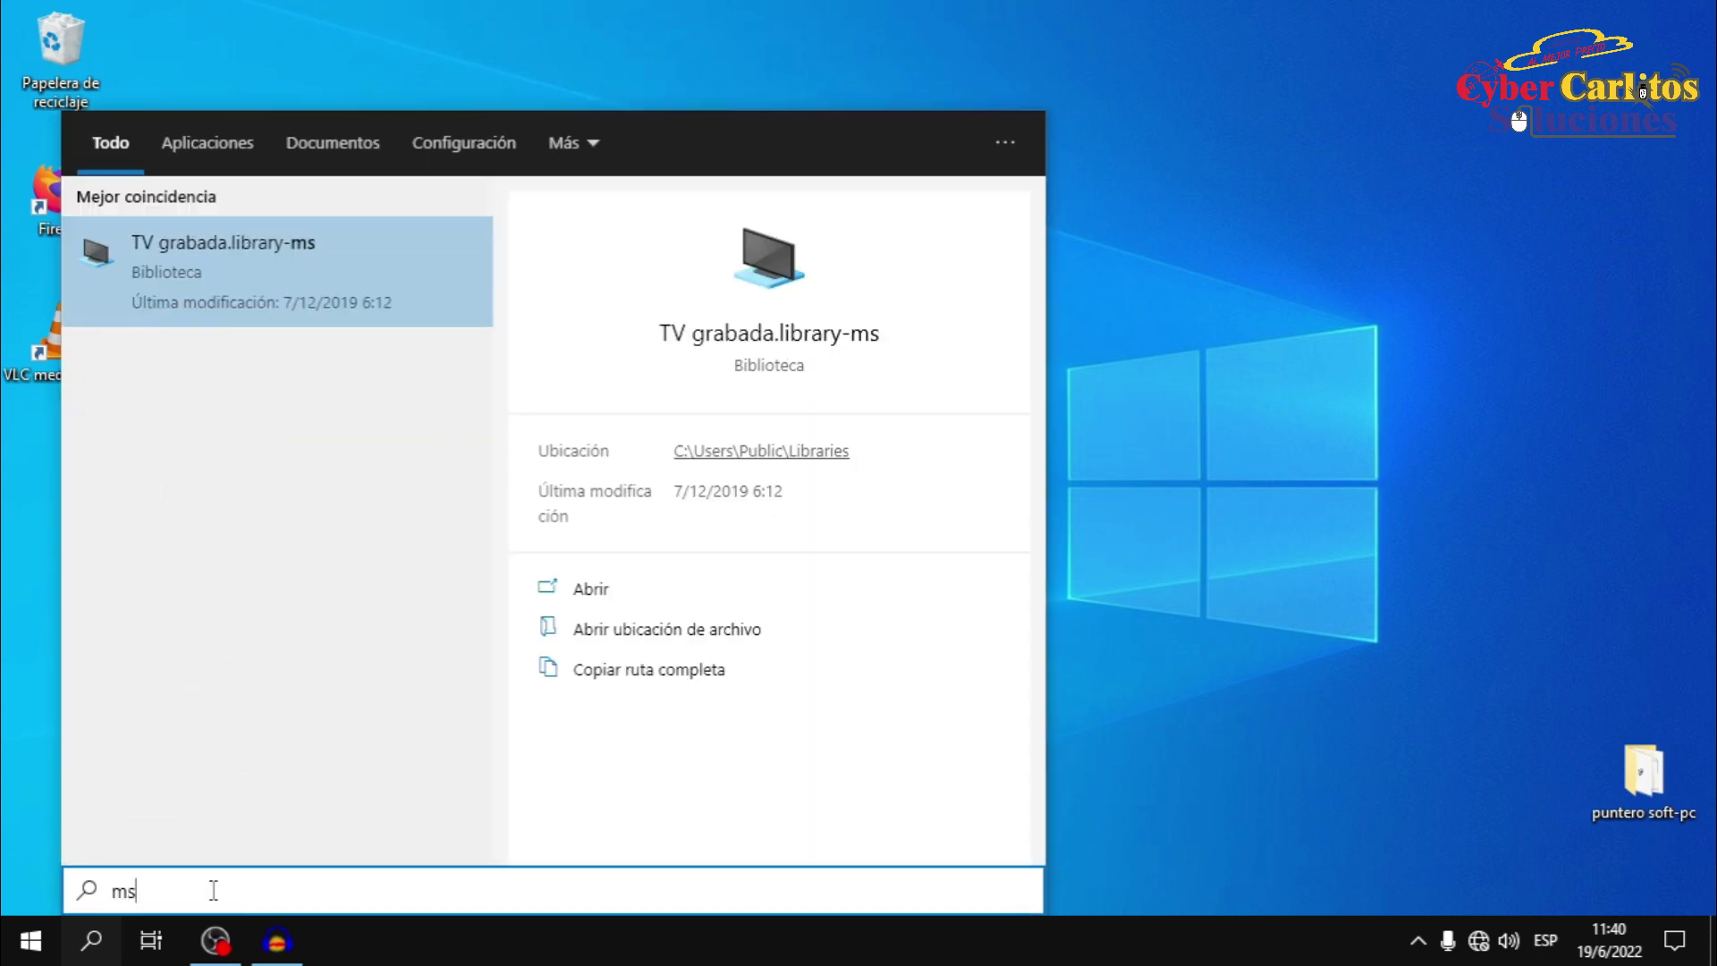
{"action": "type", "text": "config"}
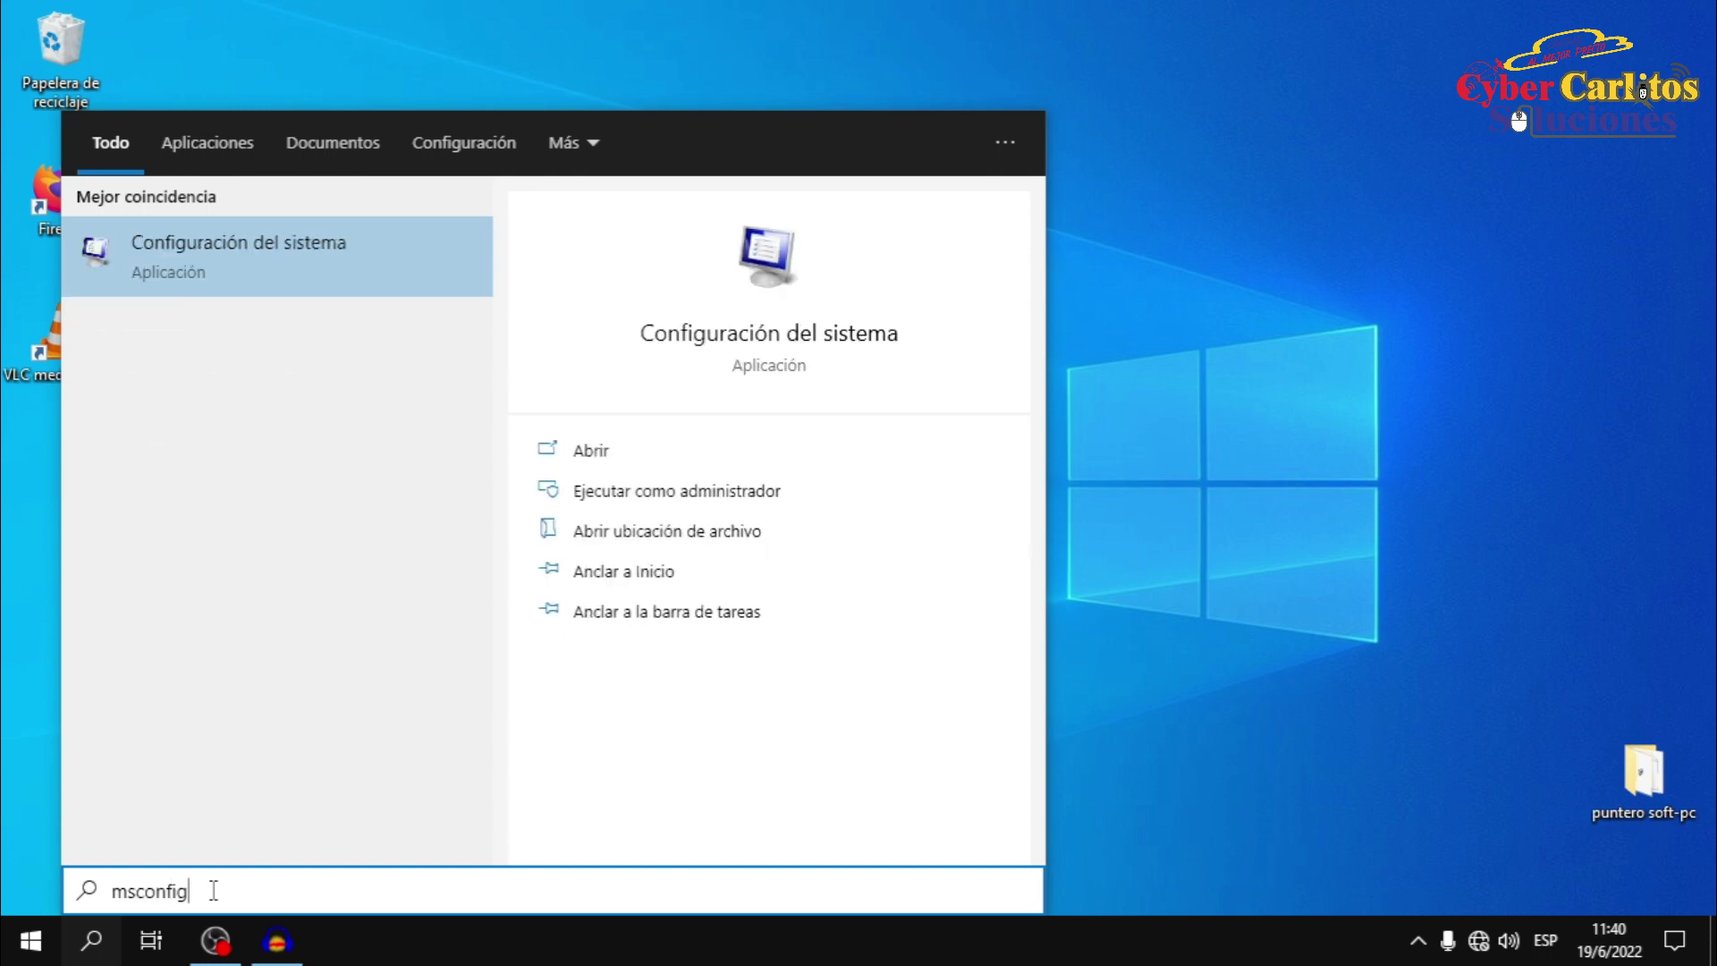
{"action": "right_click", "coordinate": [204, 264]}
{"action": "left_click", "coordinate": [324, 260]}
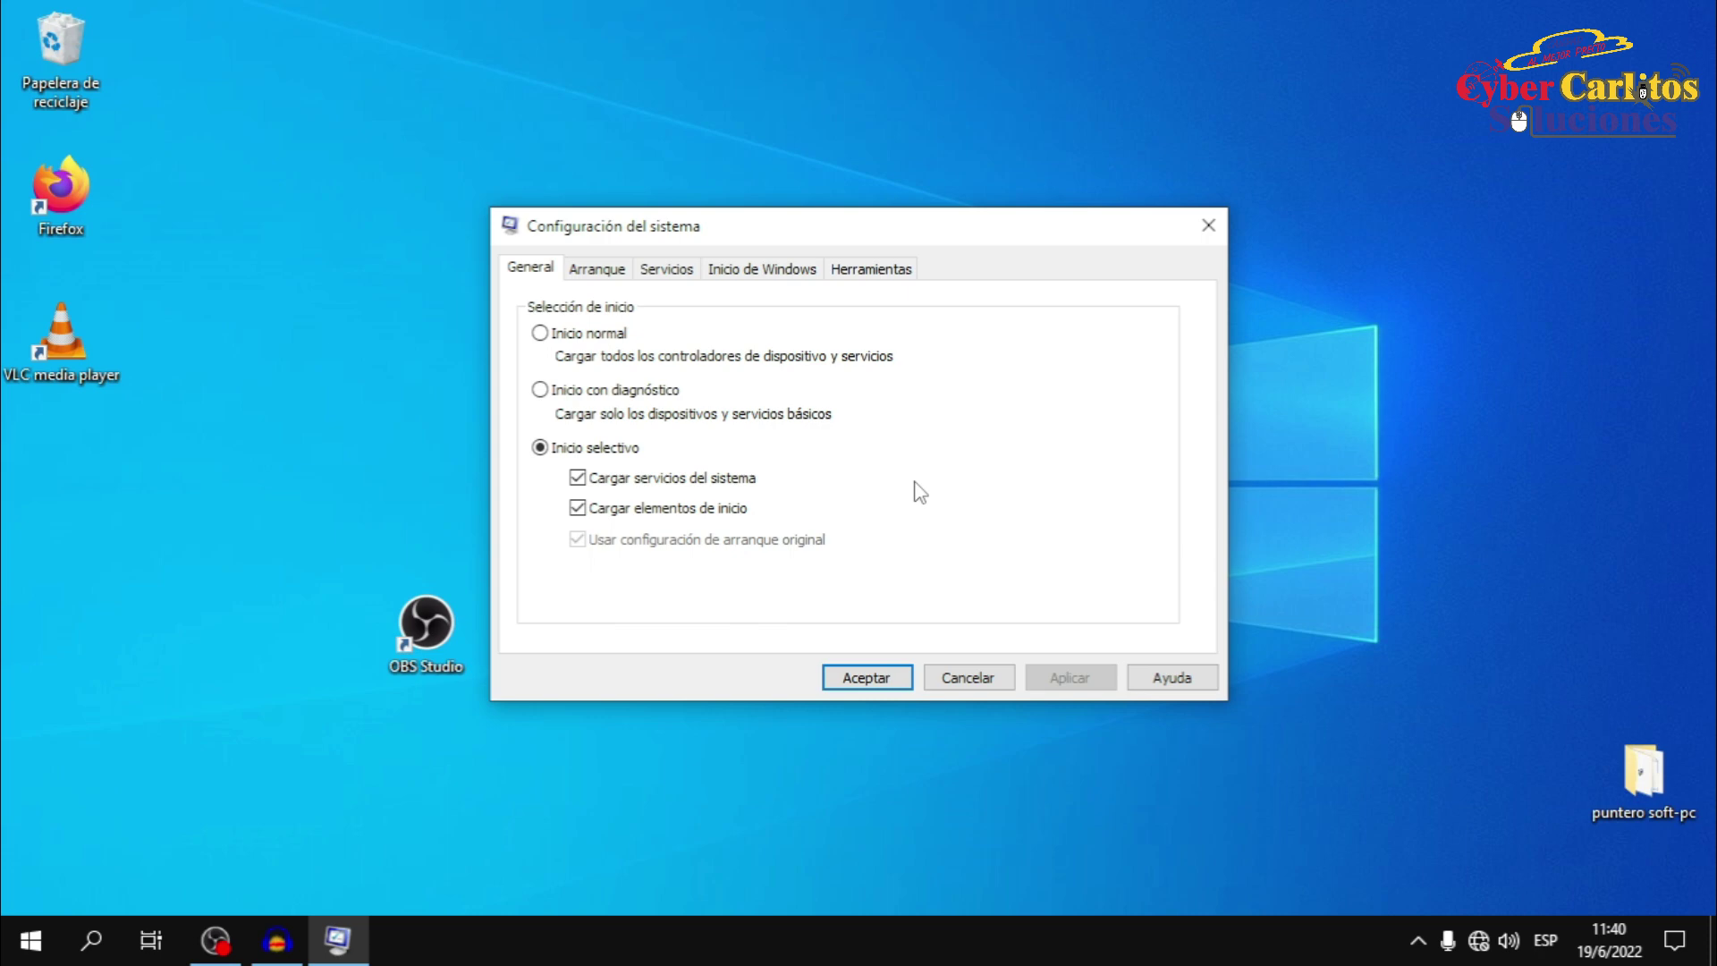
- Enable Número de procesadores in the advanced boot options, set it to 6, and apply the boot configuration
{"action": "left_click", "coordinate": [597, 269]}
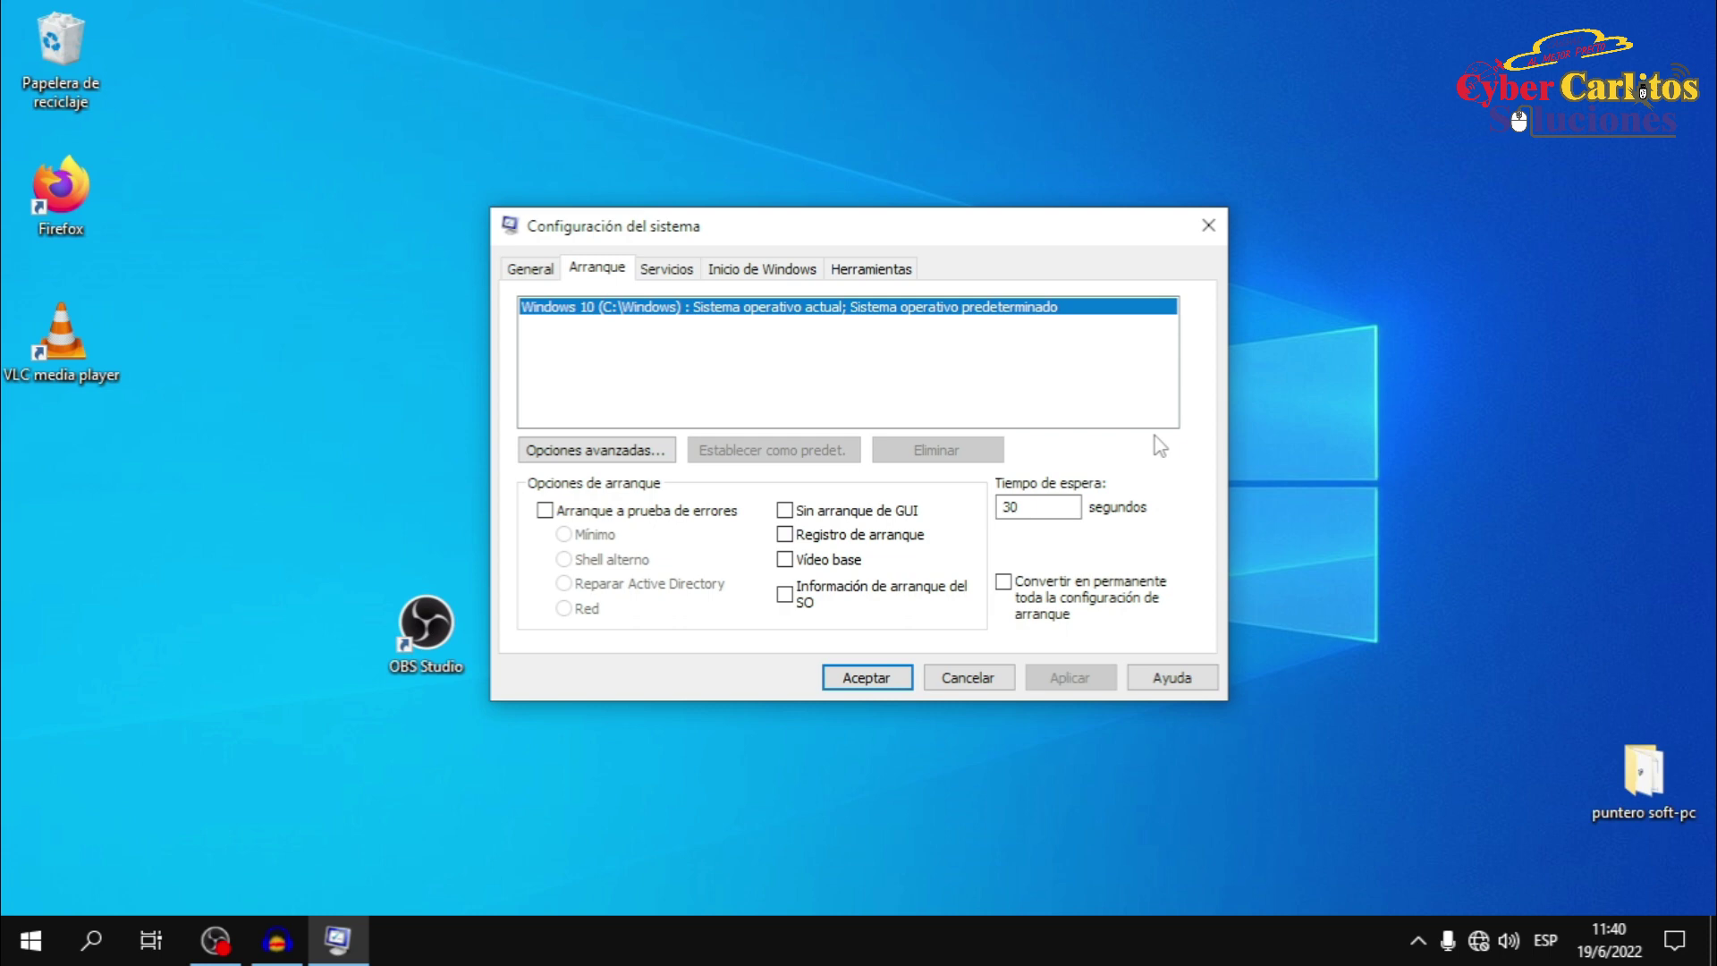
{"action": "left_click", "coordinate": [631, 449]}
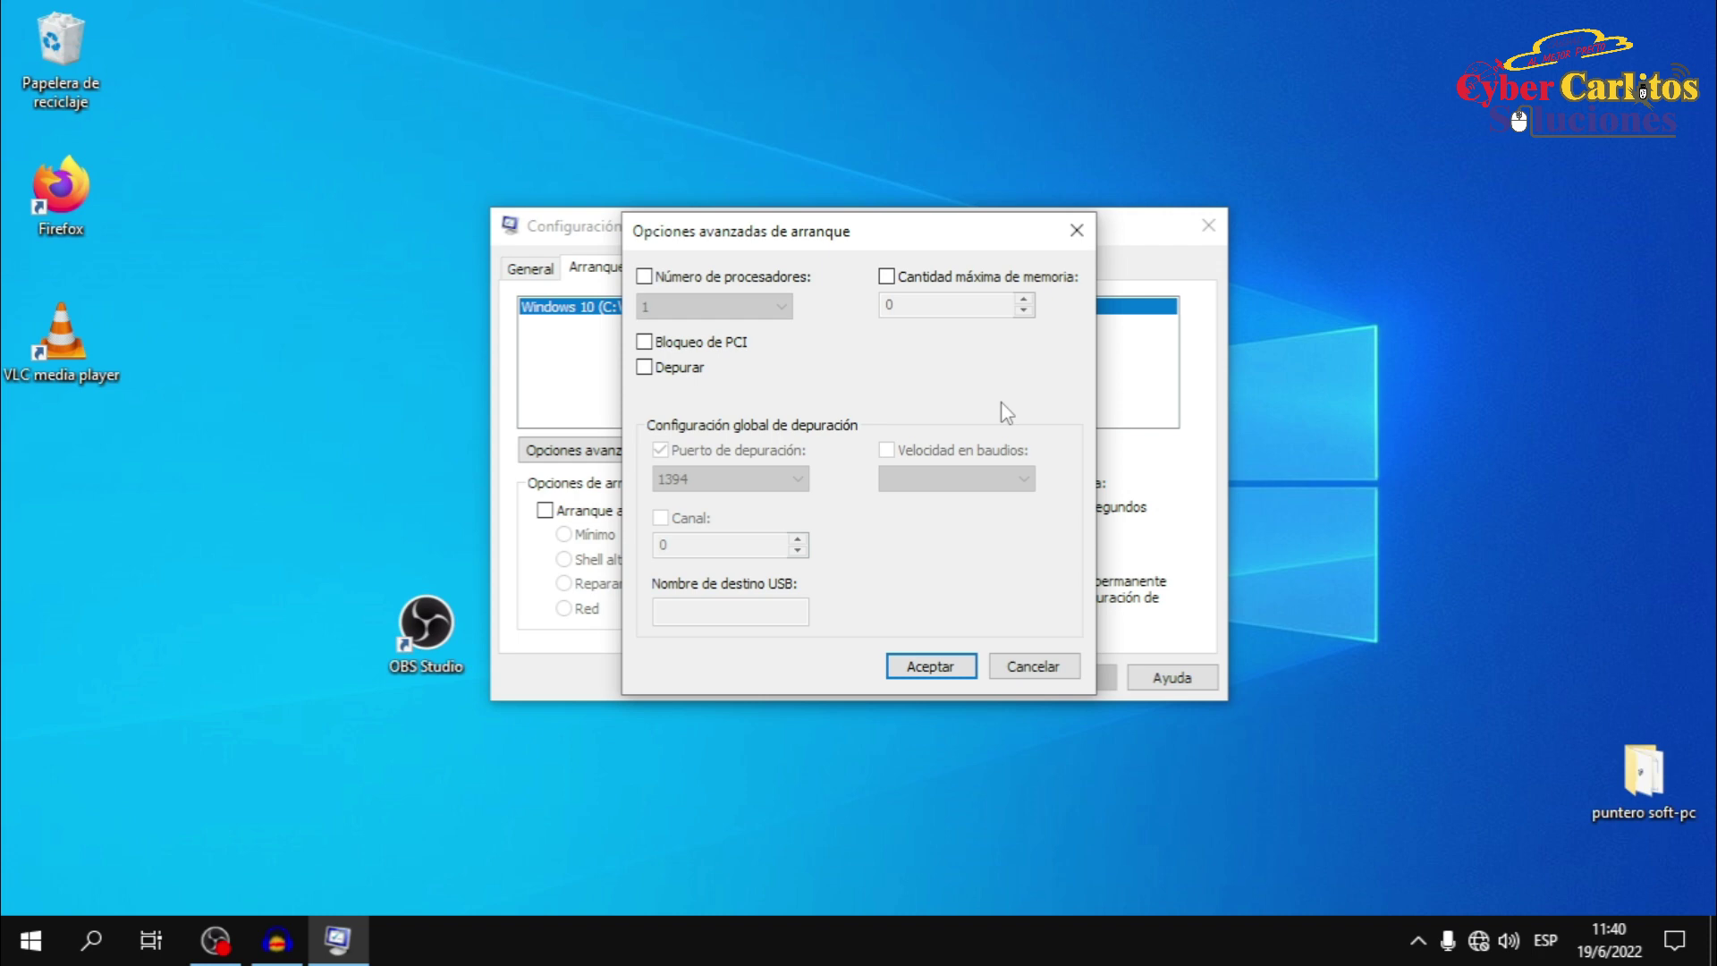
{"action": "left_click", "coordinate": [645, 277]}
{"action": "left_click", "coordinate": [782, 308]}
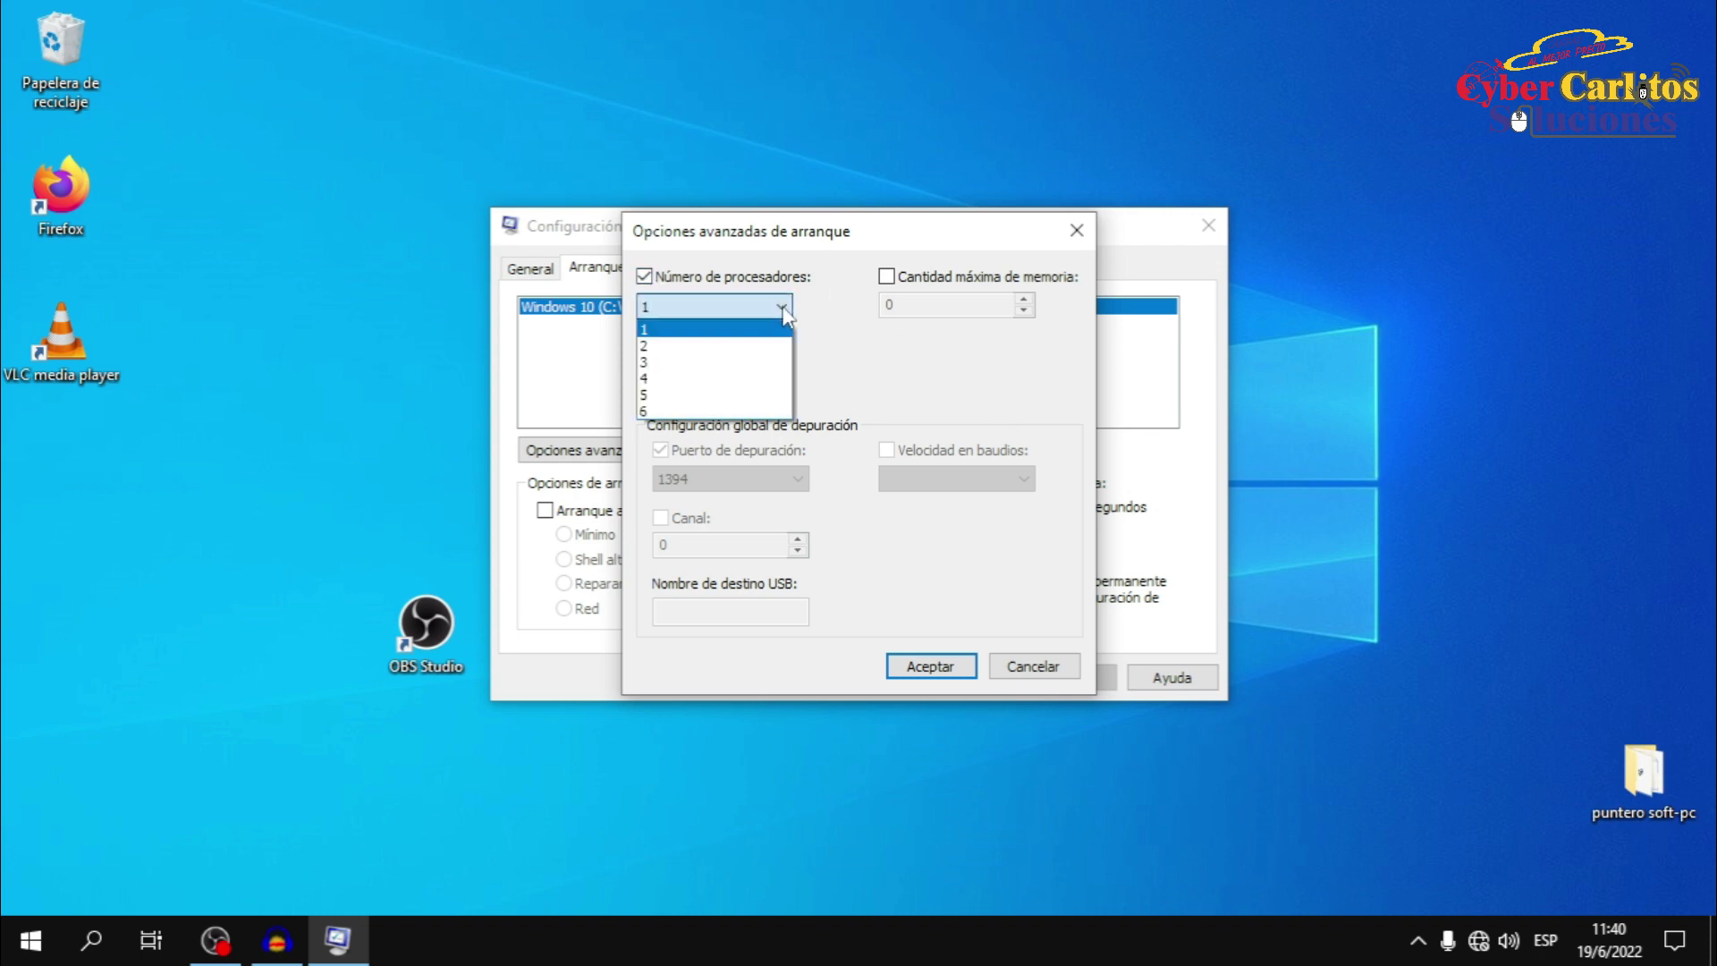
{"action": "left_click", "coordinate": [784, 309]}
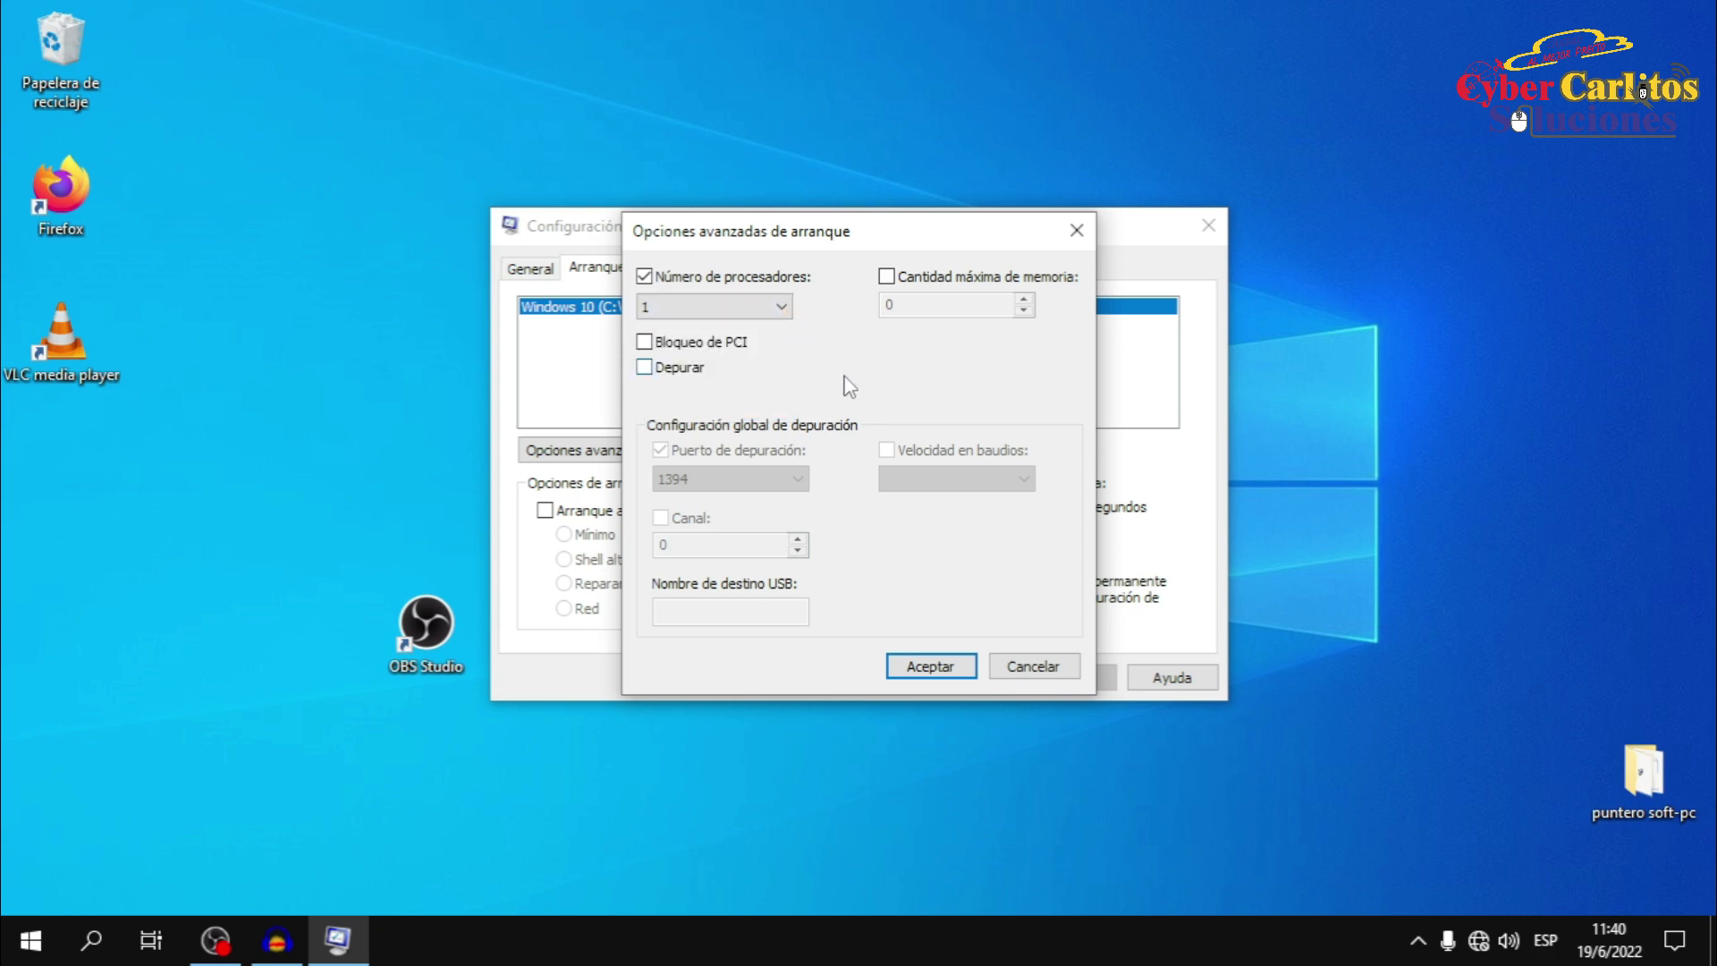
{"action": "left_click", "coordinate": [782, 308]}
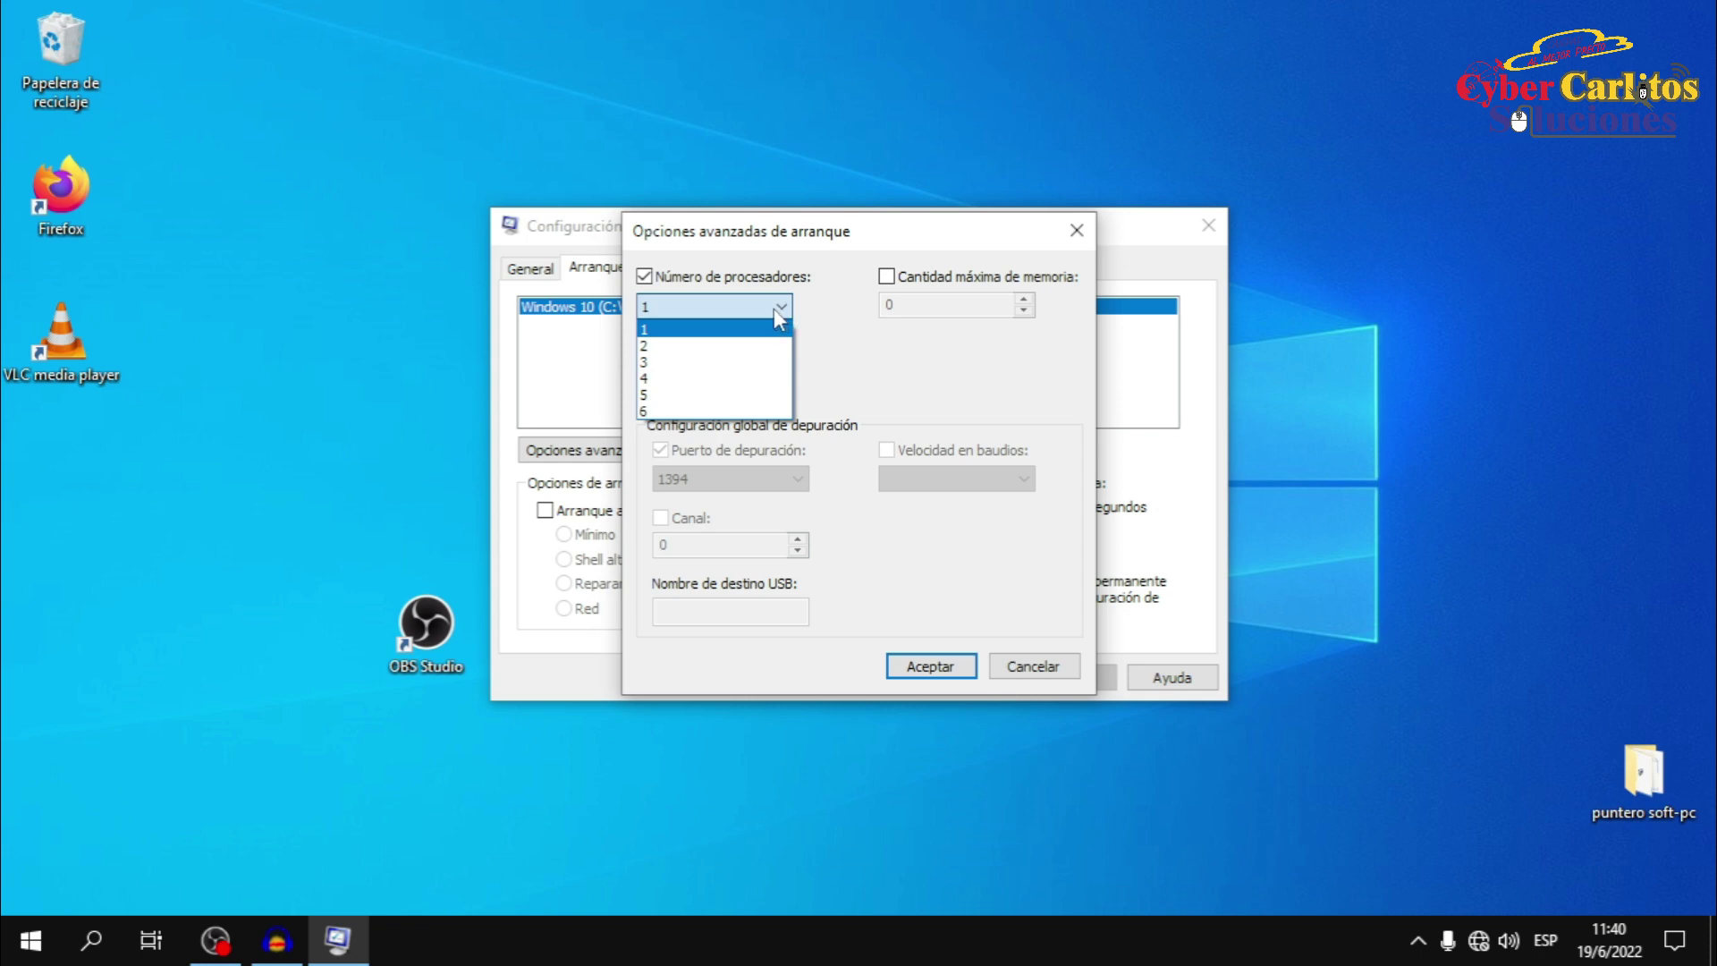
{"action": "left_click", "coordinate": [701, 412]}
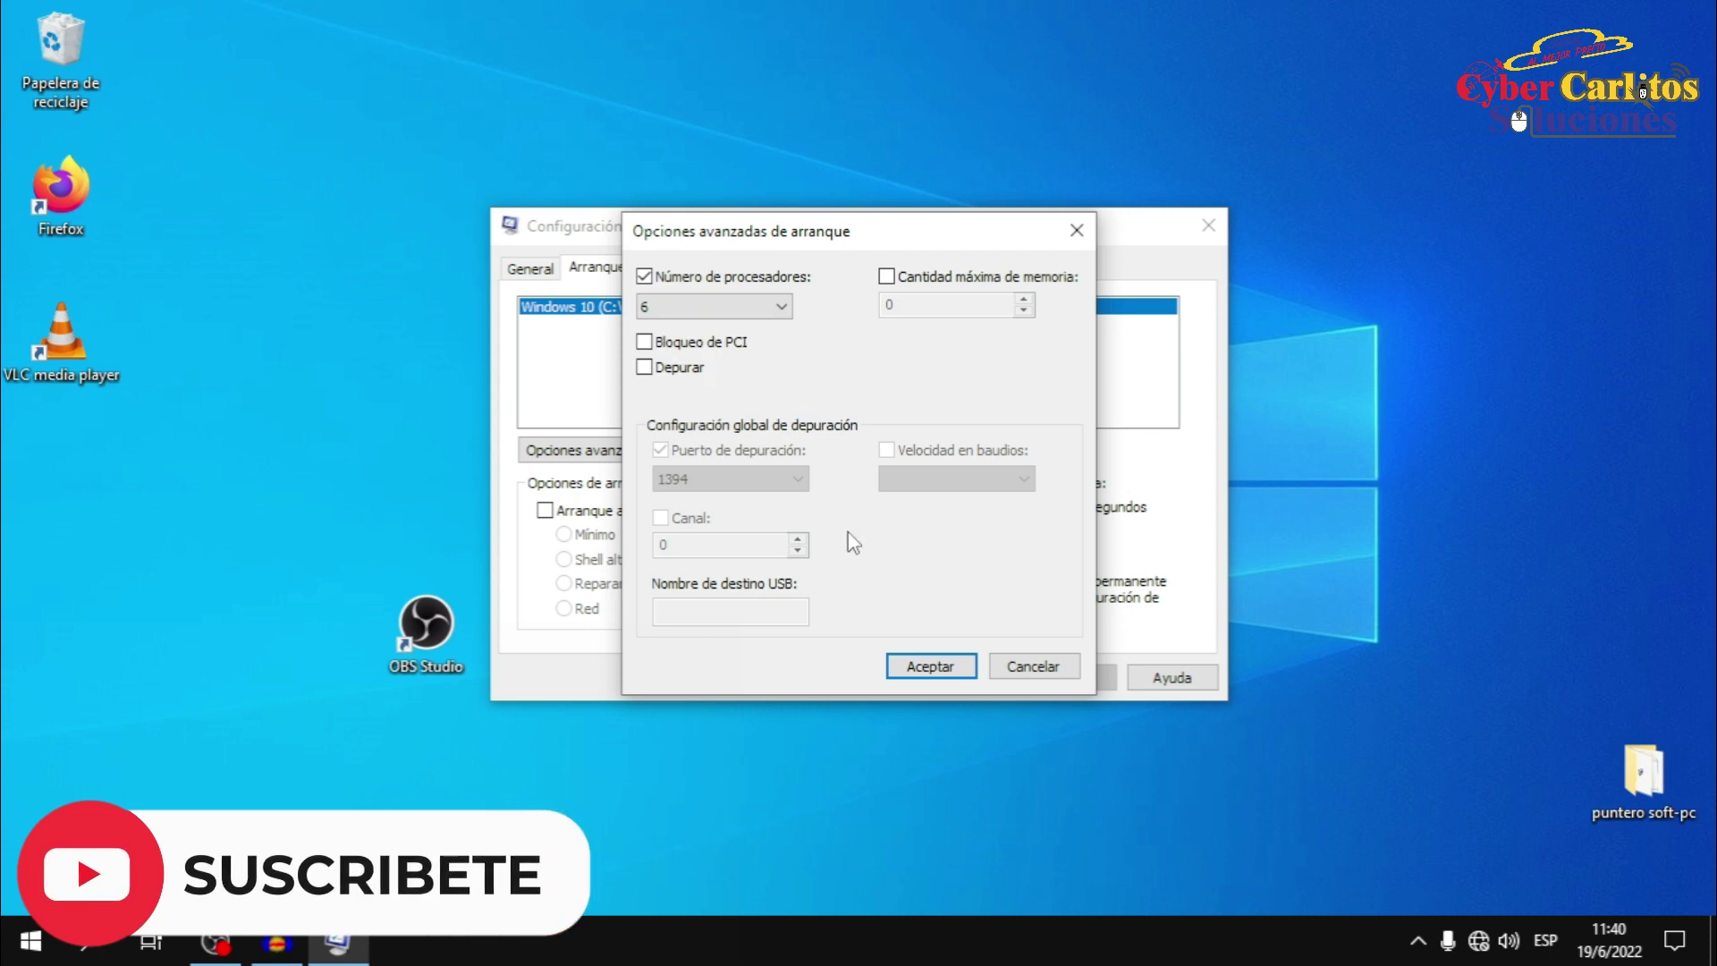
{"action": "left_click", "coordinate": [935, 673]}
{"action": "left_click", "coordinate": [1063, 680]}
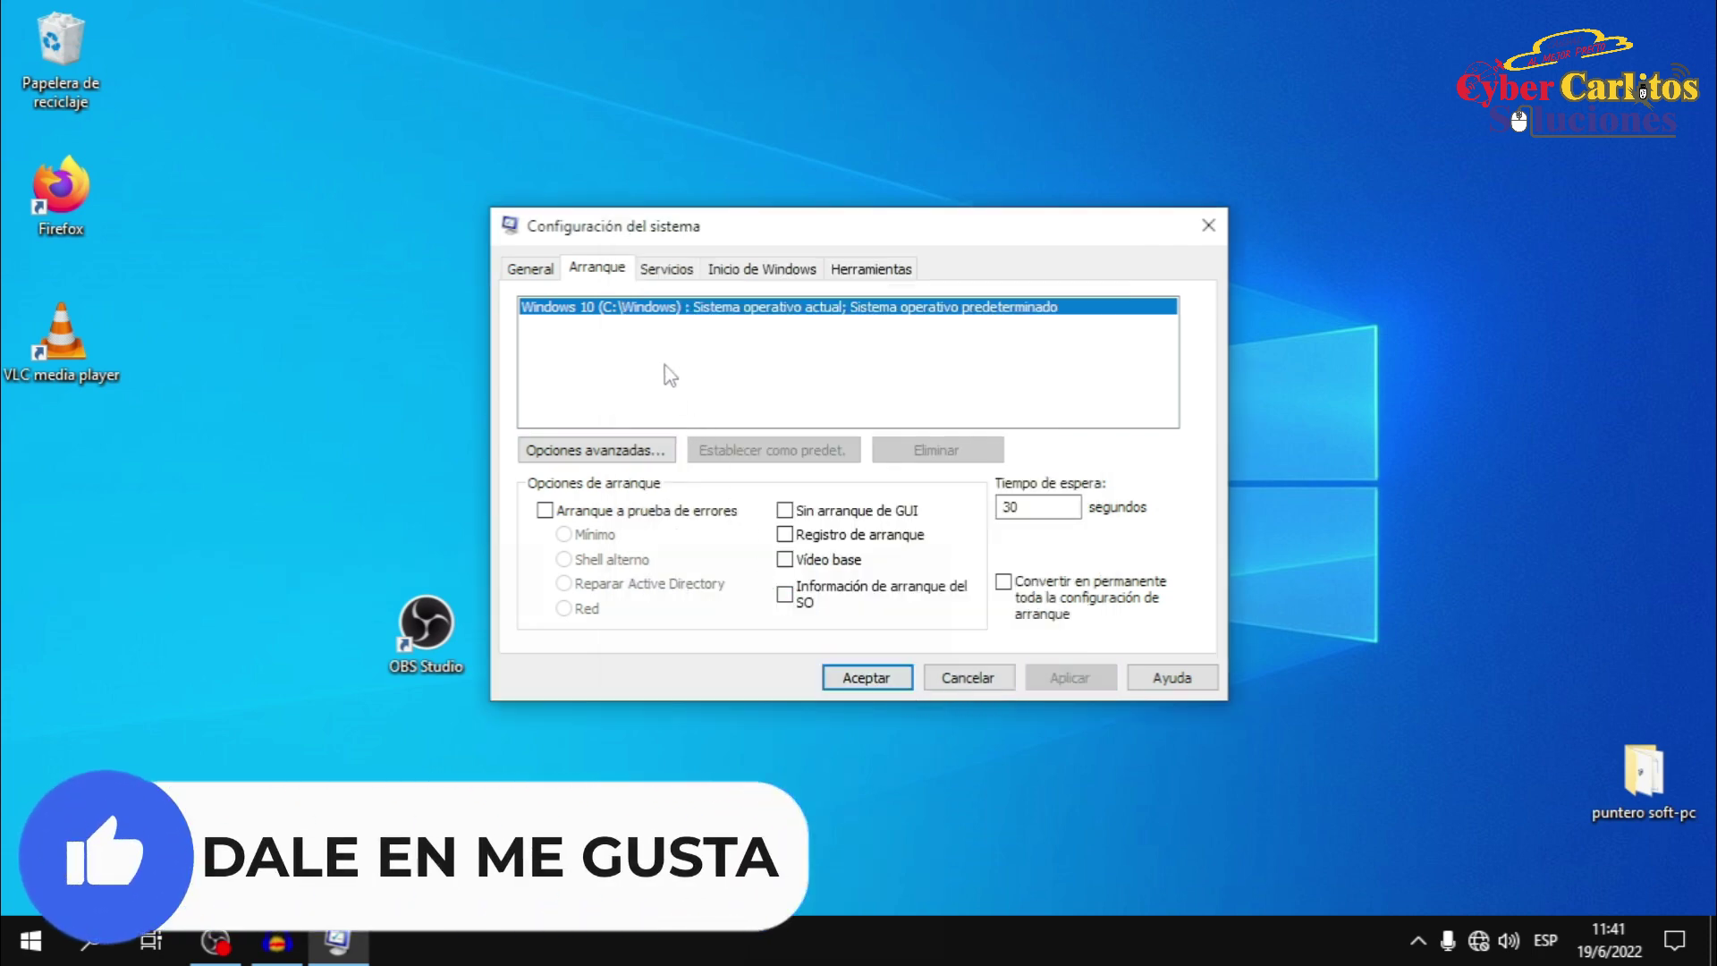
- Hide all Microsoft services, disable KMS-host Service, Mozilla Maintenance Service and NVIDIA Display Container LS, and apply the change
{"action": "left_click", "coordinate": [662, 272]}
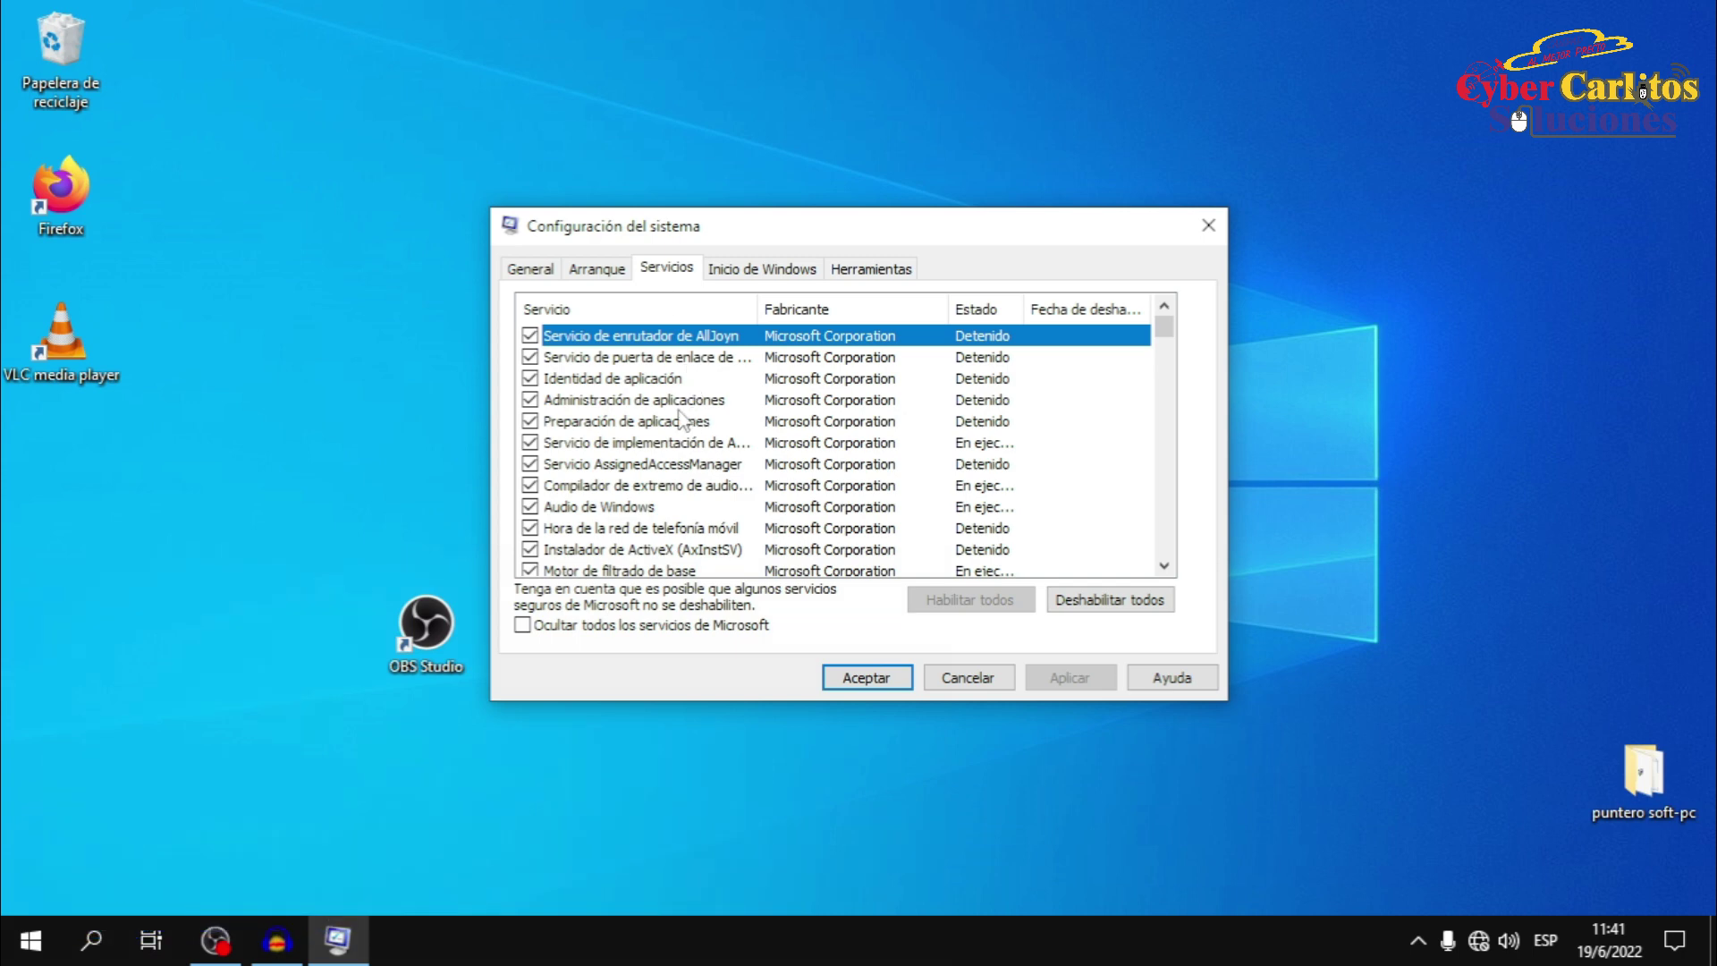
{"action": "left_click", "coordinate": [522, 626]}
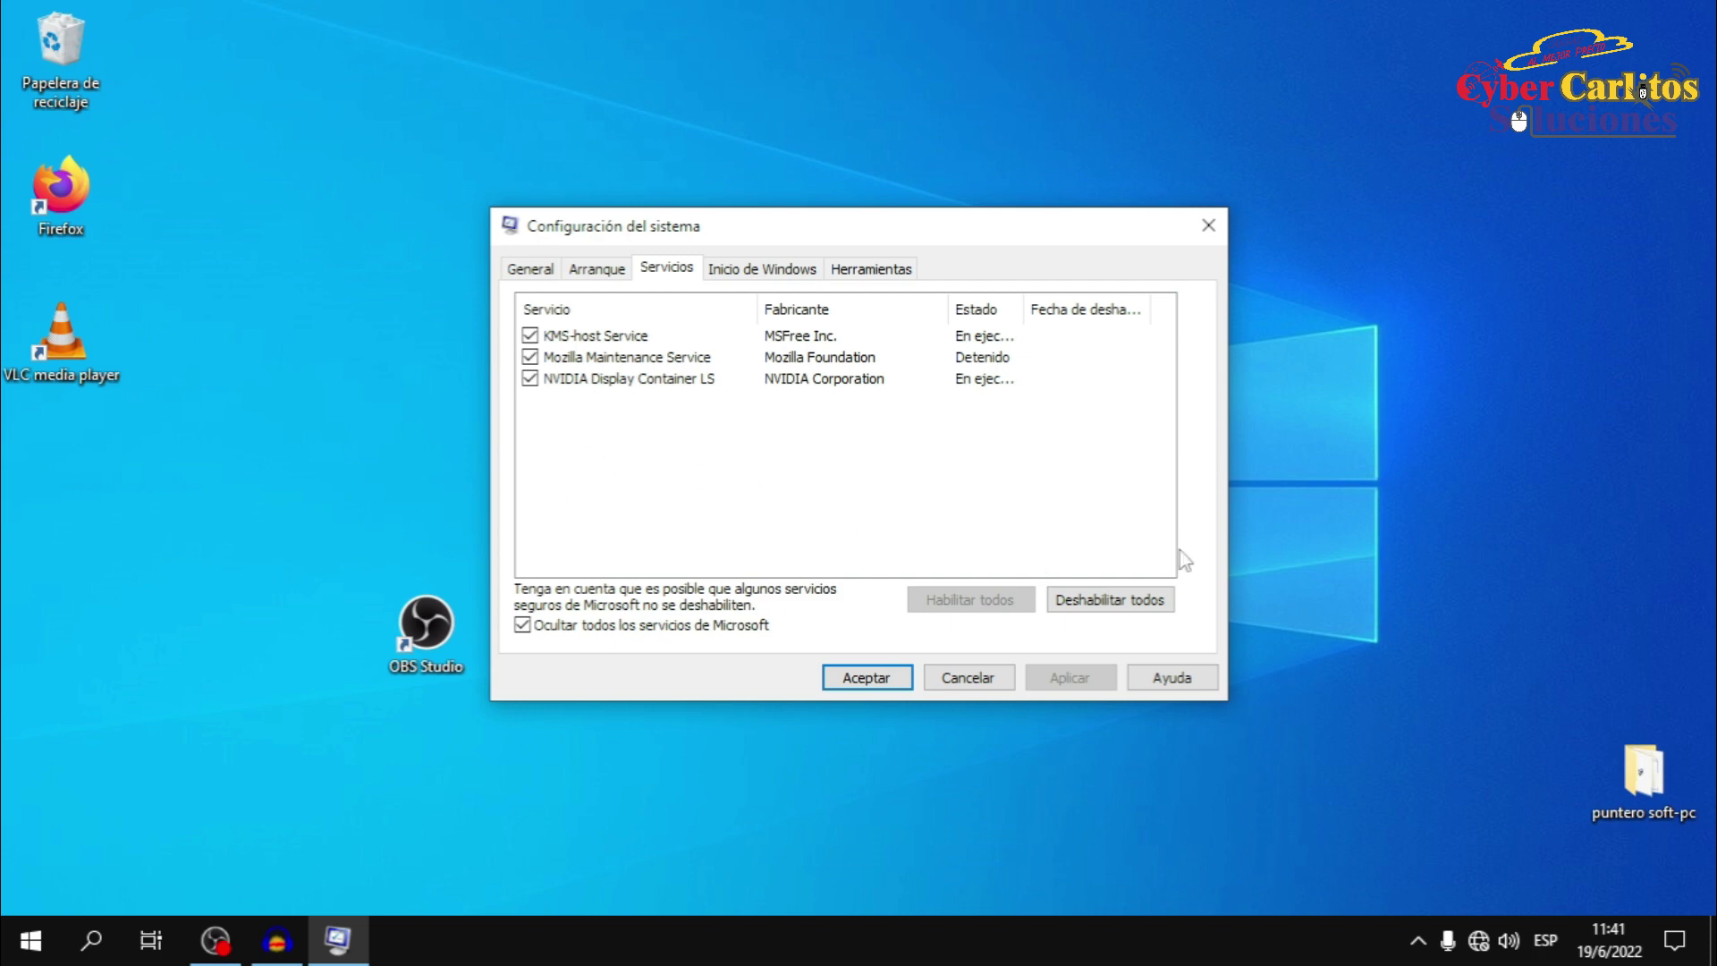
{"action": "left_click", "coordinate": [530, 336]}
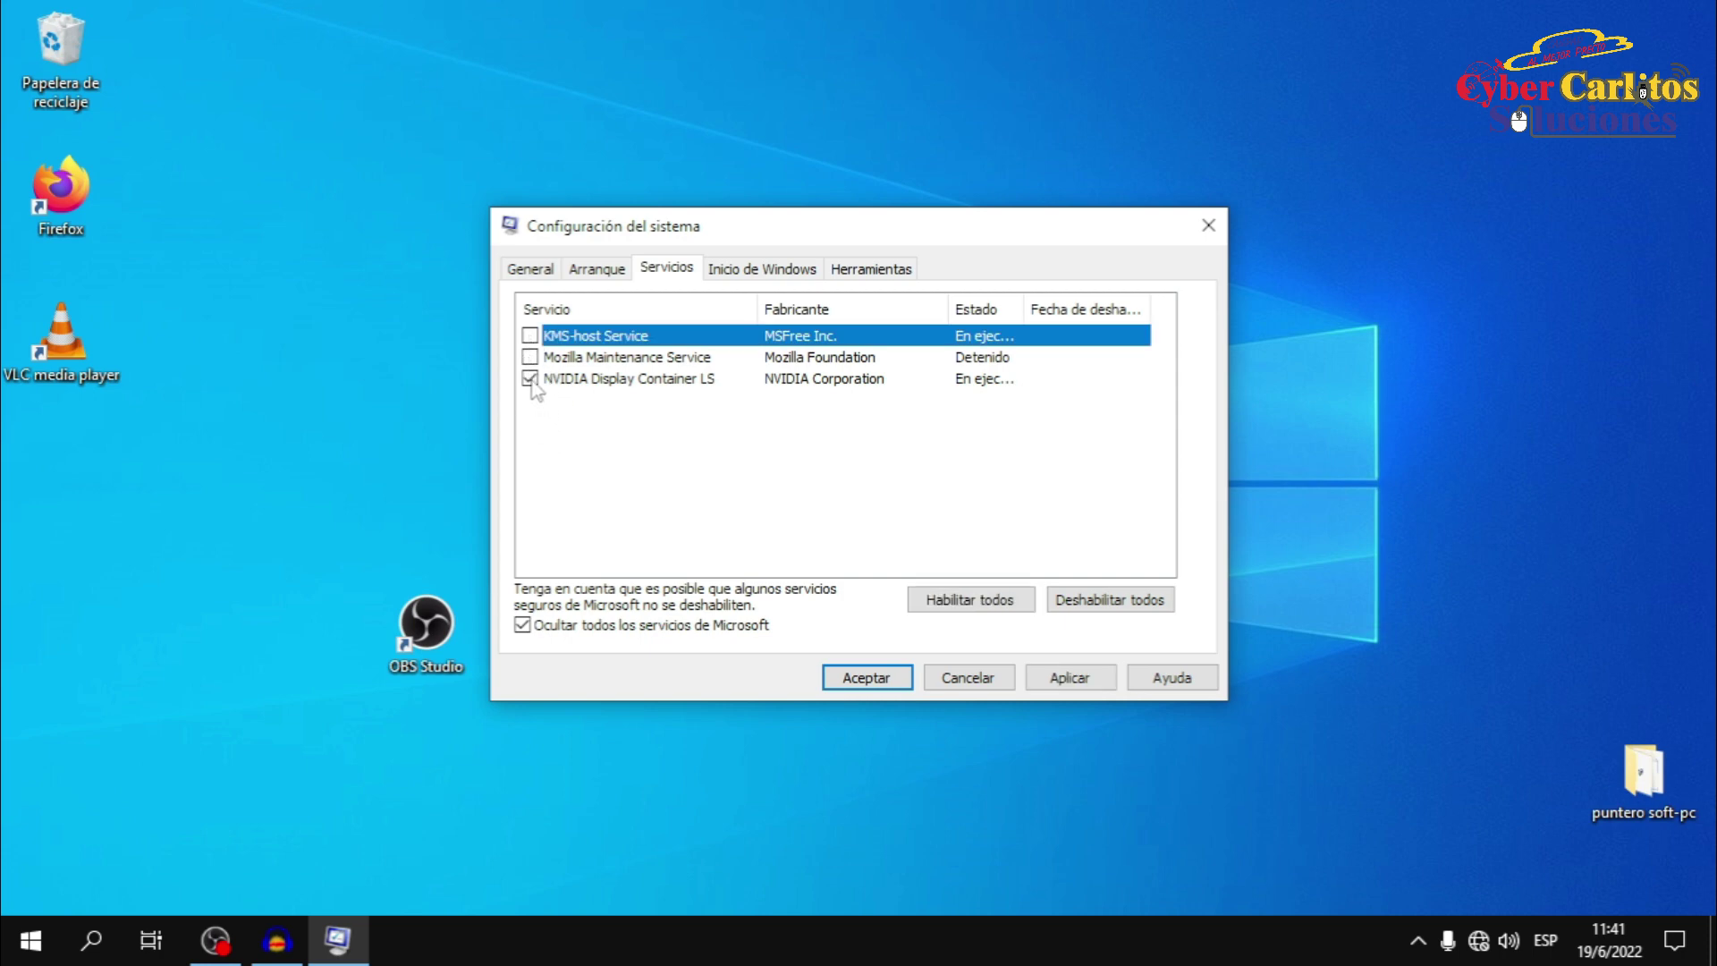
{"action": "left_click", "coordinate": [531, 378]}
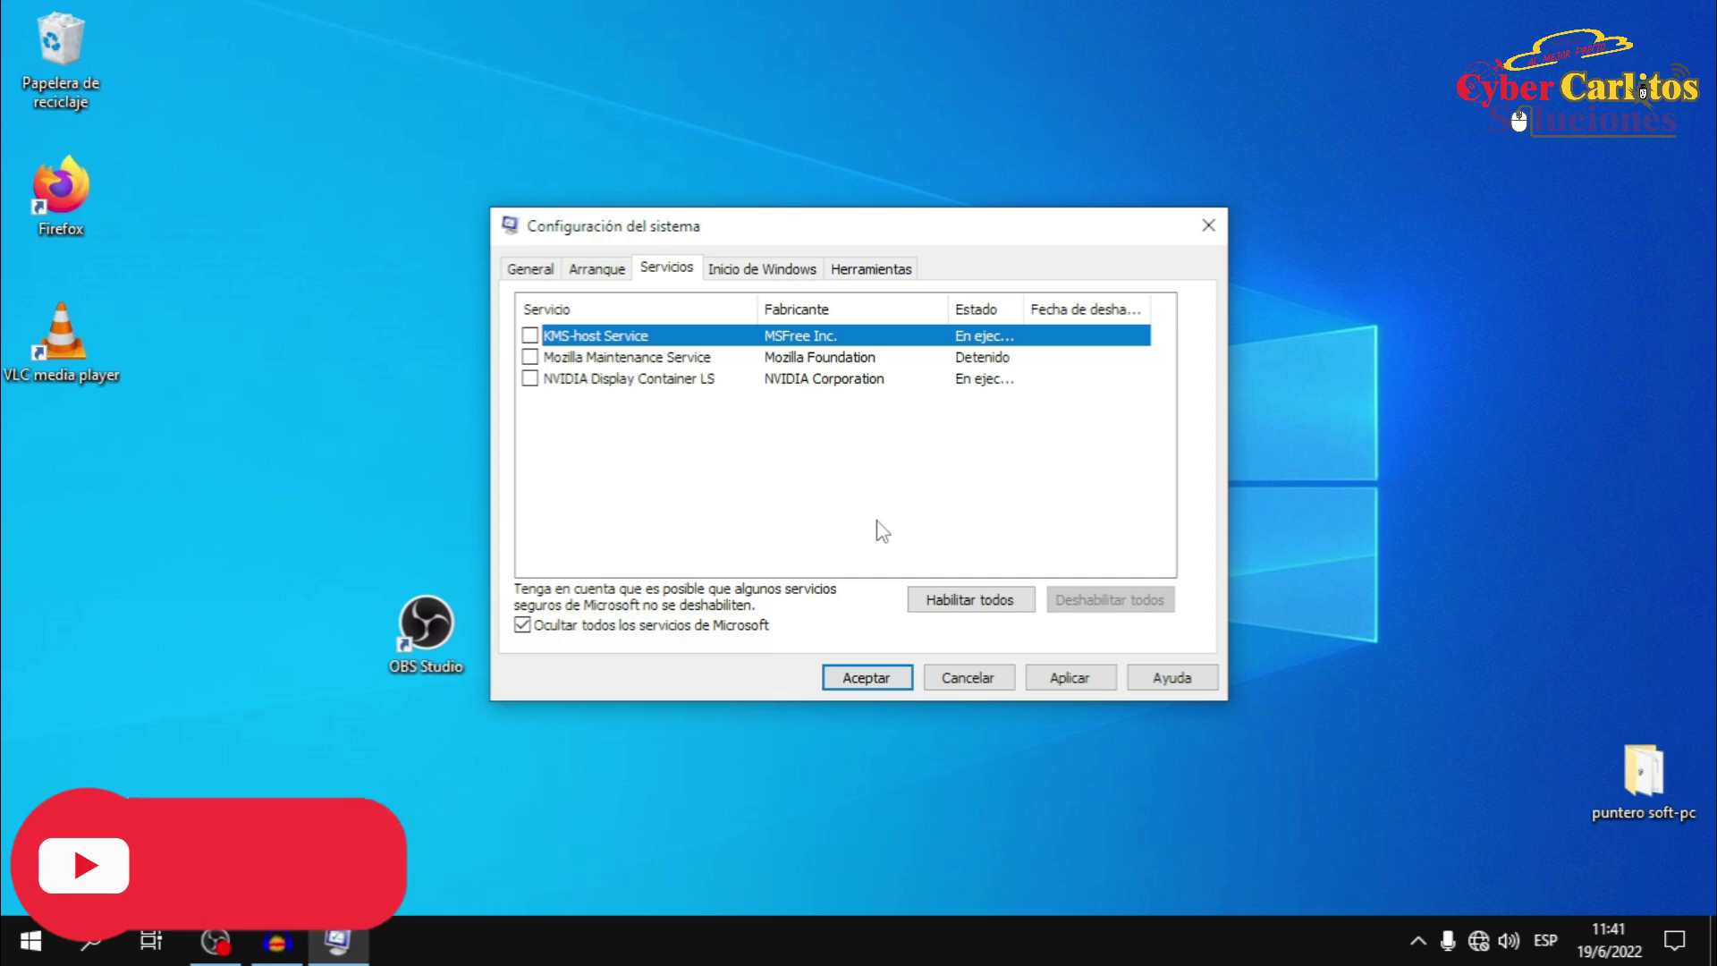
{"action": "left_click", "coordinate": [1074, 682]}
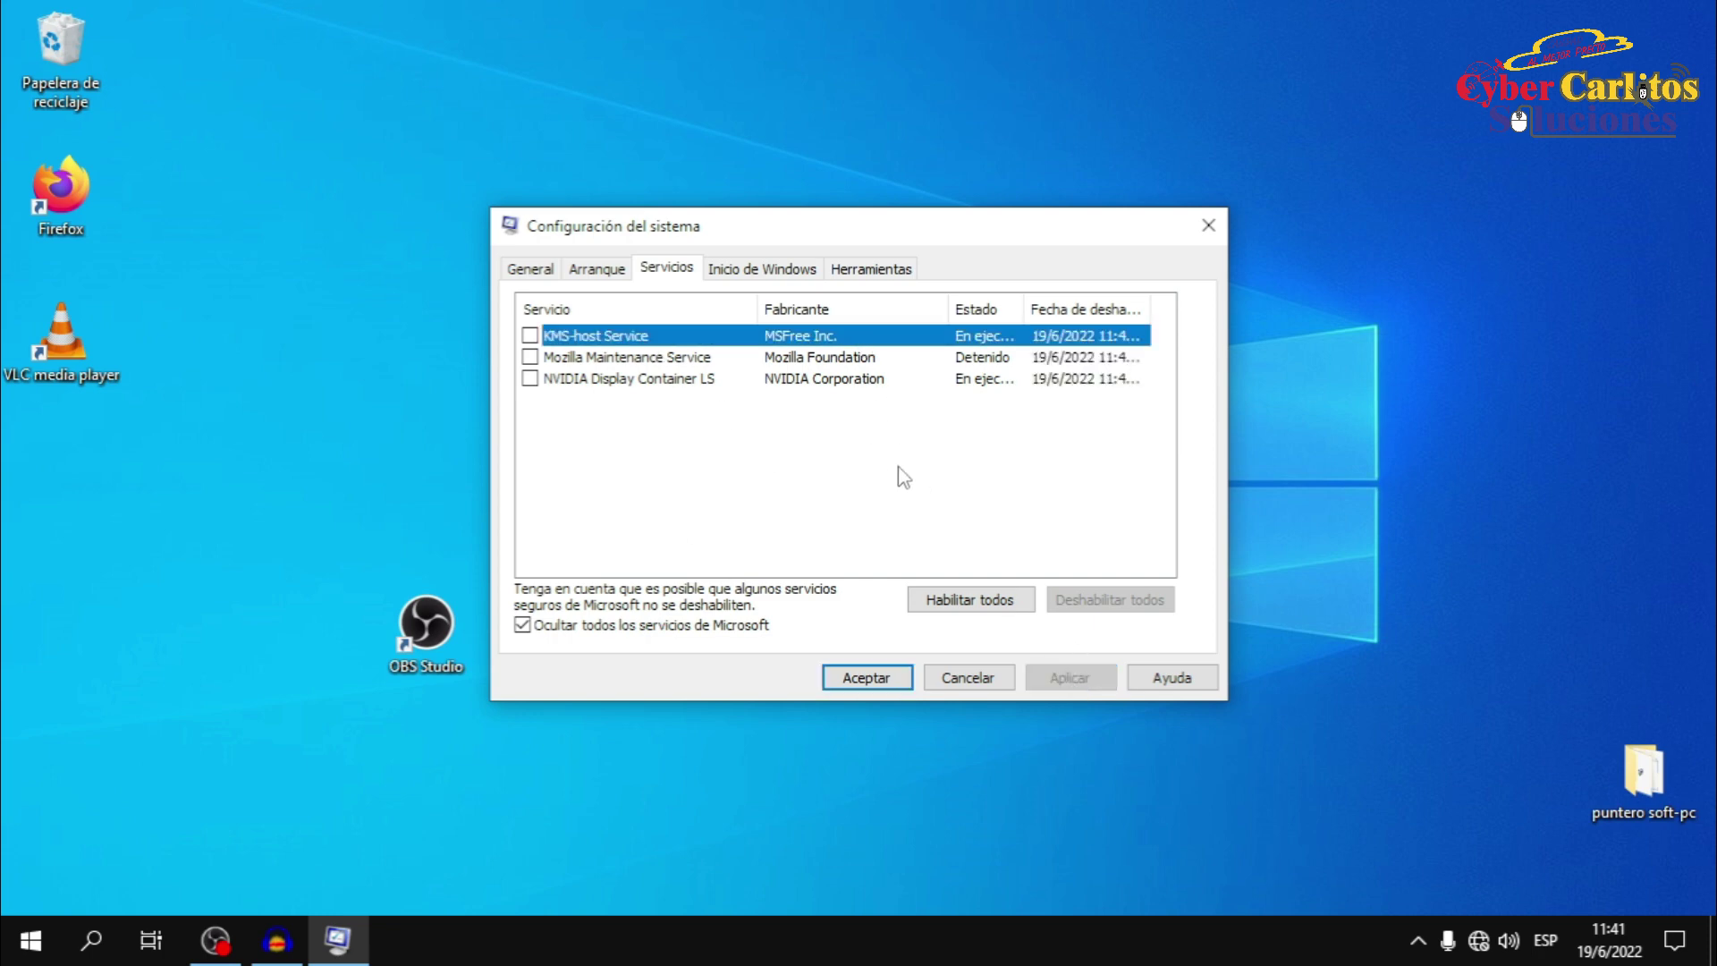
- Disable the Windows Security notification icon startup item in Administrador de tareas, then close it and accept the system configuration
{"action": "left_click", "coordinate": [763, 270]}
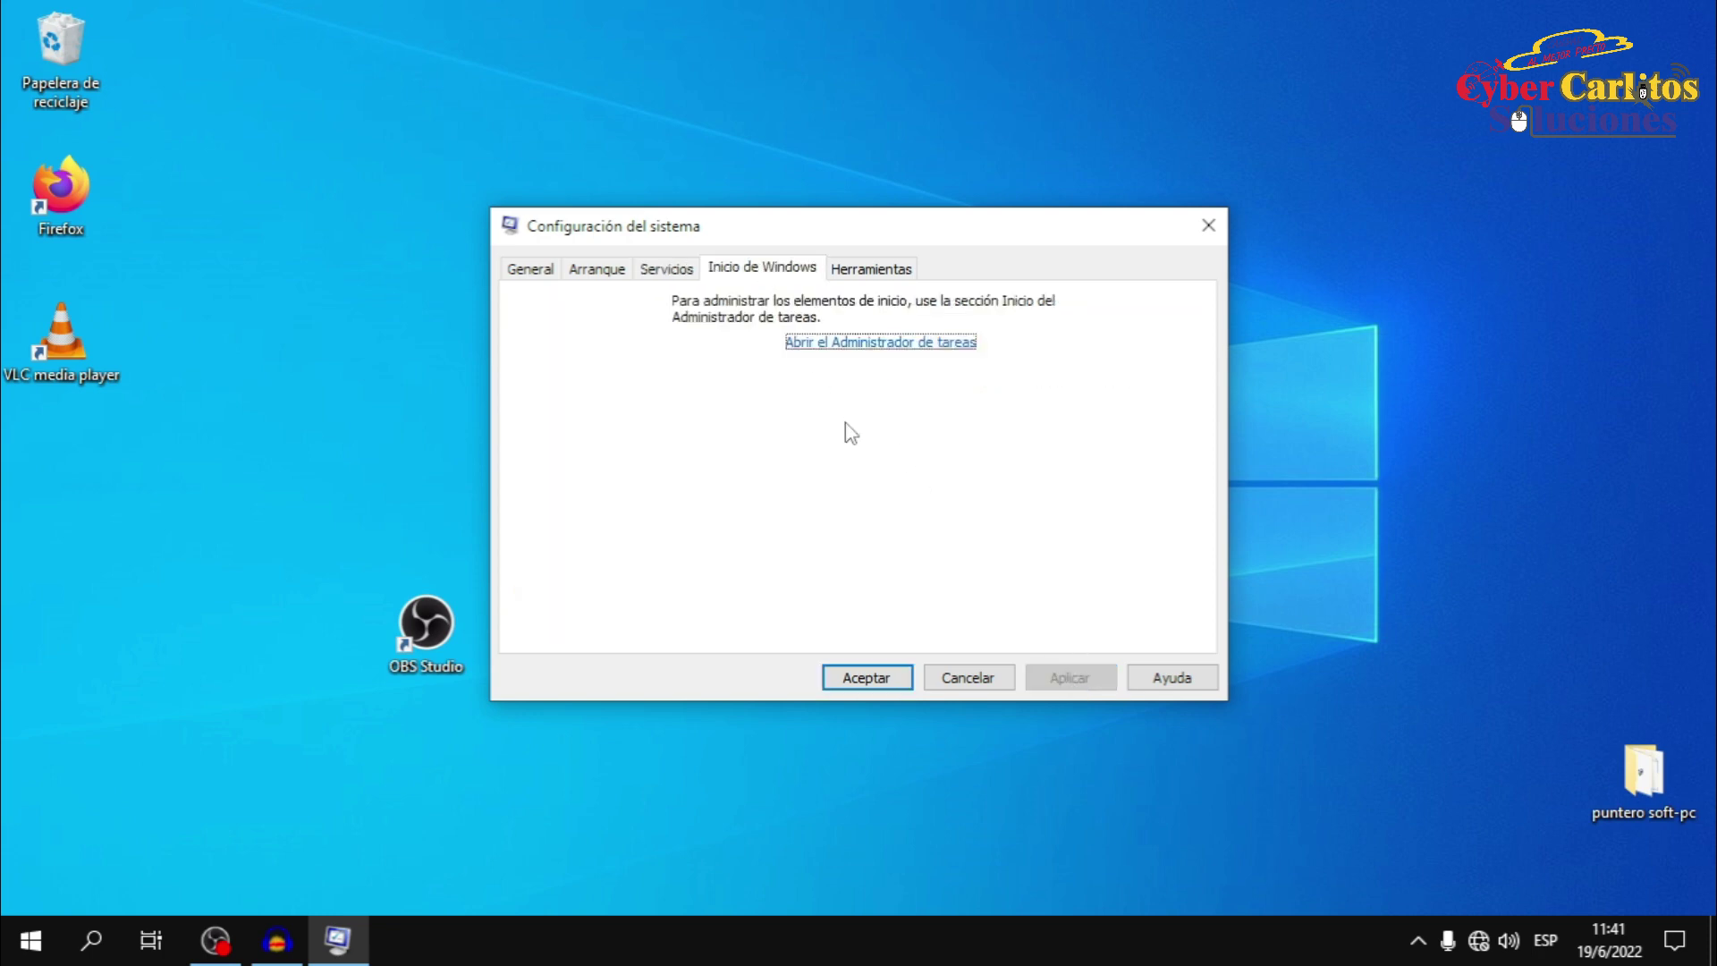
{"action": "left_click", "coordinate": [829, 348]}
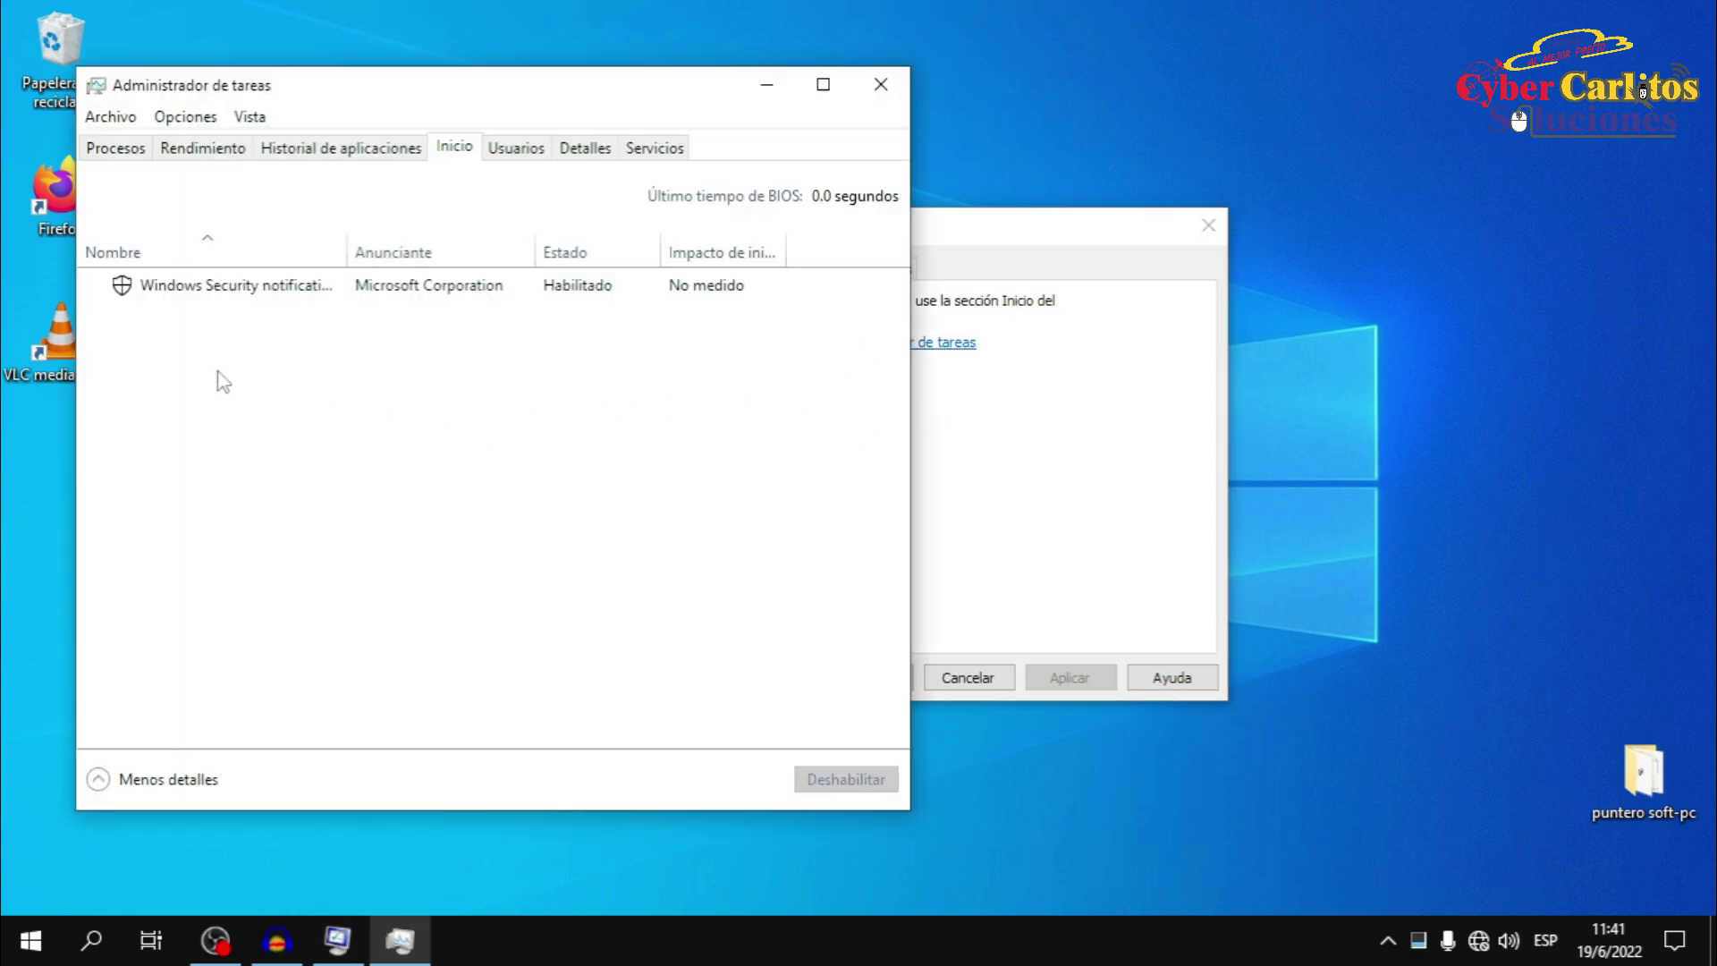
{"action": "left_click", "coordinate": [252, 295]}
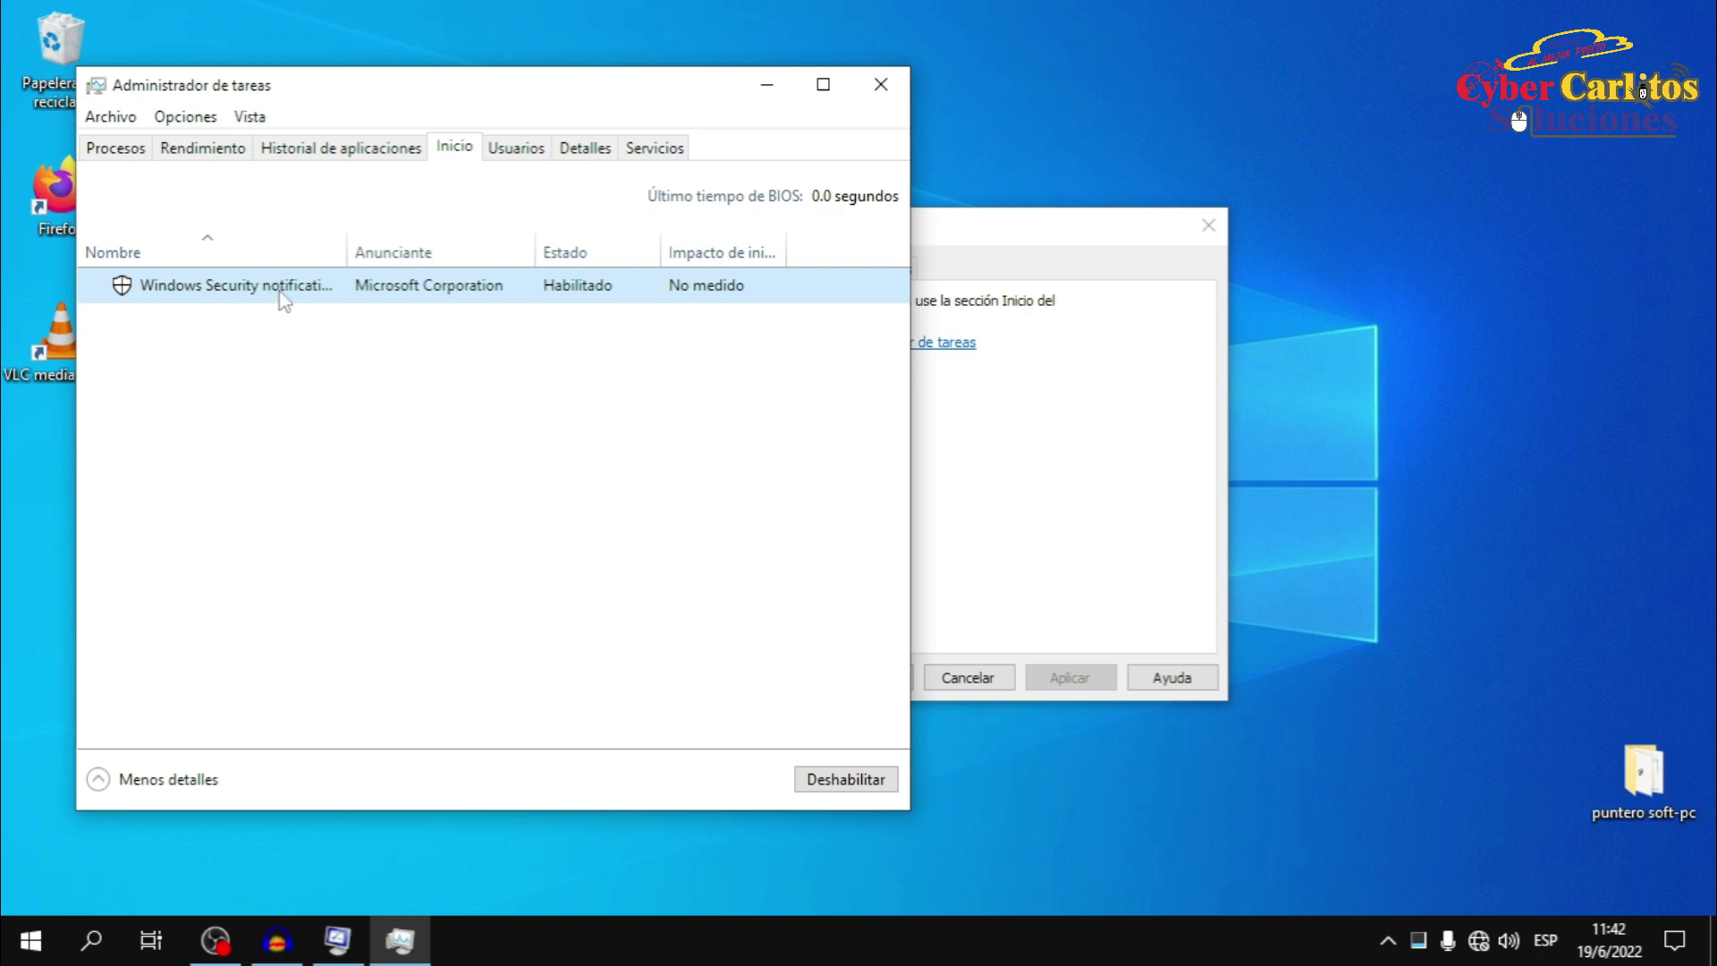
{"action": "left_click_drag", "start_coordinate": [346, 251], "coordinate": [404, 251]}
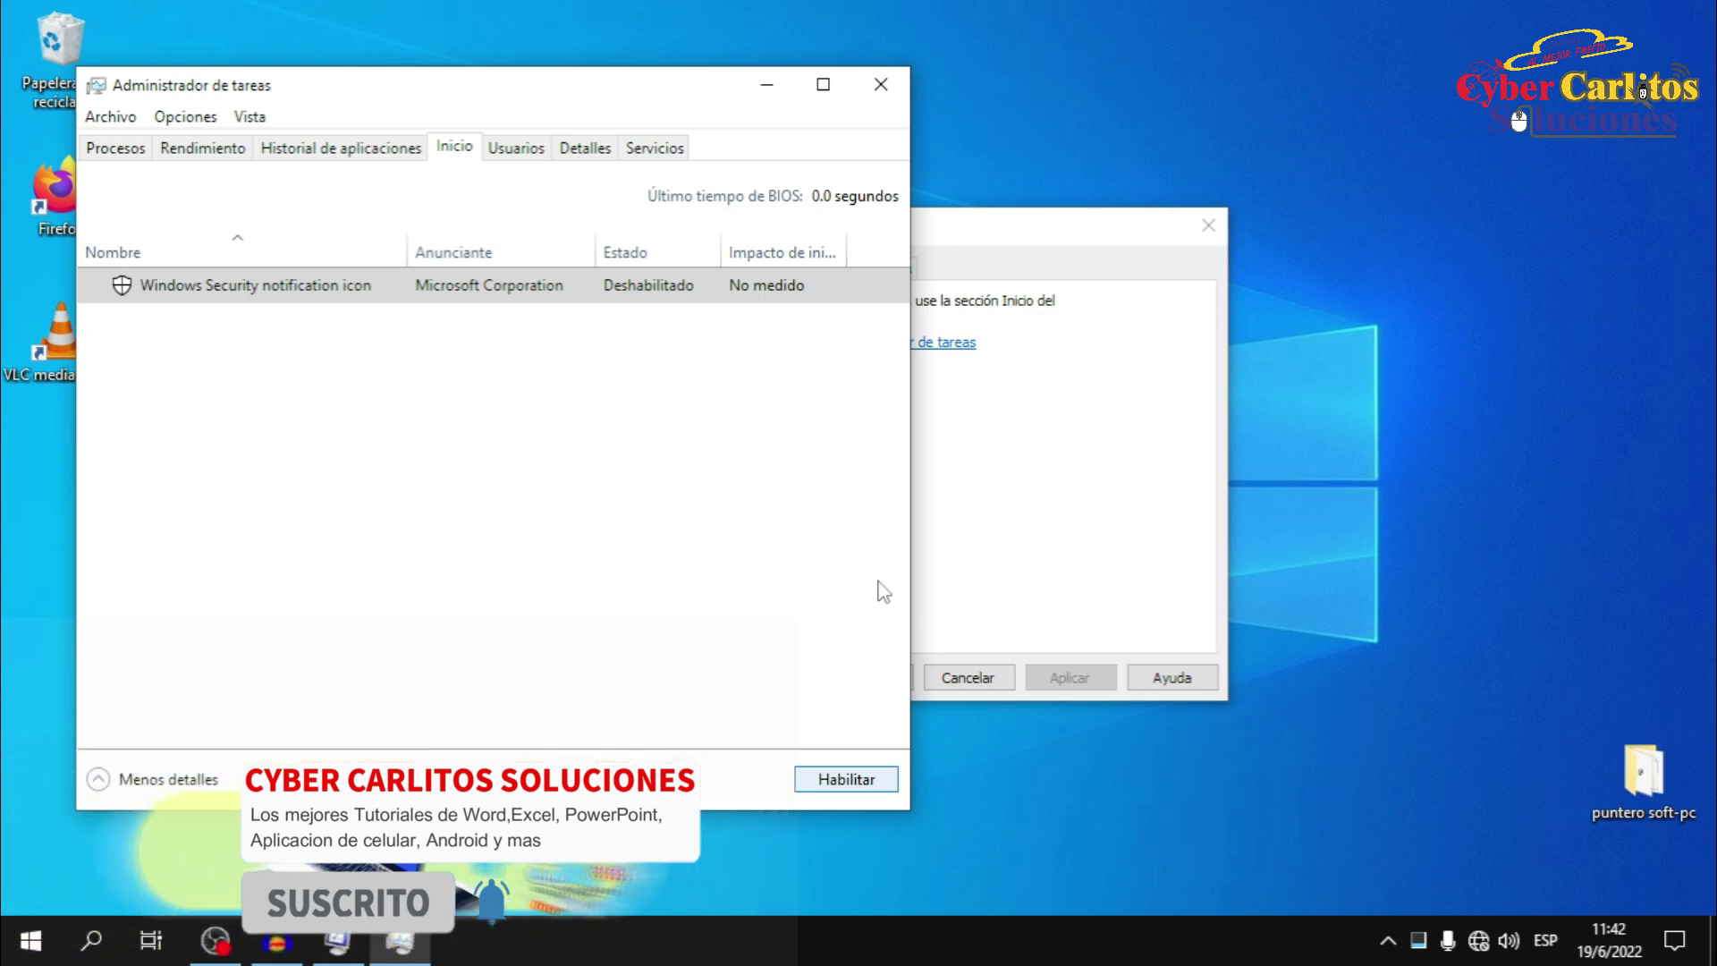
{"action": "left_click", "coordinate": [882, 82]}
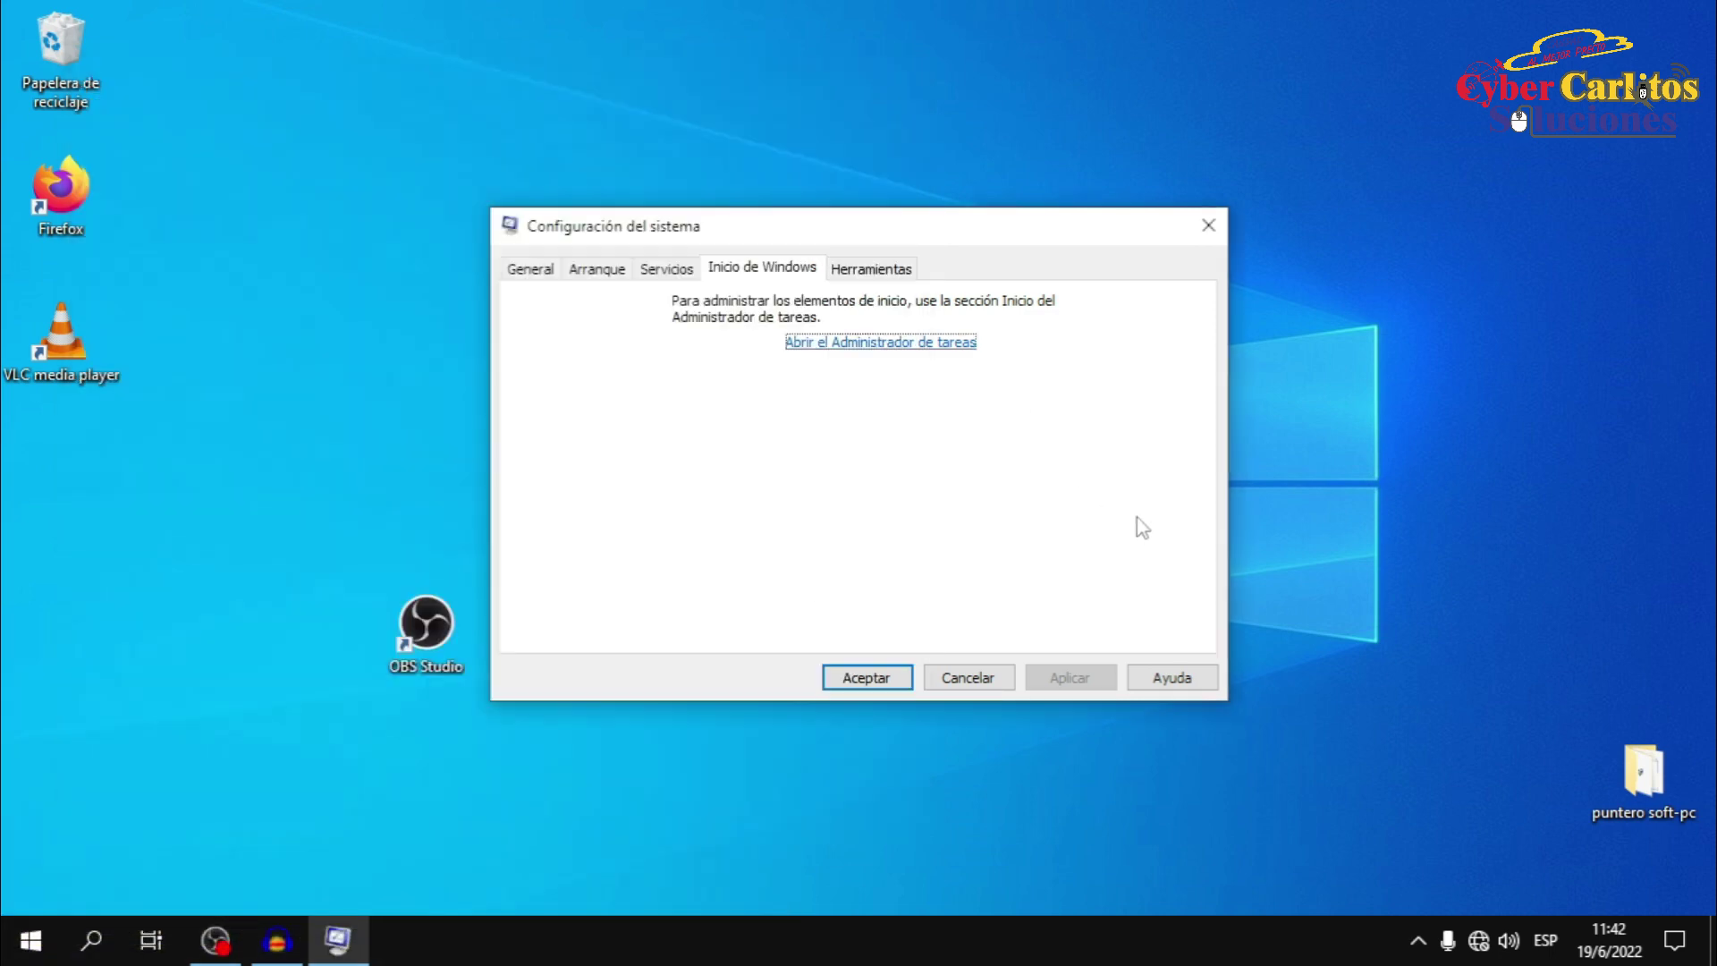
{"action": "left_click", "coordinate": [868, 680]}
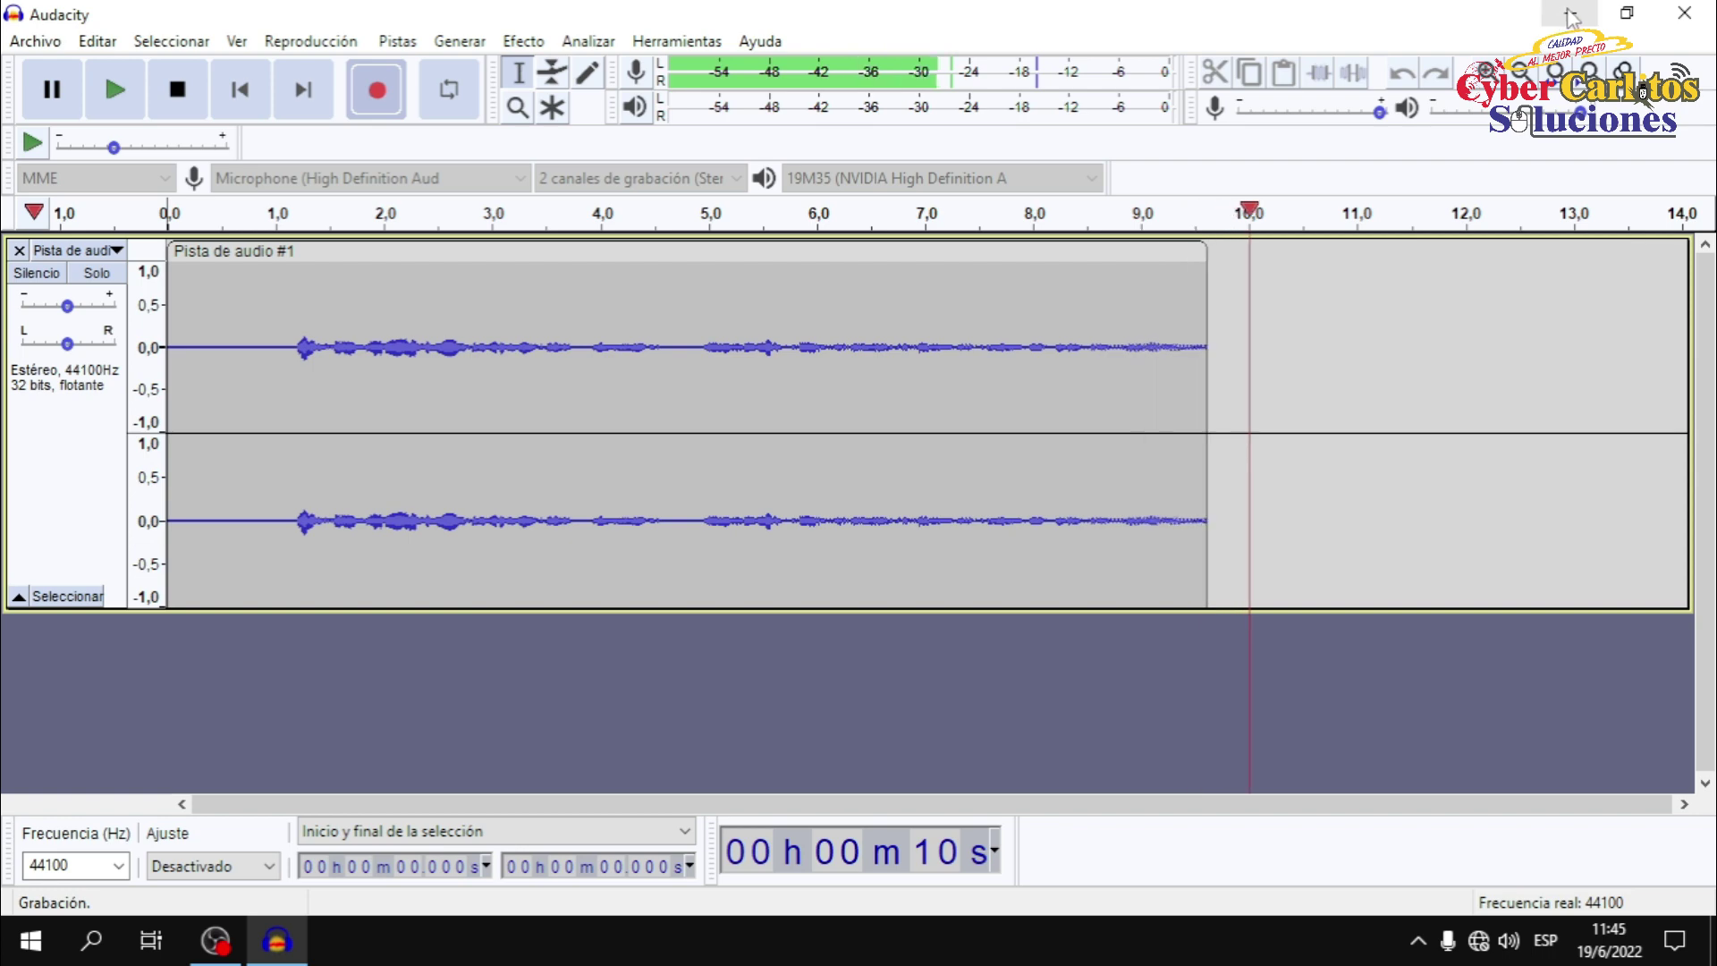
- Minimize Audacity, launch Wondershare Filmora to check how it loads, and close it
{"action": "left_click", "coordinate": [1571, 12]}
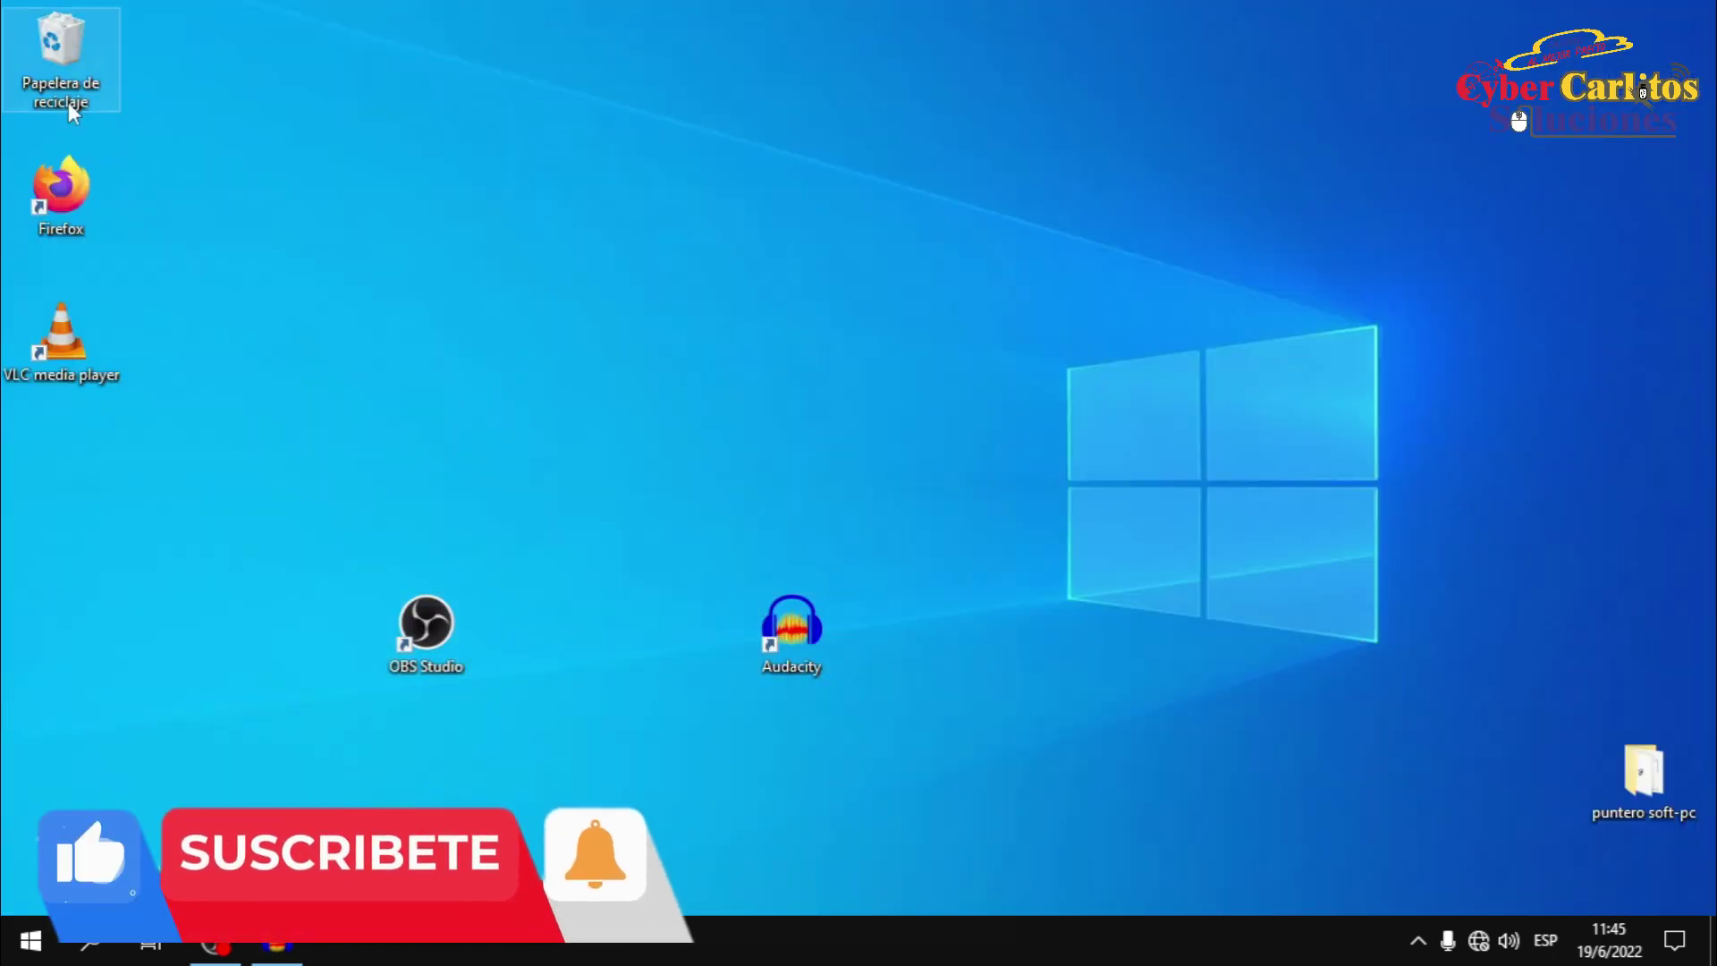
{"action": "left_click", "coordinate": [90, 953]}
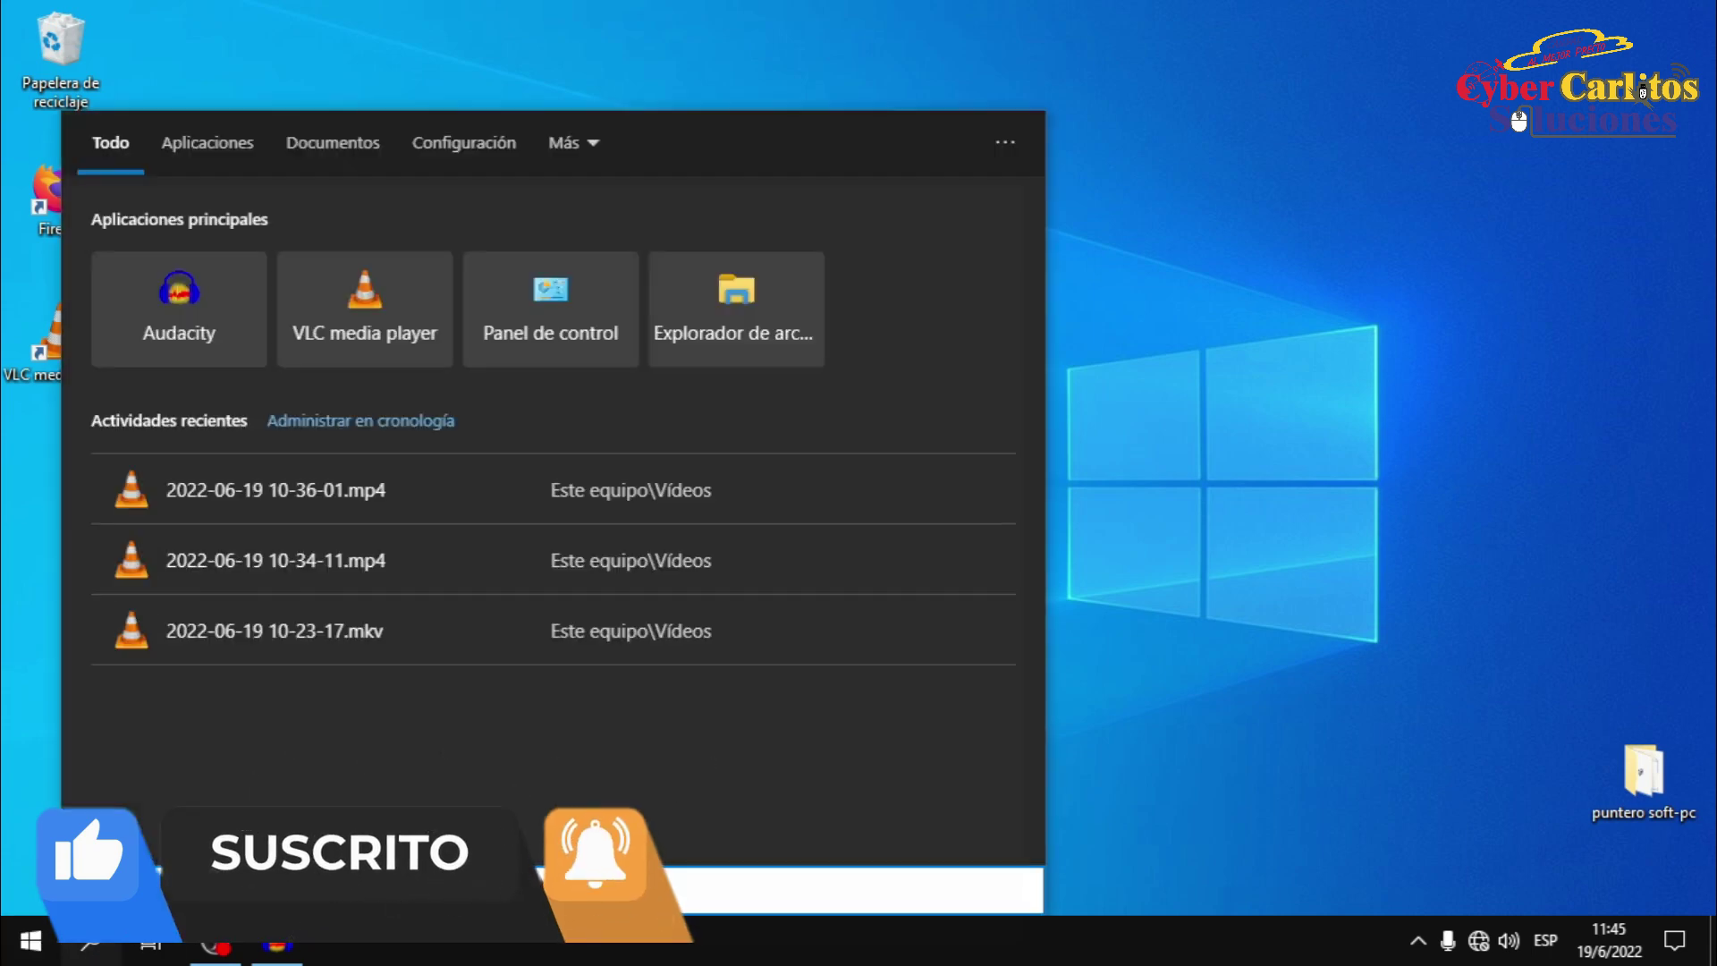
{"action": "type", "text": "wo"}
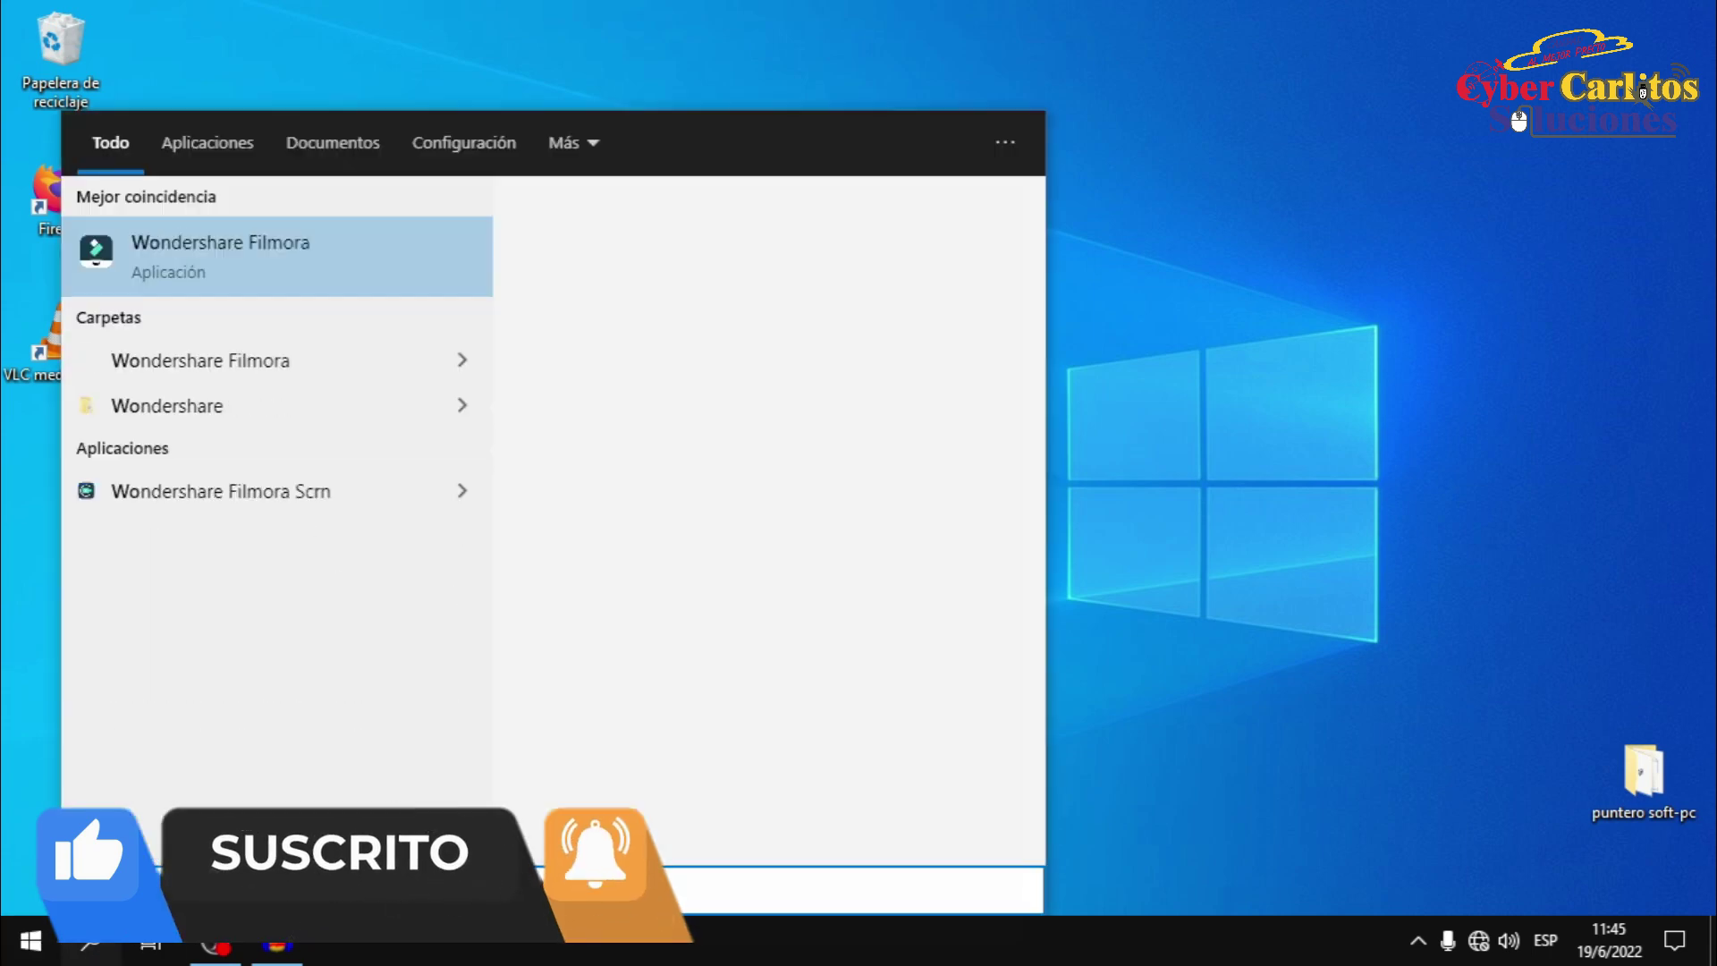
{"action": "left_click", "coordinate": [202, 266]}
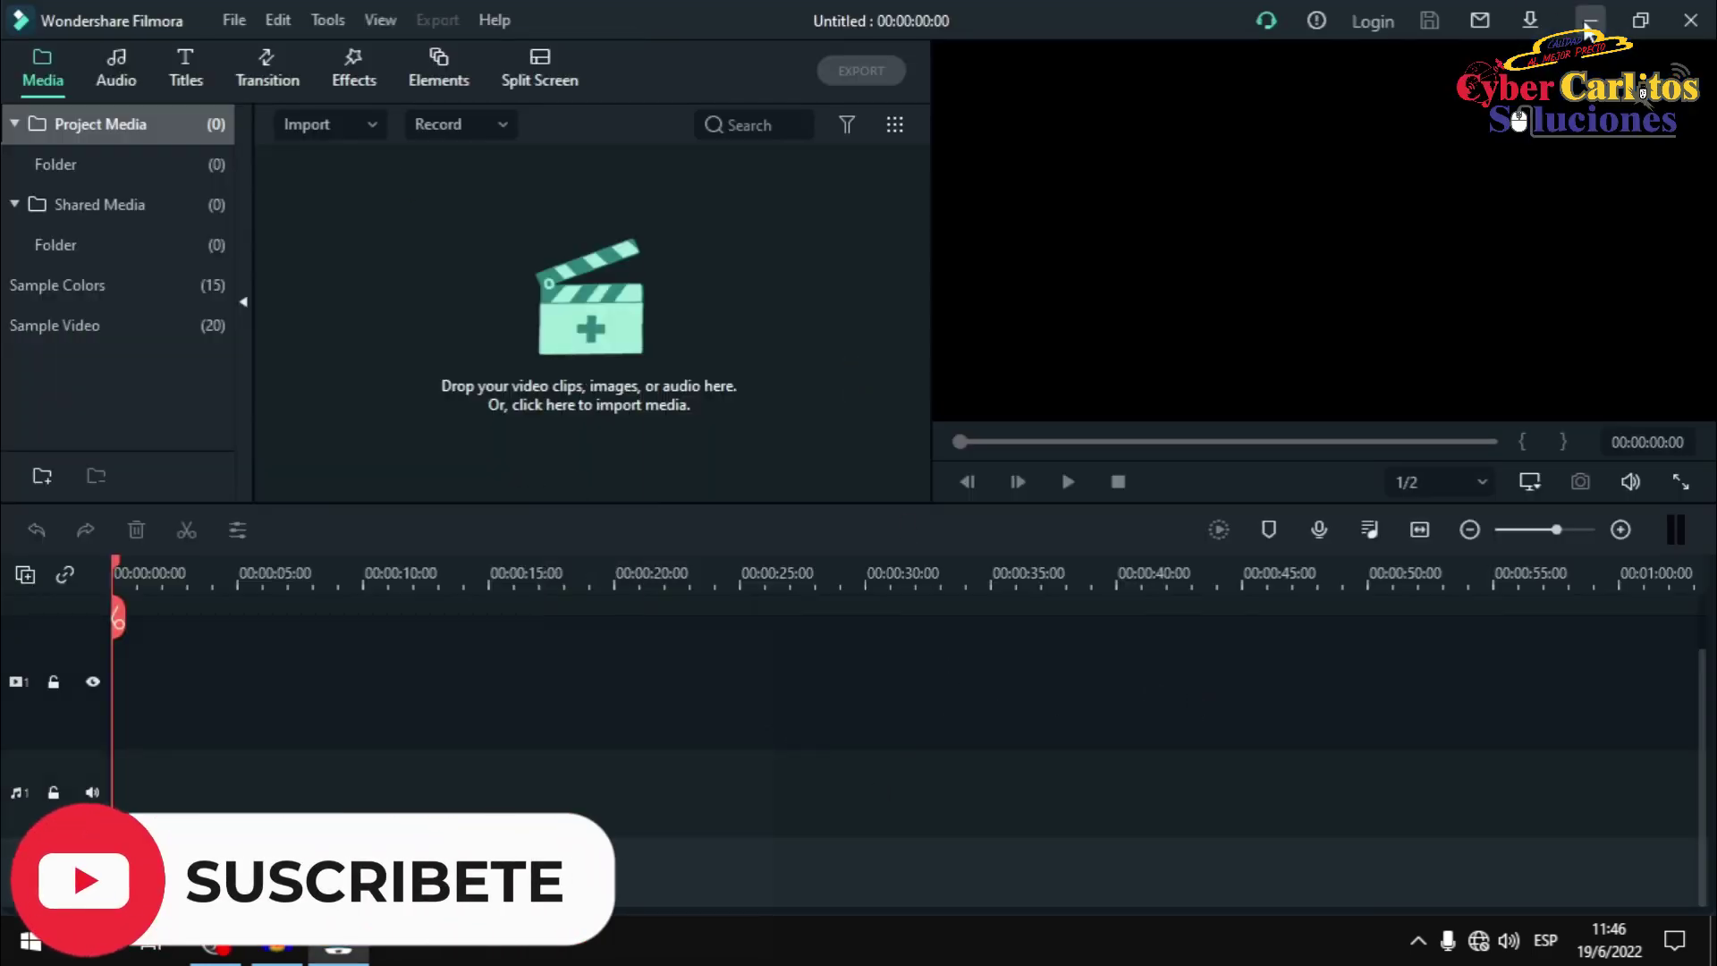
{"action": "left_click", "coordinate": [1704, 19]}
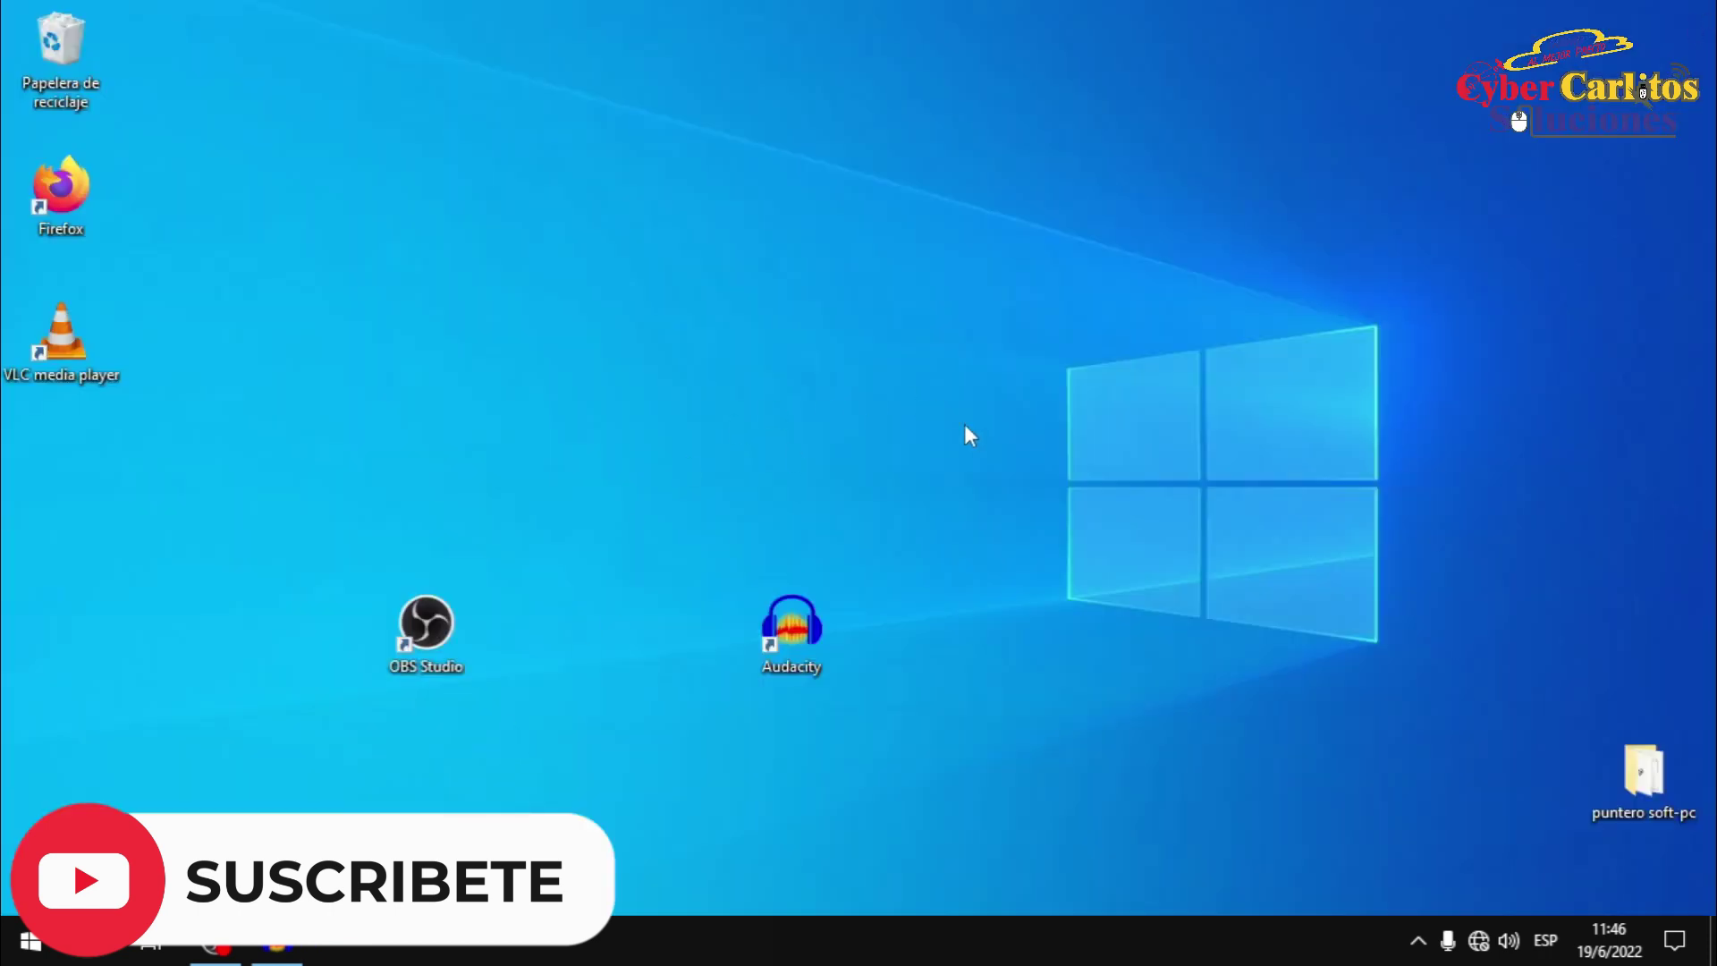